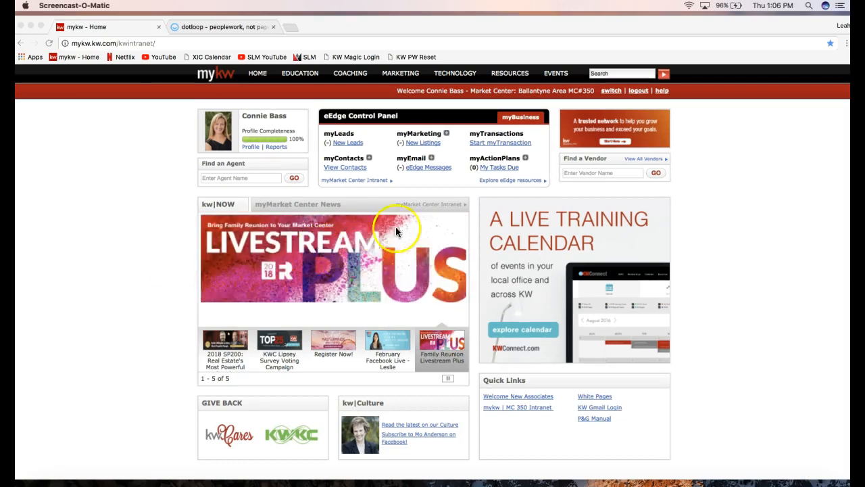
Switch to the already open dotloop Loops page and close the mykw home page.
{"action": "left_click", "coordinate": [776, 187]}
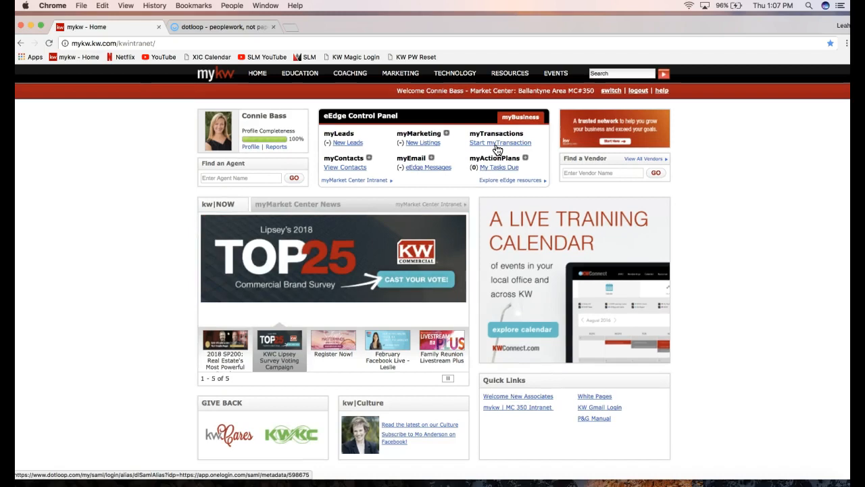
{"action": "left_click", "coordinate": [496, 147]}
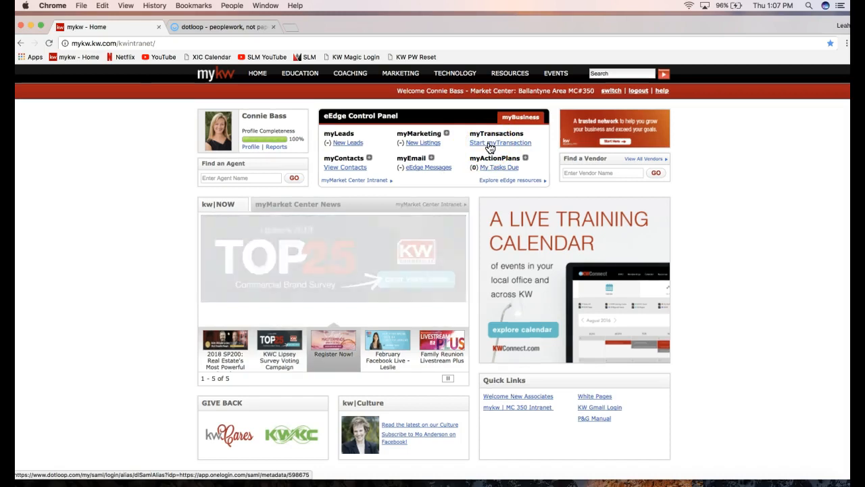
{"action": "left_click", "coordinate": [218, 27]}
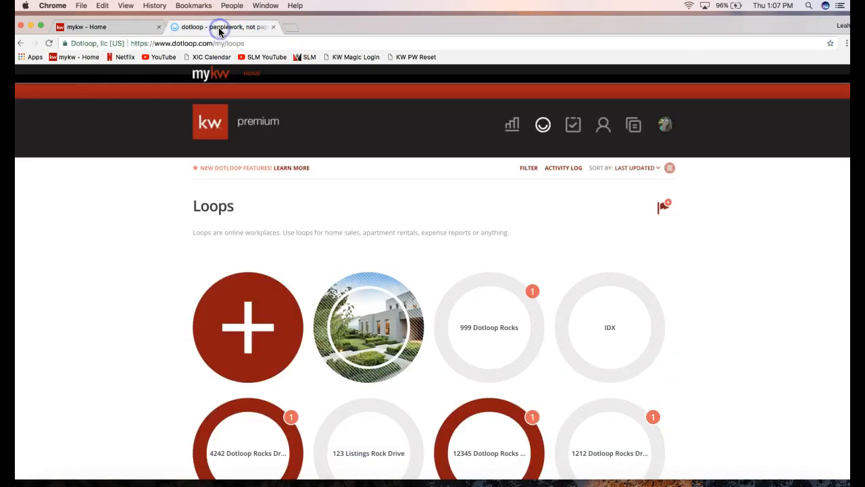
{"action": "left_click", "coordinate": [158, 27]}
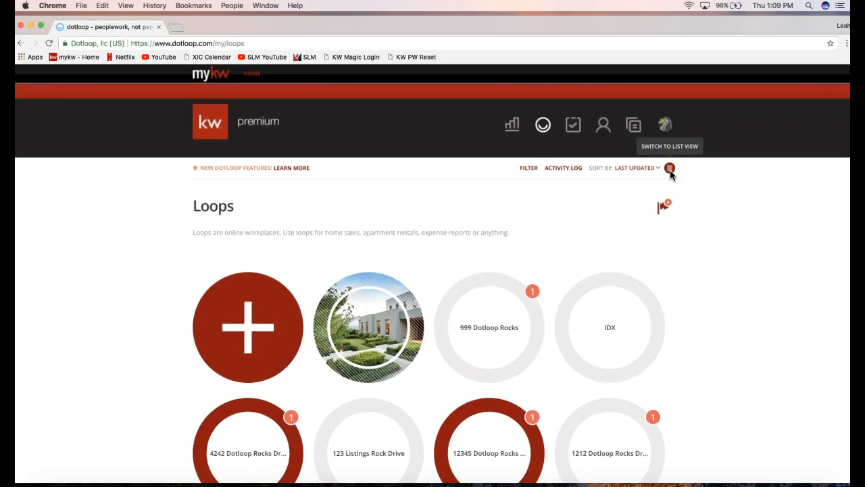
Change the Loops page from grid view to list view.
{"action": "left_click", "coordinate": [670, 169]}
{"action": "left_click", "coordinate": [669, 171]}
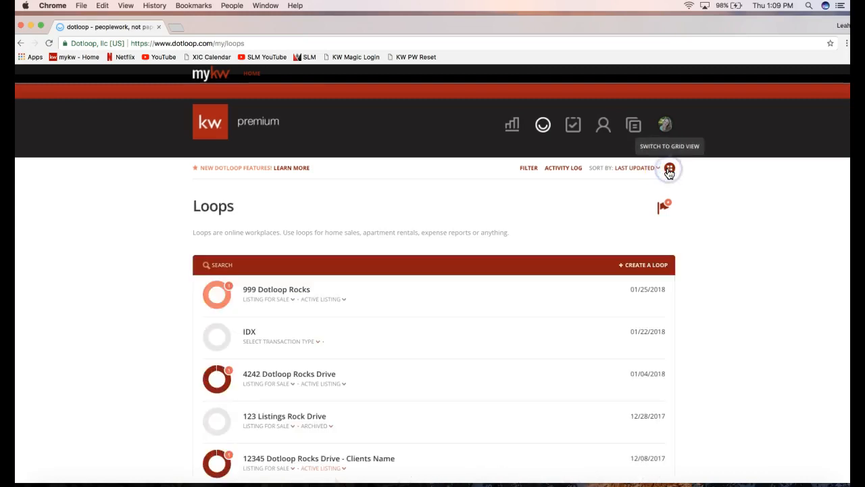
{"action": "left_click", "coordinate": [570, 197]}
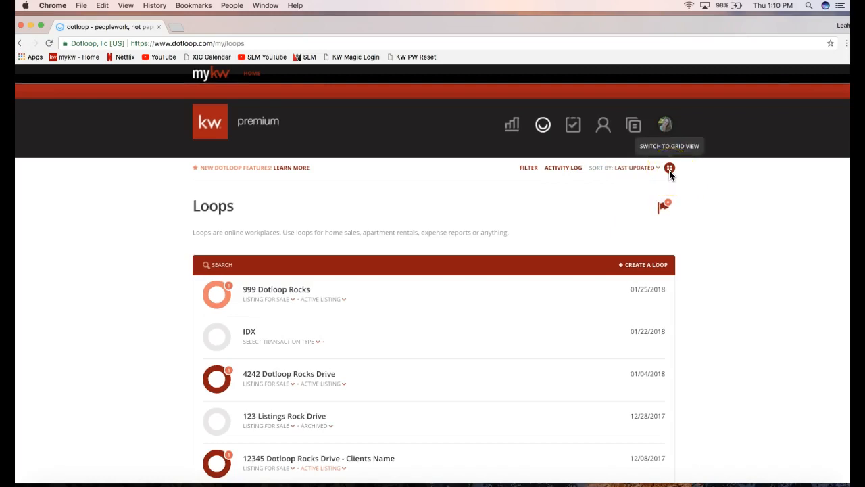
{"action": "left_click", "coordinate": [669, 170]}
{"action": "left_click", "coordinate": [561, 225]}
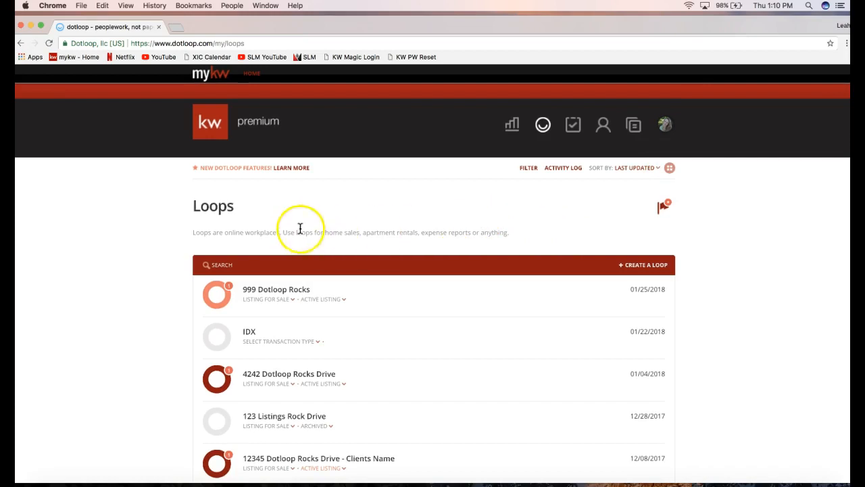
{"action": "scroll", "coordinate": [119, 270], "scroll_direction": "down", "scroll_amount": 2}
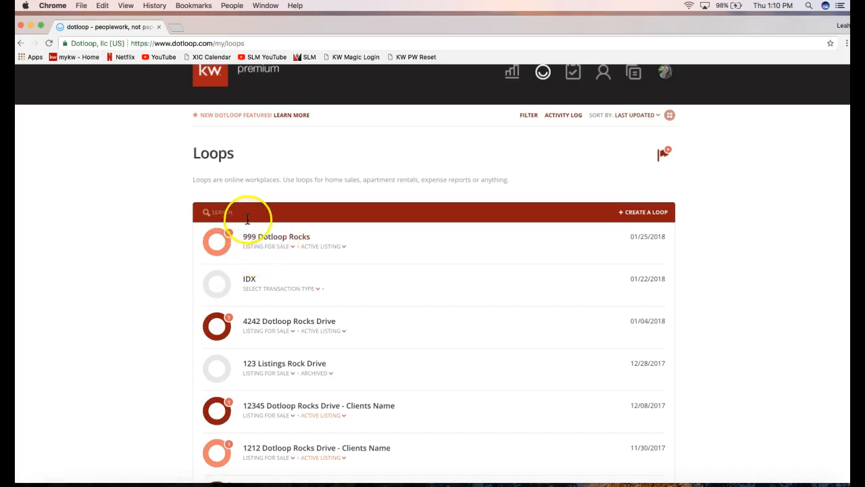
{"action": "left_click", "coordinate": [223, 211]}
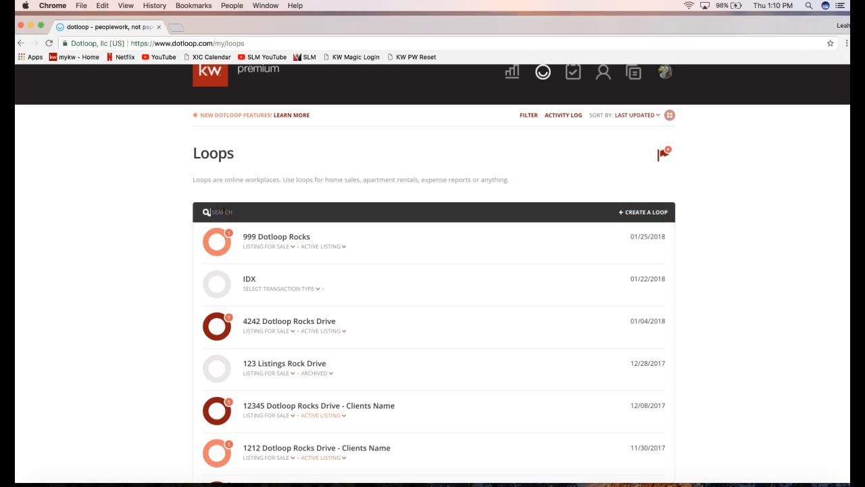
{"action": "left_click", "coordinate": [219, 193]}
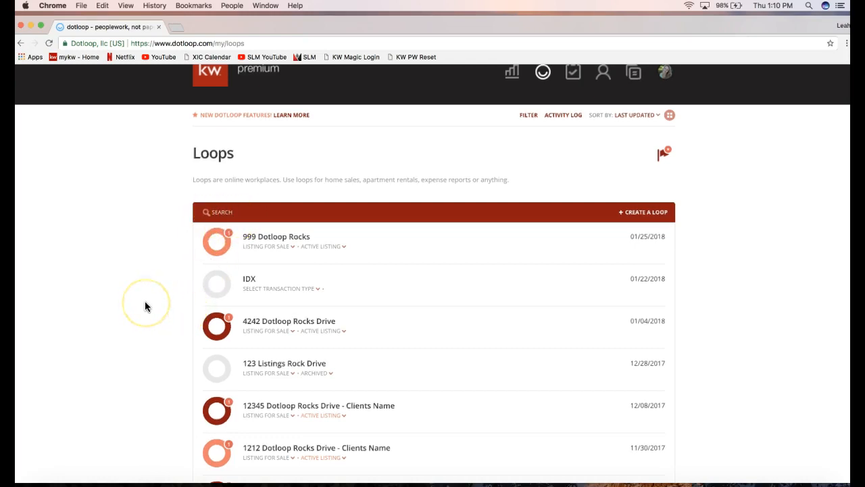
Keep the 999 Dotloop Rocks loop as Listing for Sale and set its status to Sold.
{"action": "left_click", "coordinate": [274, 248]}
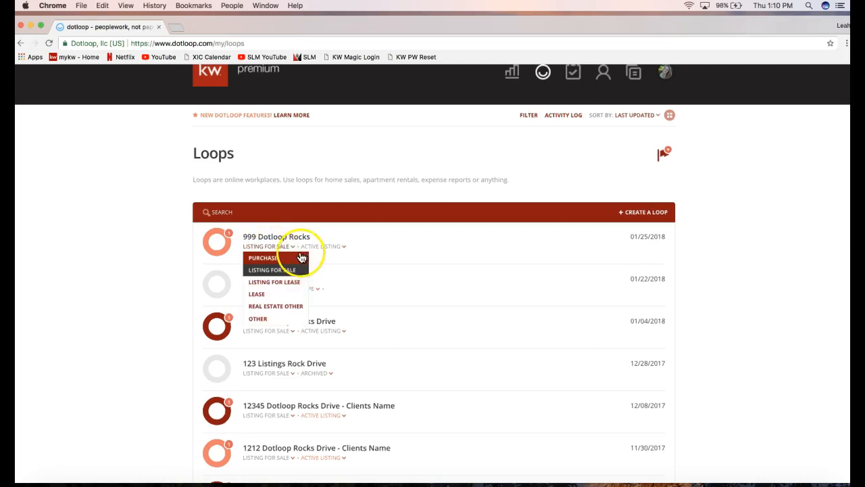
{"action": "left_click", "coordinate": [268, 275]}
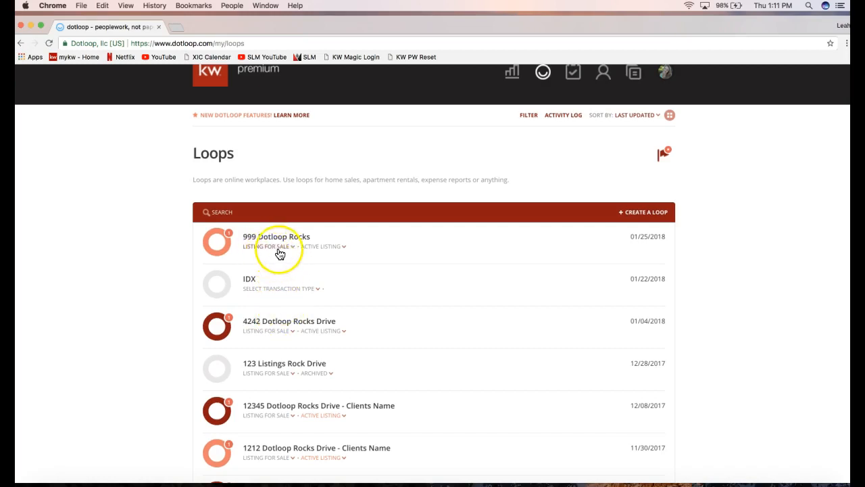
{"action": "left_click", "coordinate": [320, 249]}
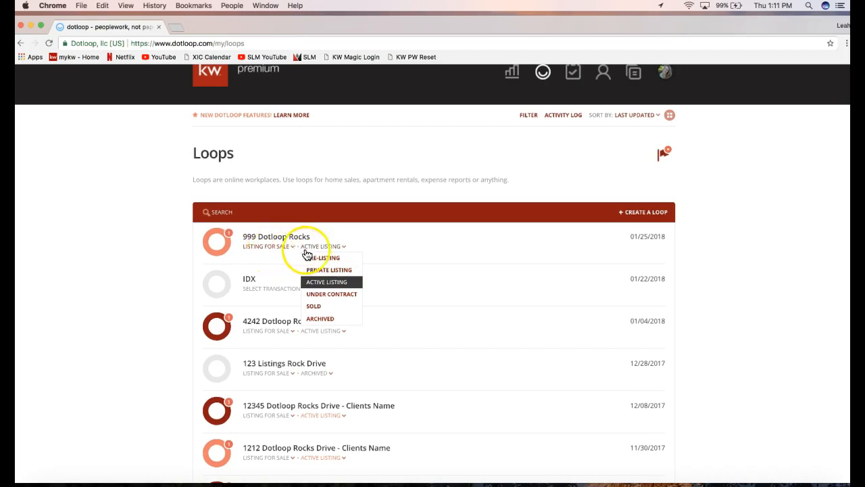
{"action": "left_click", "coordinate": [318, 309]}
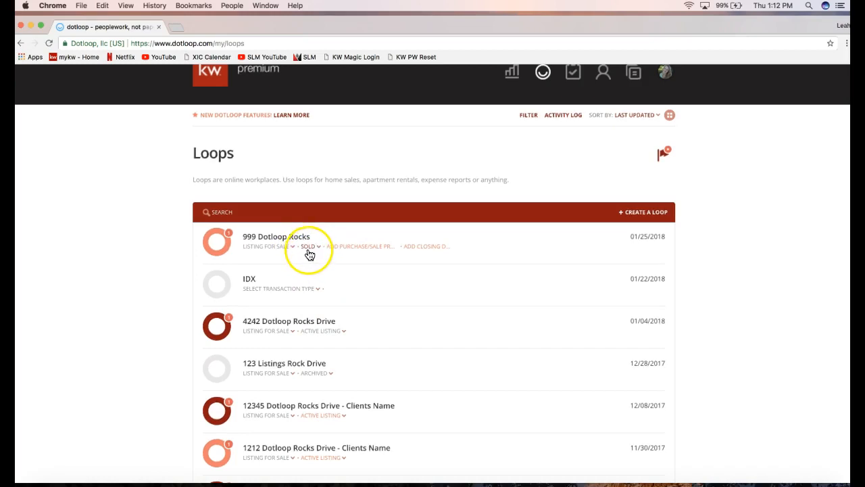
Filter the loops by every loop status except Sold and Archived.
{"action": "left_click", "coordinate": [529, 117]}
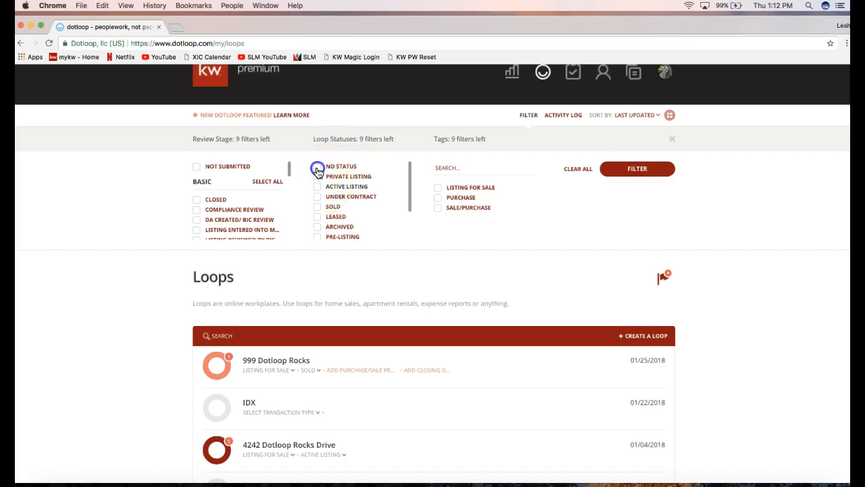
{"action": "left_click", "coordinate": [332, 217]}
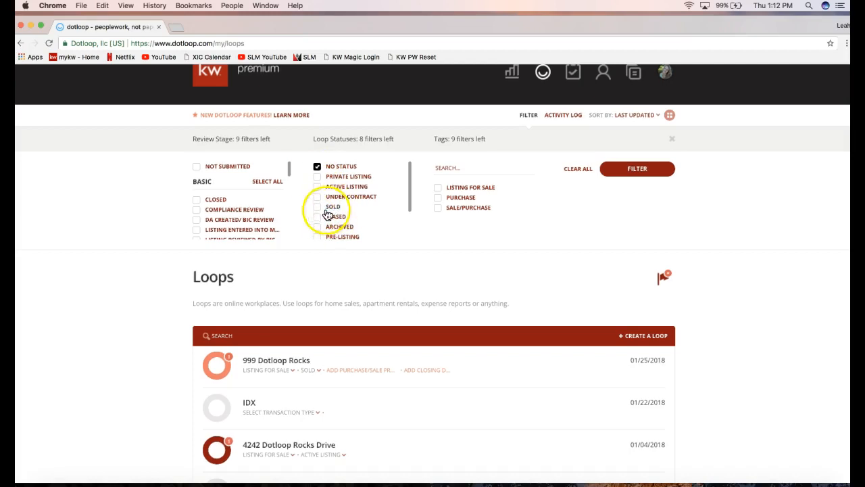
{"action": "left_click", "coordinate": [317, 177]}
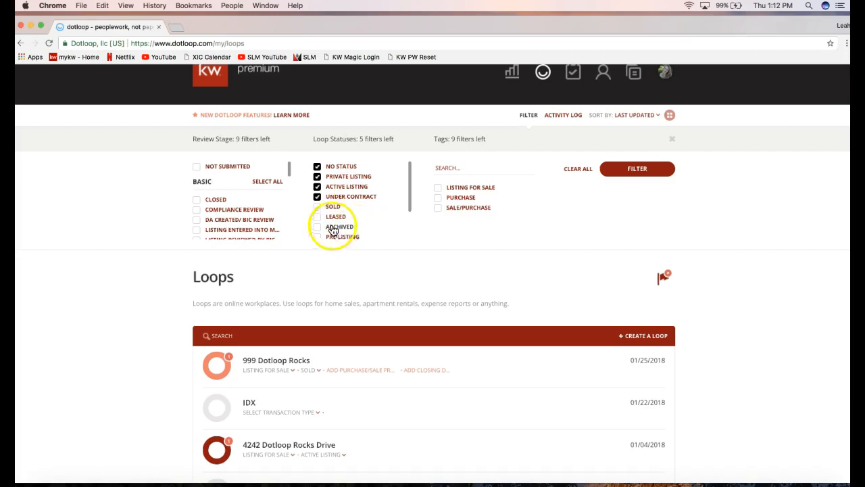
{"action": "scroll", "coordinate": [338, 223], "scroll_direction": "down", "scroll_amount": 2}
{"action": "left_click", "coordinate": [317, 215]}
{"action": "left_click", "coordinate": [317, 225]}
{"action": "scroll", "coordinate": [355, 230], "scroll_direction": "up", "scroll_amount": 3}
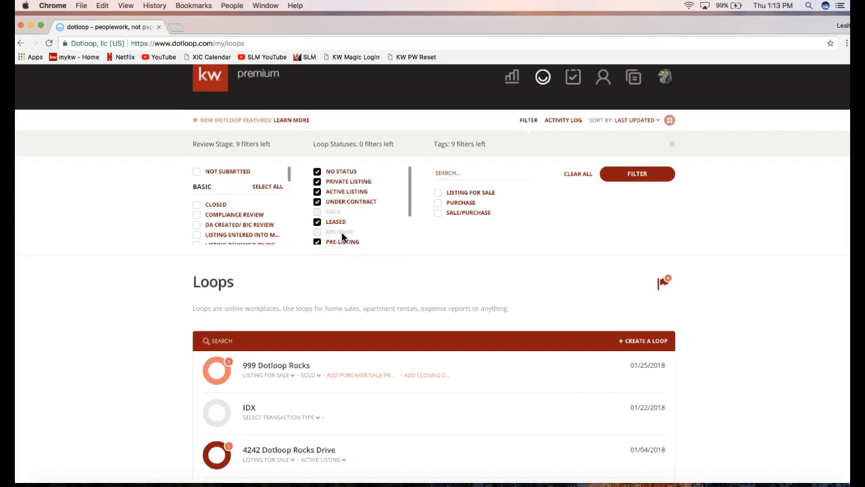
{"action": "left_click", "coordinate": [639, 195]}
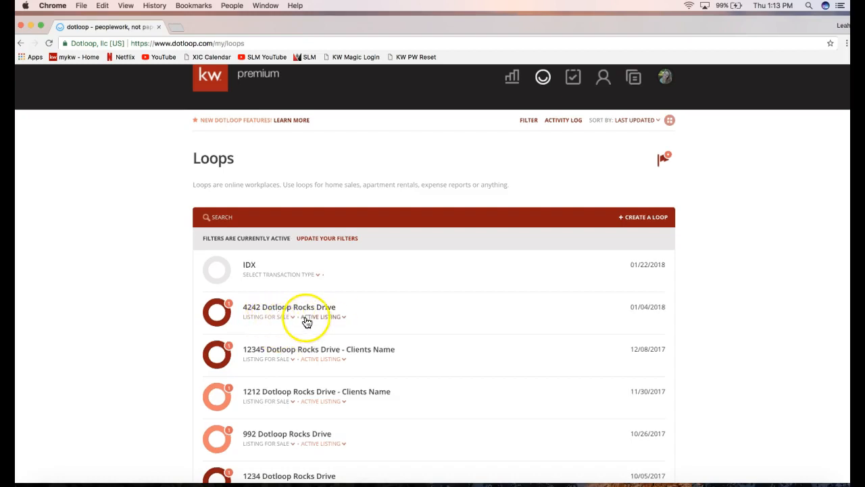
Set the status of the 4242 Dotloop Rocks Drive loop to Archived.
{"action": "left_click", "coordinate": [260, 318]}
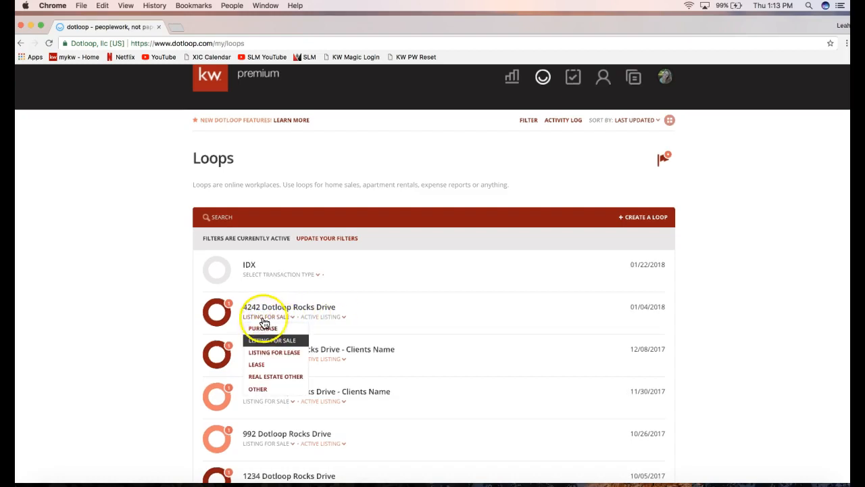
{"action": "left_click", "coordinate": [316, 319]}
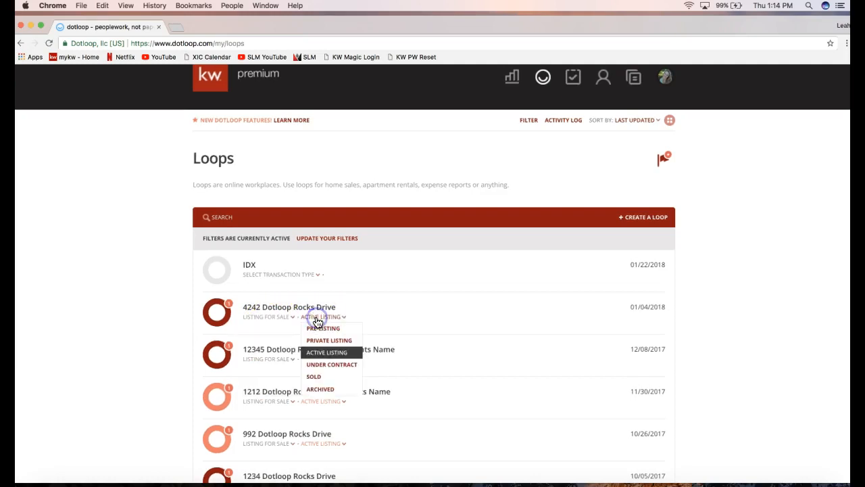
{"action": "left_click", "coordinate": [320, 389]}
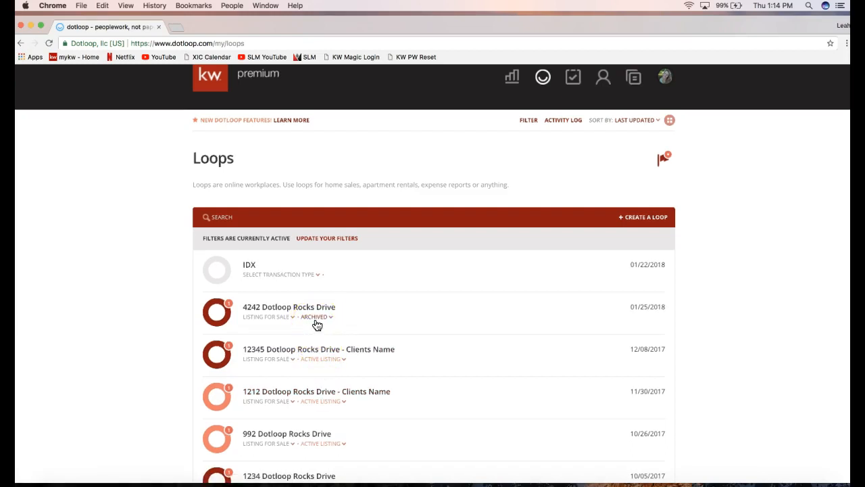
Reapply the current loop status filters to the list.
{"action": "left_click", "coordinate": [530, 123]}
{"action": "left_click", "coordinate": [615, 181]}
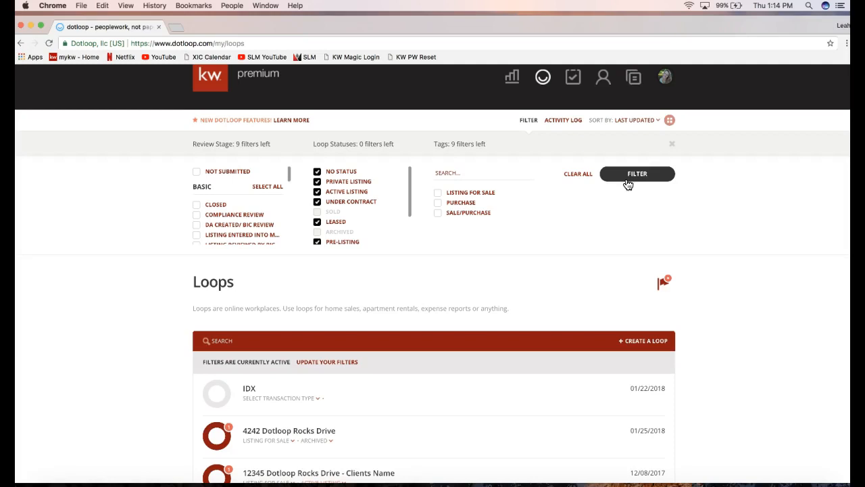
{"action": "left_click", "coordinate": [628, 184]}
Clear all loop filters and apply the change to the list.
{"action": "left_click", "coordinate": [529, 126]}
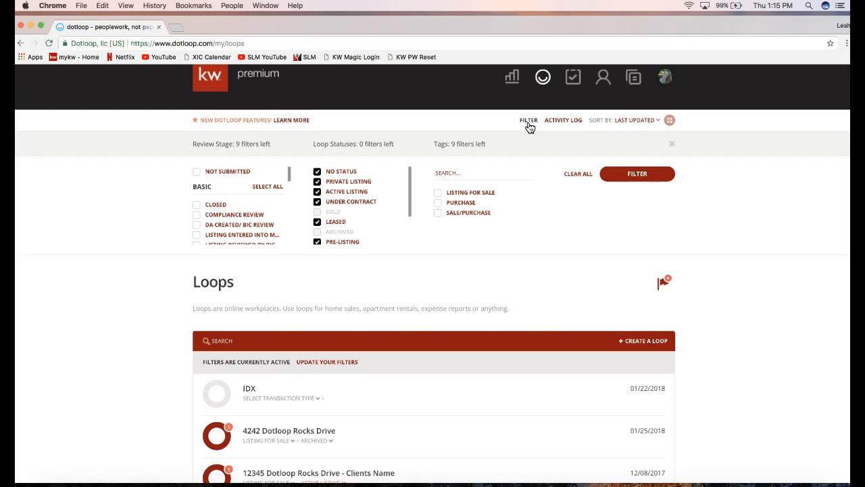
{"action": "left_click", "coordinate": [578, 180]}
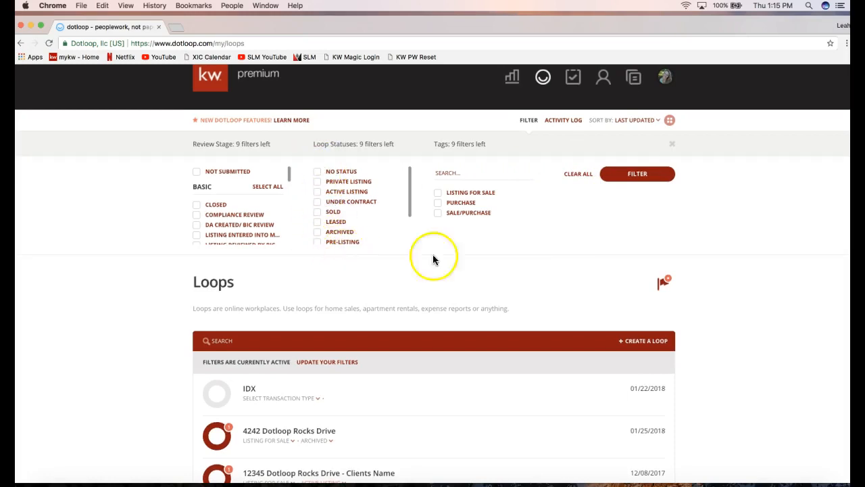
{"action": "left_click", "coordinate": [644, 177]}
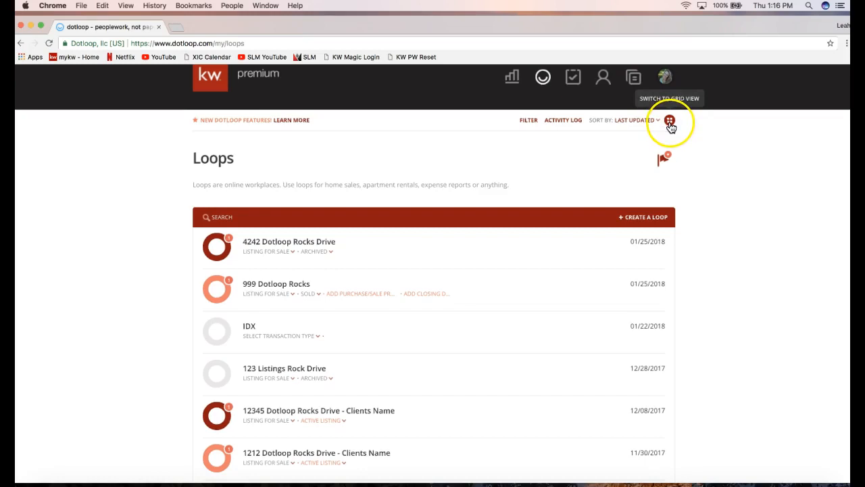
Start a new loop and name it "5011 Dotloop Rocks Drive".
{"action": "left_click", "coordinate": [645, 224]}
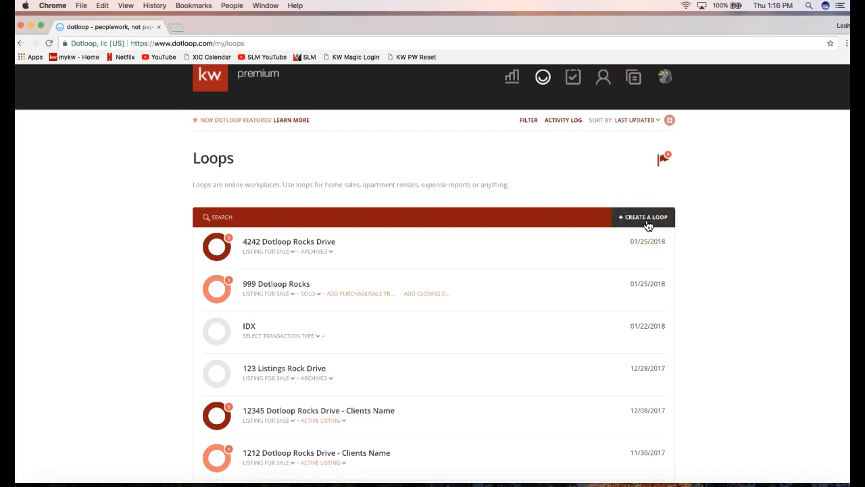
{"action": "left_click", "coordinate": [643, 224]}
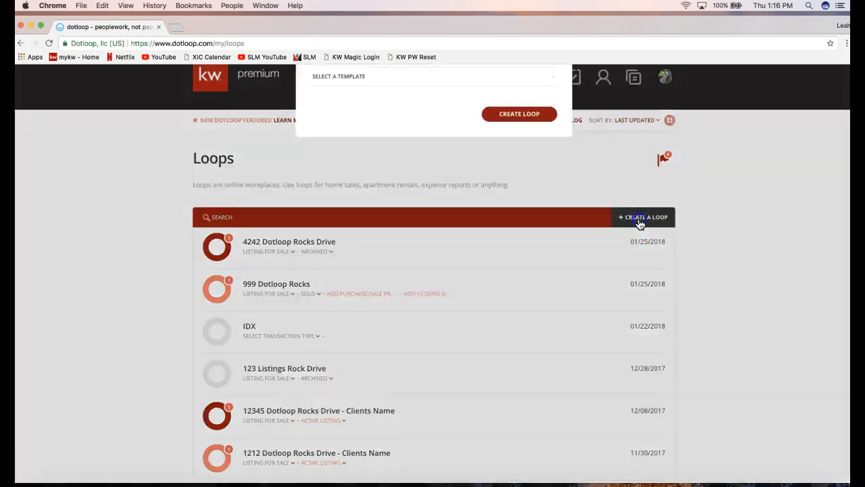
{"action": "left_click", "coordinate": [337, 288]}
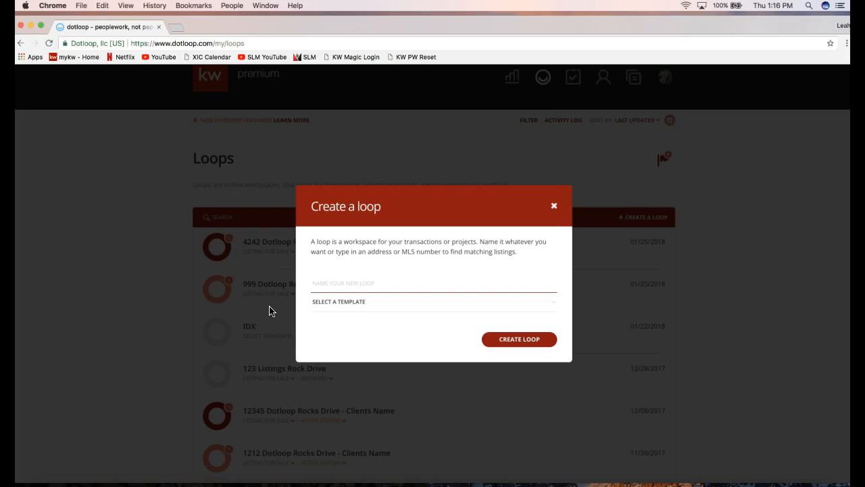
{"action": "type", "text": "5011 P"}
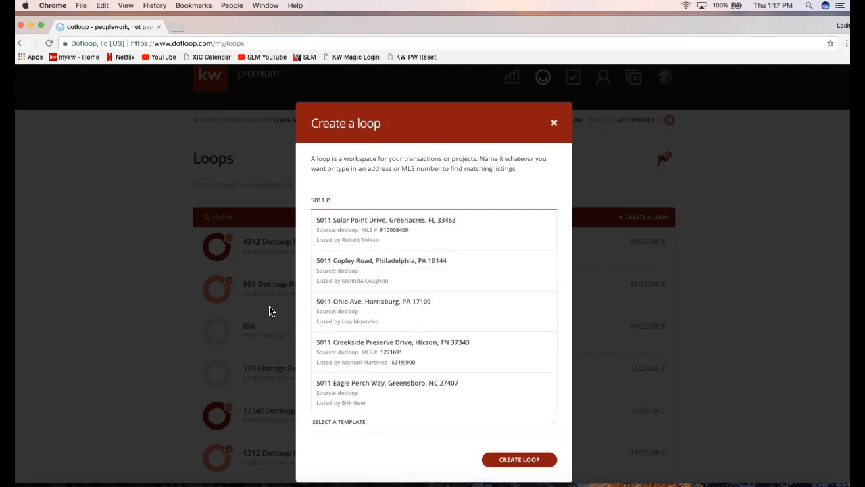
{"action": "left_click", "coordinate": [335, 201]}
{"action": "key", "text": "BackSpace"}
{"action": "type", "text": "Dotloop Rocks Drive"}
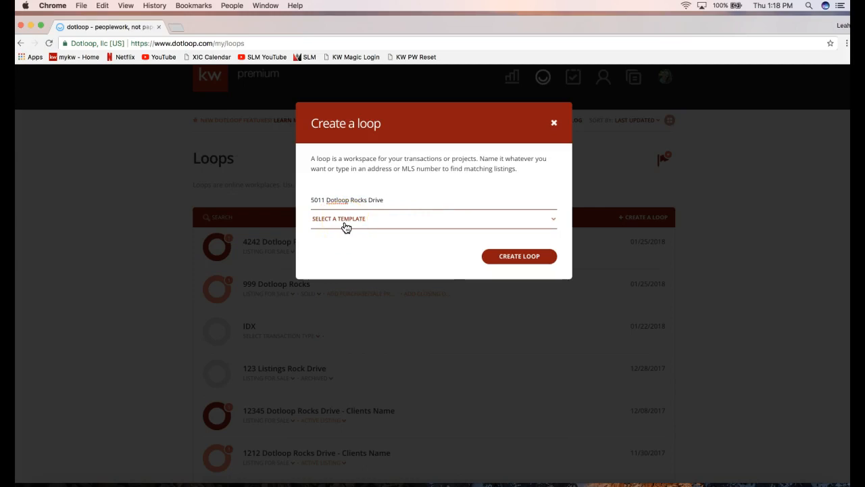
Check the available loop templates, then create the 5011 Dotloop Rocks Drive loop without selecting one.
{"action": "left_click", "coordinate": [345, 224]}
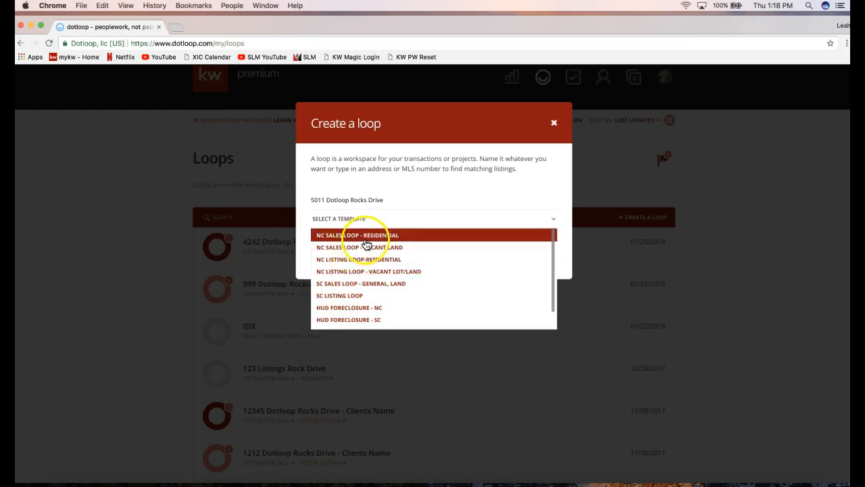
{"action": "left_click", "coordinate": [409, 188]}
{"action": "left_click", "coordinate": [332, 201]}
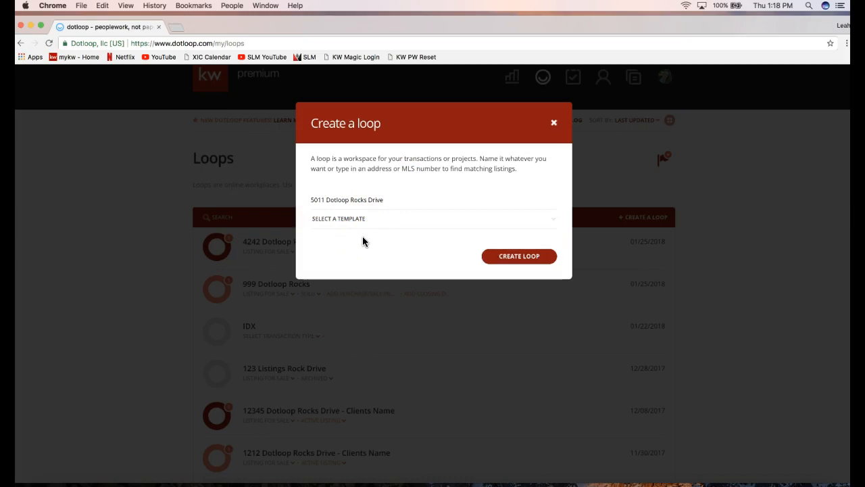
{"action": "left_click", "coordinate": [486, 261]}
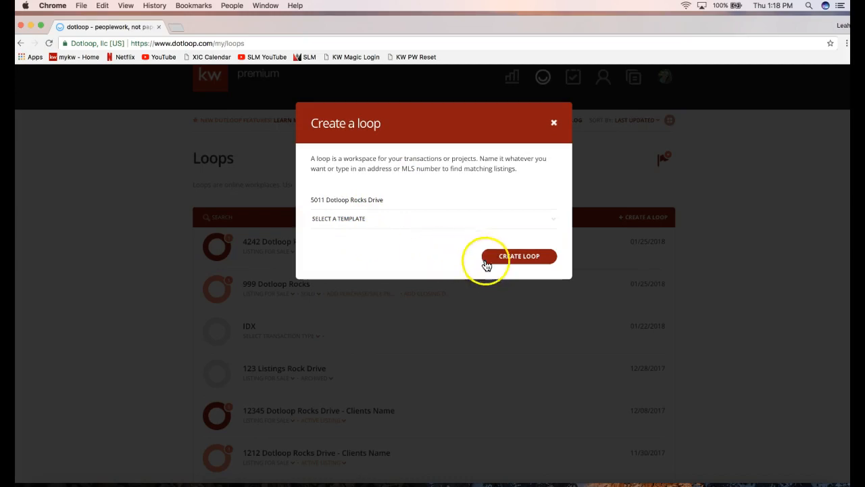
{"action": "left_click", "coordinate": [533, 263]}
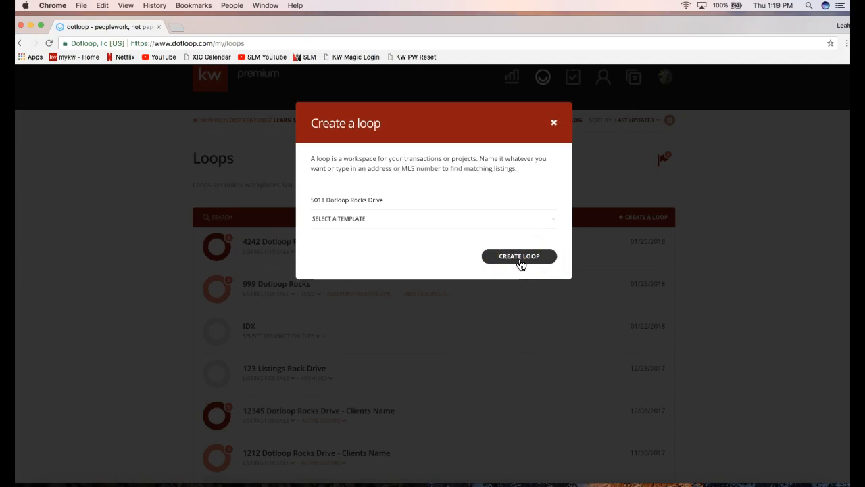
{"action": "left_click", "coordinate": [519, 263]}
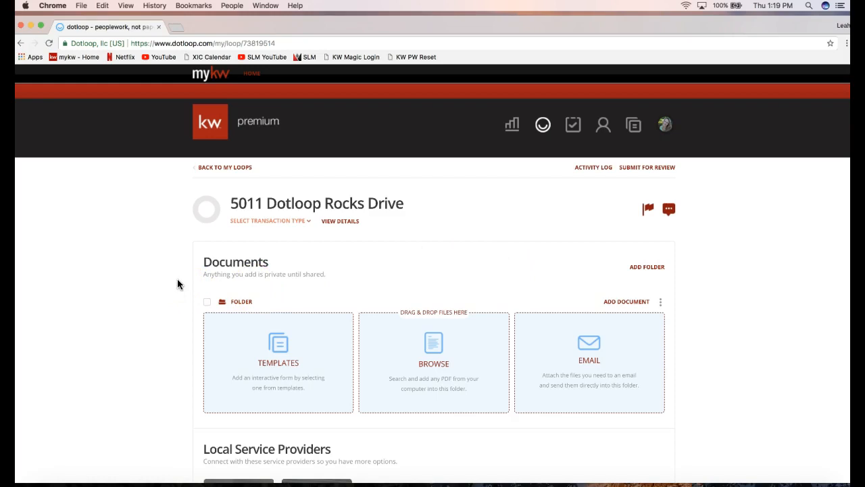
Review the new loop's Documents, Local Service Providers, People and Add tasks sections.
{"action": "left_click_drag", "start_coordinate": [202, 264], "coordinate": [279, 264]}
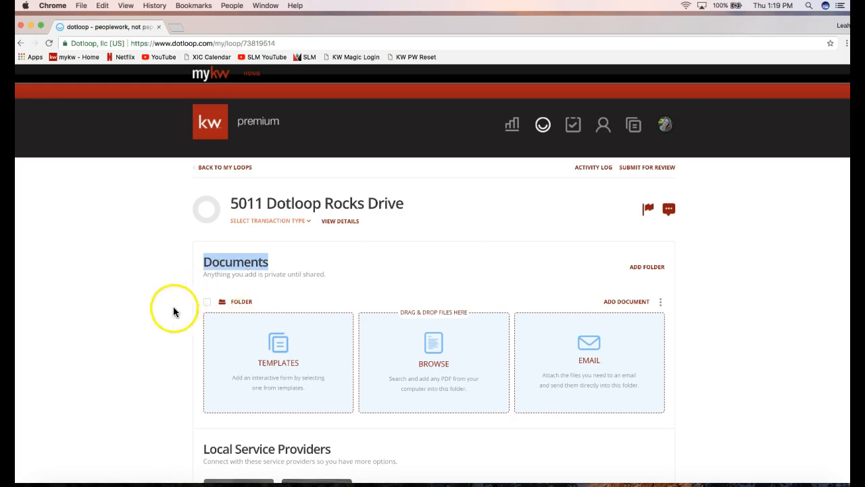
{"action": "scroll", "coordinate": [161, 317], "scroll_direction": "down", "scroll_amount": 5}
{"action": "scroll", "coordinate": [161, 322], "scroll_direction": "down", "scroll_amount": 3}
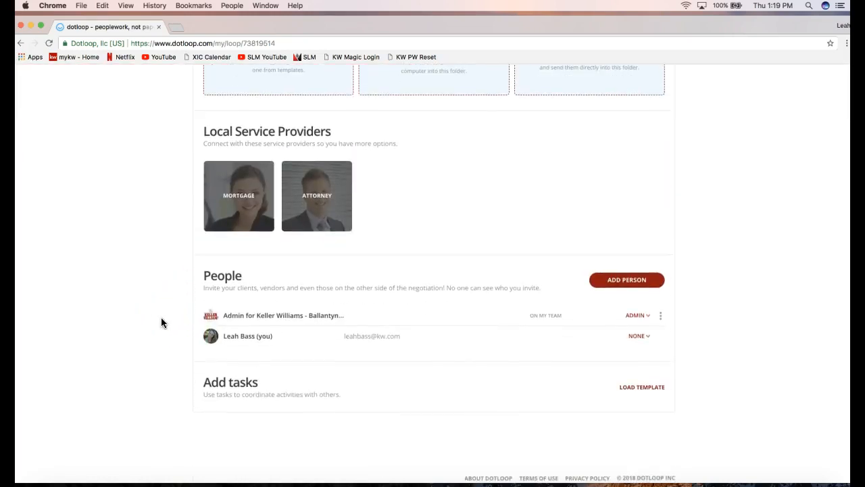
{"action": "double_click", "coordinate": [213, 276]}
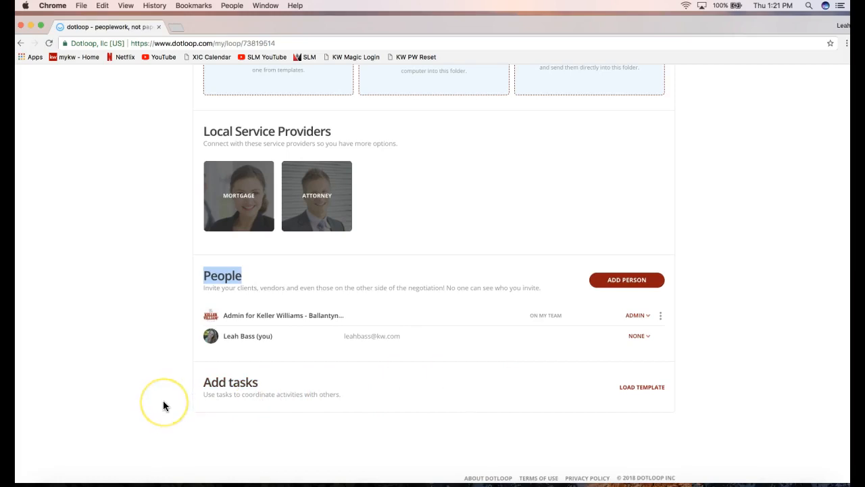
{"action": "scroll", "coordinate": [163, 406], "scroll_direction": "up", "scroll_amount": 3}
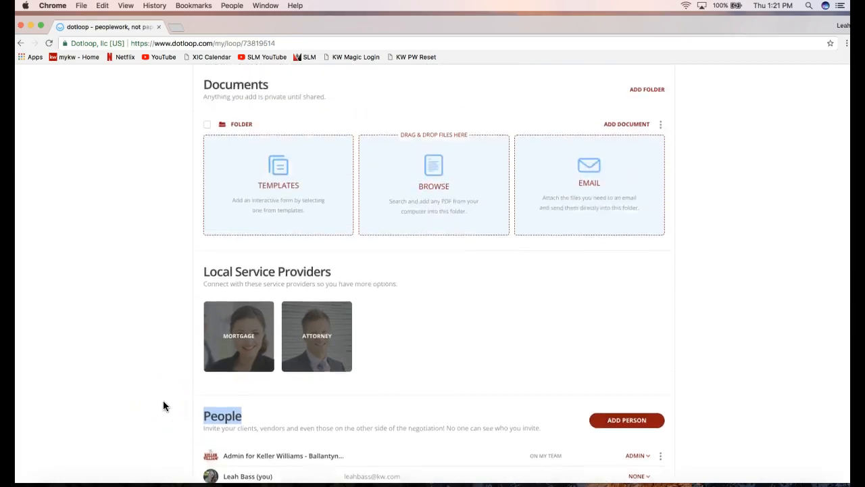
{"action": "scroll", "coordinate": [163, 405], "scroll_direction": "up", "scroll_amount": 3}
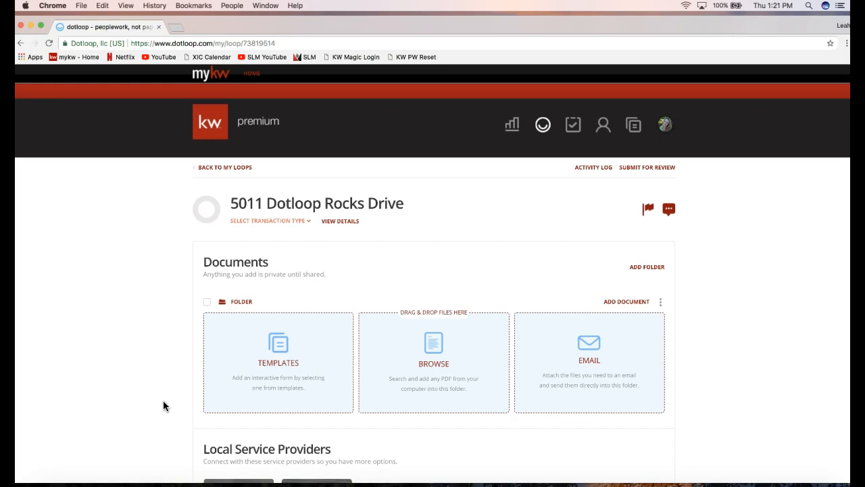
Open the details page of the 5011 Dotloop Rocks Drive loop.
{"action": "left_click", "coordinate": [345, 227]}
{"action": "left_click", "coordinate": [341, 226]}
{"action": "left_click", "coordinate": [342, 227]}
{"action": "left_click", "coordinate": [340, 226]}
{"action": "left_click", "coordinate": [339, 225]}
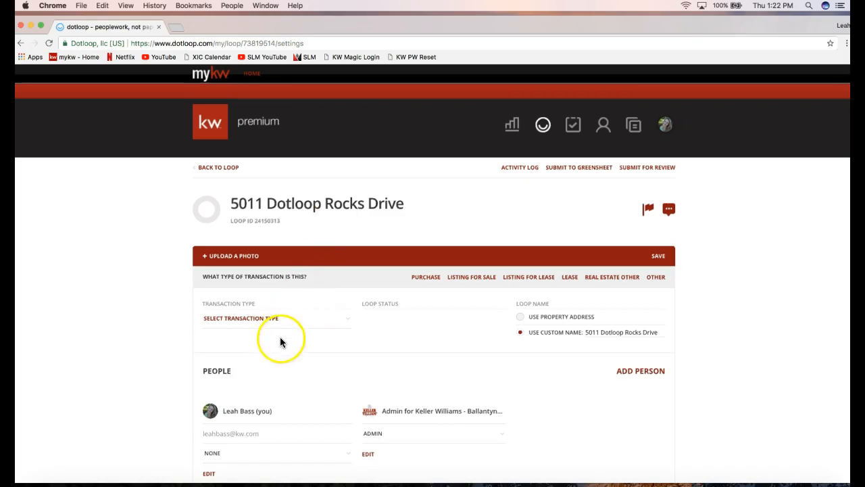
Start adding a person to the loop and enter the client's full name and e-mail address.
{"action": "scroll", "coordinate": [277, 344], "scroll_direction": "down", "scroll_amount": 3}
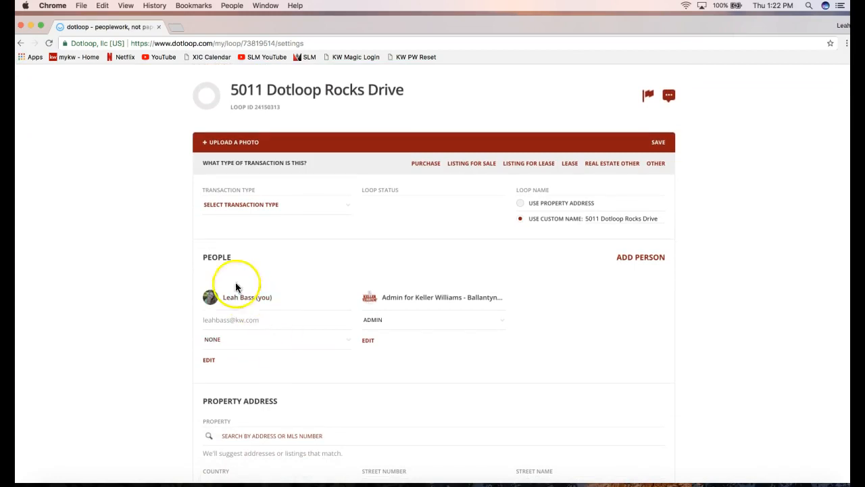
{"action": "left_click_drag", "start_coordinate": [203, 257], "coordinate": [235, 264]}
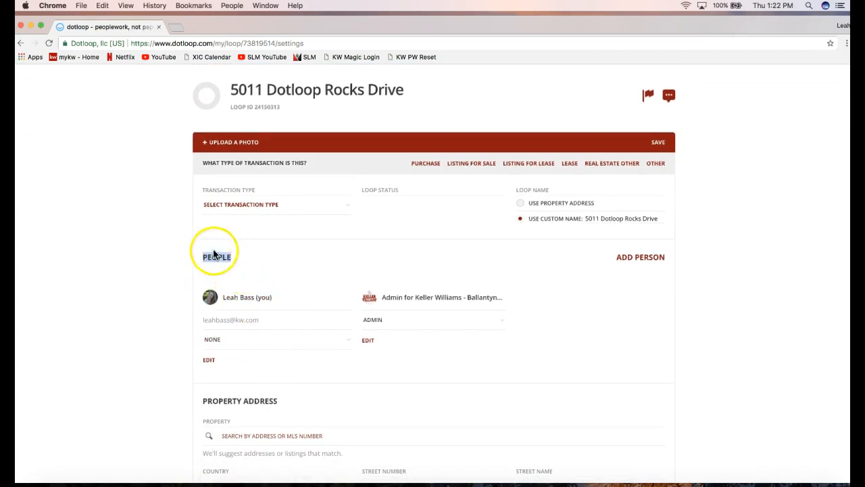
{"action": "left_click", "coordinate": [219, 267]}
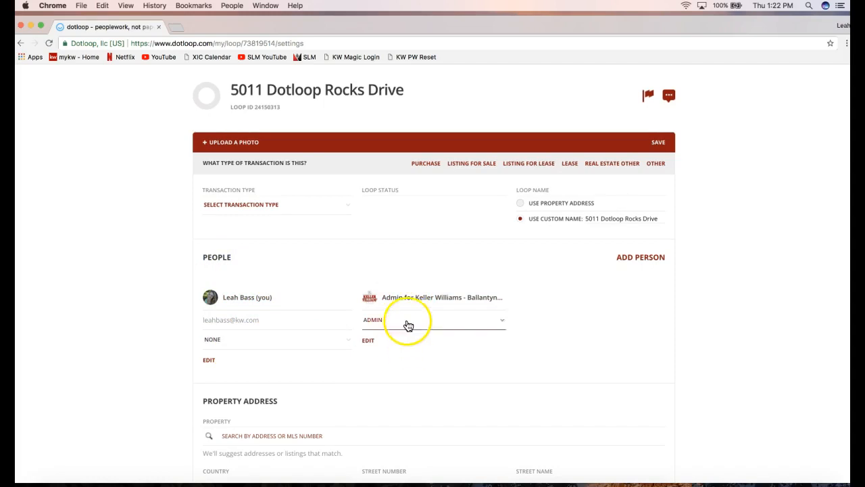
{"action": "left_click", "coordinate": [638, 259]}
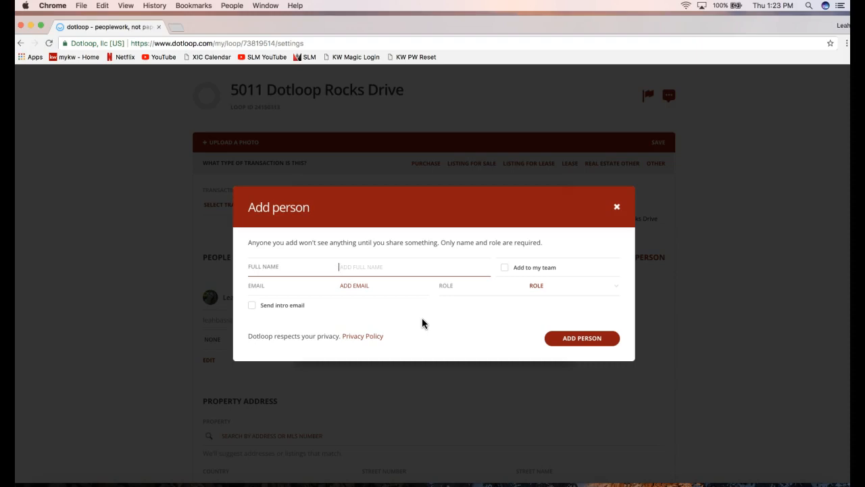
{"action": "type", "text": "Hermione Granger"}
{"action": "left_click", "coordinate": [367, 286]}
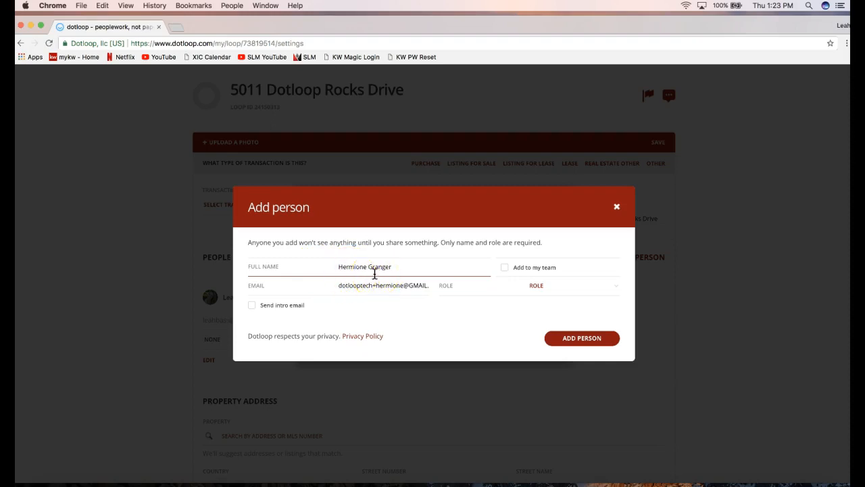
{"action": "left_click", "coordinate": [274, 289]}
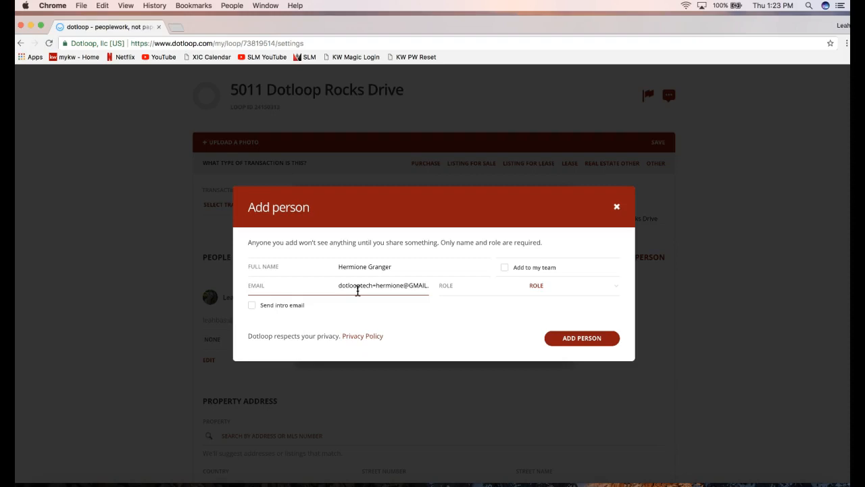
{"action": "key", "text": "Tab"}
Assign the Seller role to the client and add them to the loop, leaving the optional contact fields empty.
{"action": "left_click", "coordinate": [549, 300]}
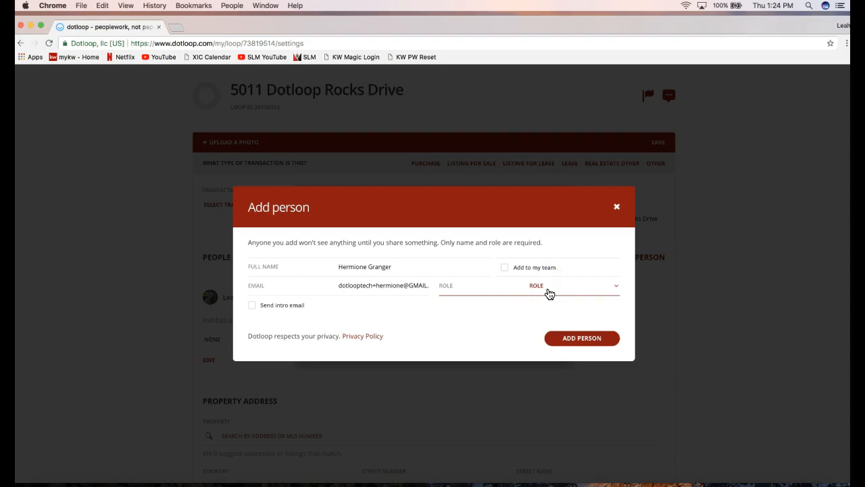
{"action": "left_click", "coordinate": [565, 292]}
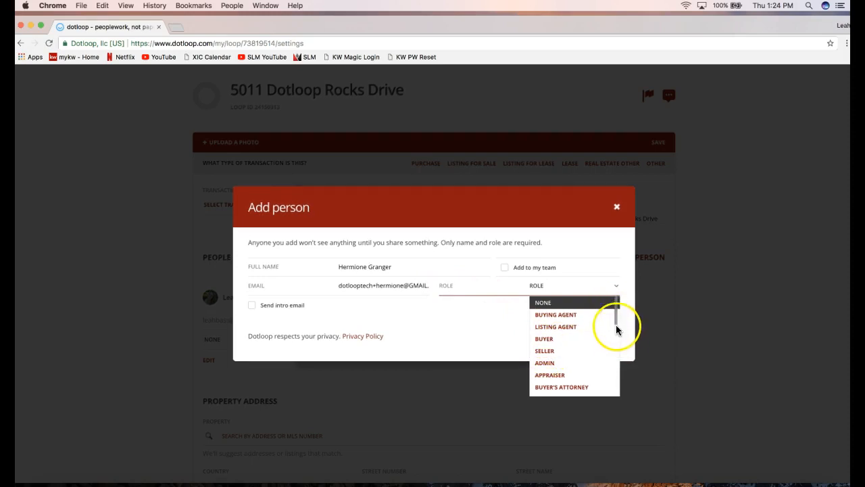
{"action": "mouse_move", "coordinate": [616, 322]}
{"action": "left_mouse_down"}
{"action": "mouse_move", "coordinate": [622, 395]}
{"action": "mouse_move", "coordinate": [619, 306]}
{"action": "left_mouse_up"}
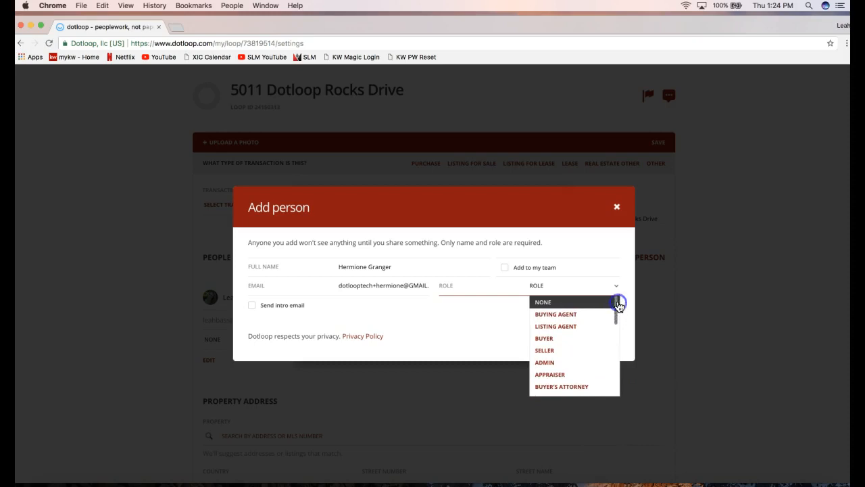
{"action": "left_click", "coordinate": [549, 351]}
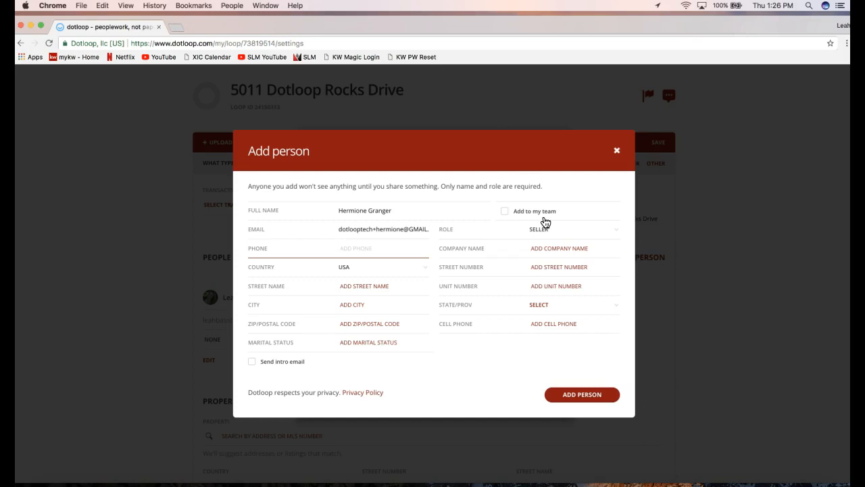
{"action": "left_click", "coordinate": [560, 320]}
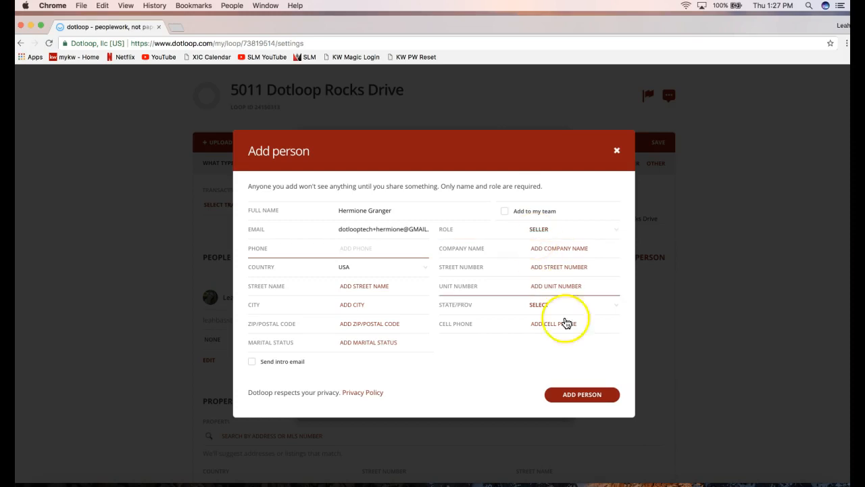
{"action": "left_click", "coordinate": [580, 399]}
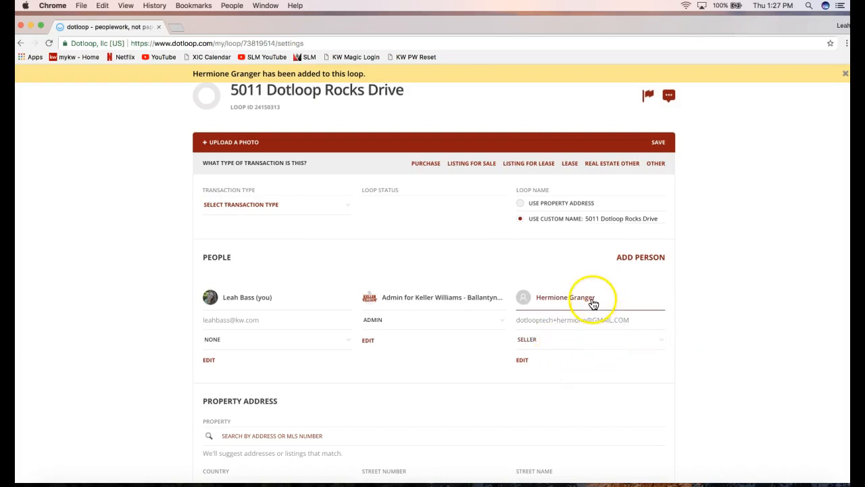
{"action": "left_click", "coordinate": [555, 338]}
{"action": "left_click", "coordinate": [552, 305]}
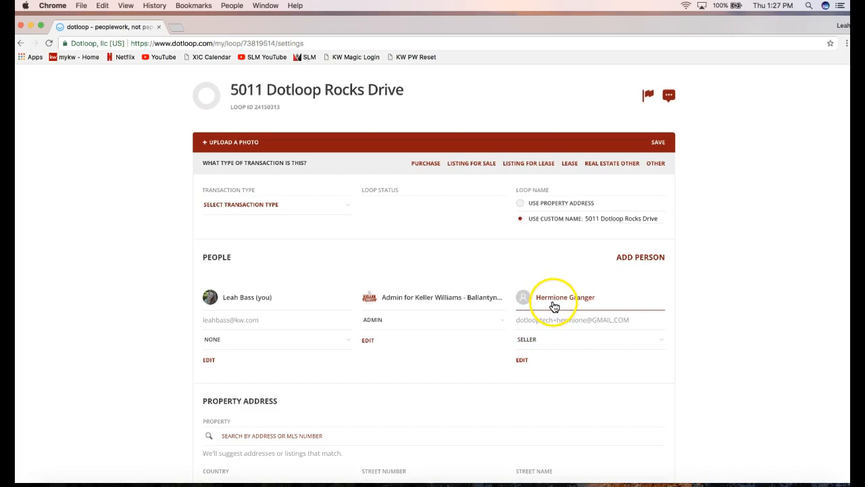
{"action": "left_click", "coordinate": [653, 266]}
{"action": "left_click", "coordinate": [661, 299]}
Set the account owner's own role in the loop's People section to Listing Agent.
{"action": "left_click", "coordinate": [321, 352]}
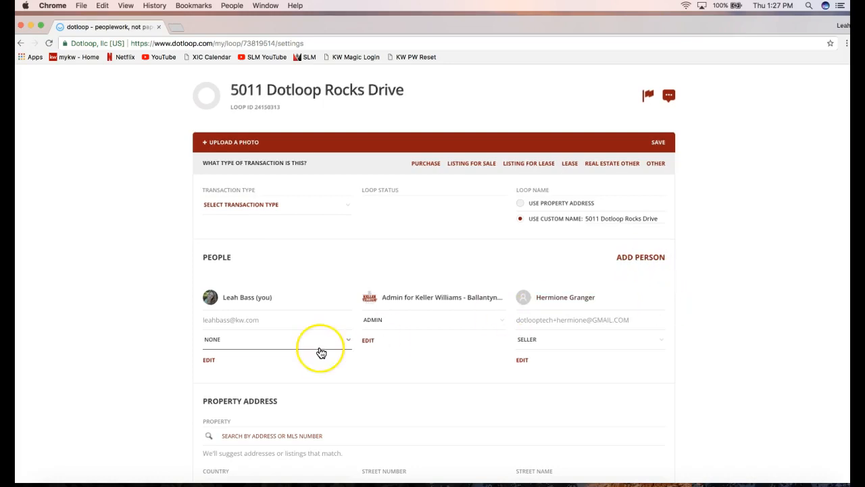
{"action": "left_click", "coordinate": [231, 309]}
{"action": "left_click", "coordinate": [233, 326]}
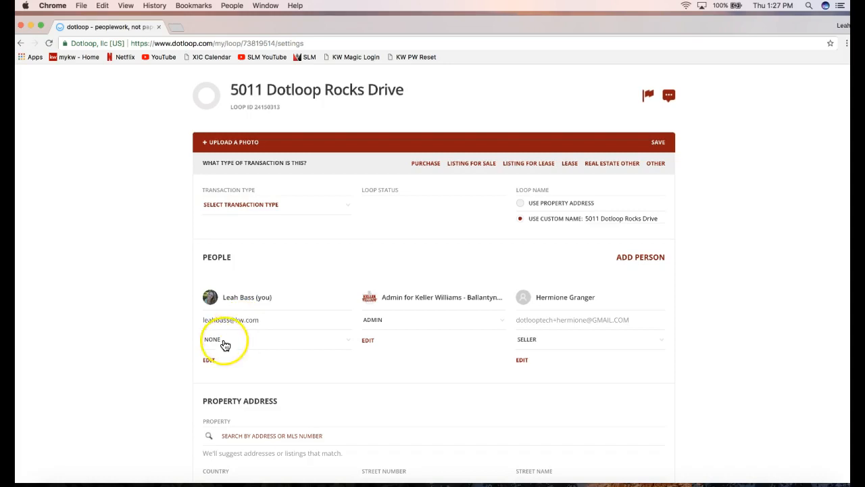
{"action": "left_click", "coordinate": [222, 344]}
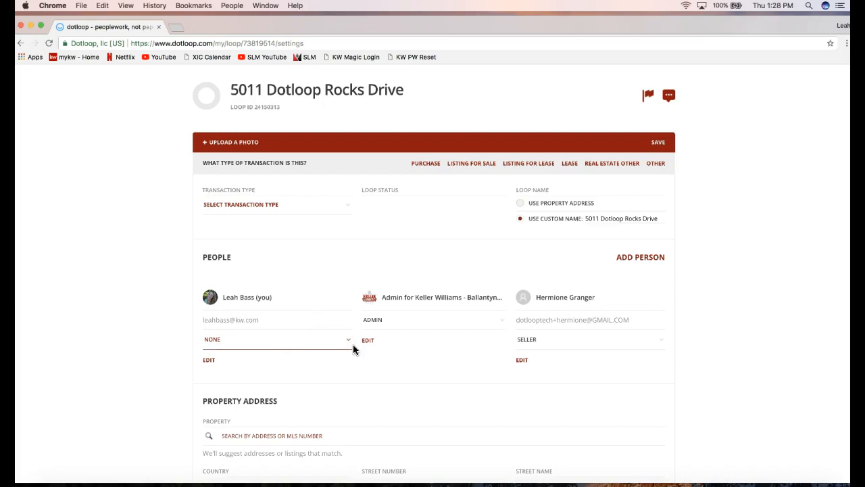
{"action": "left_click", "coordinate": [308, 343]}
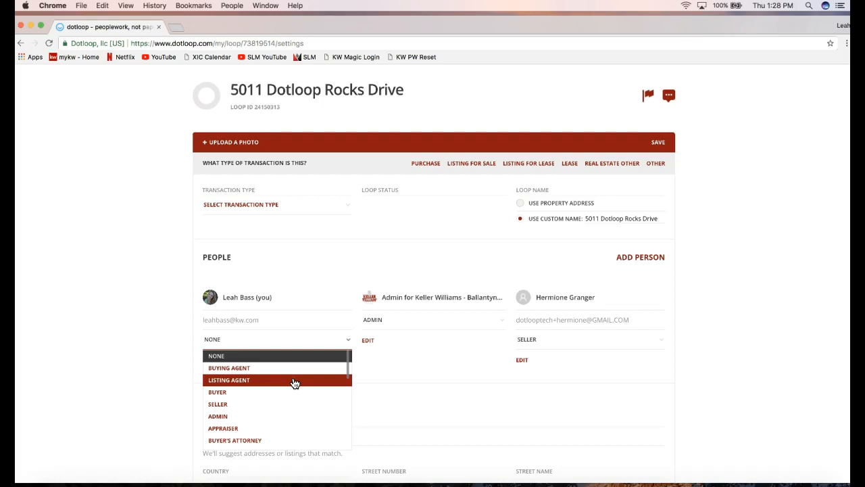
{"action": "left_click", "coordinate": [223, 380]}
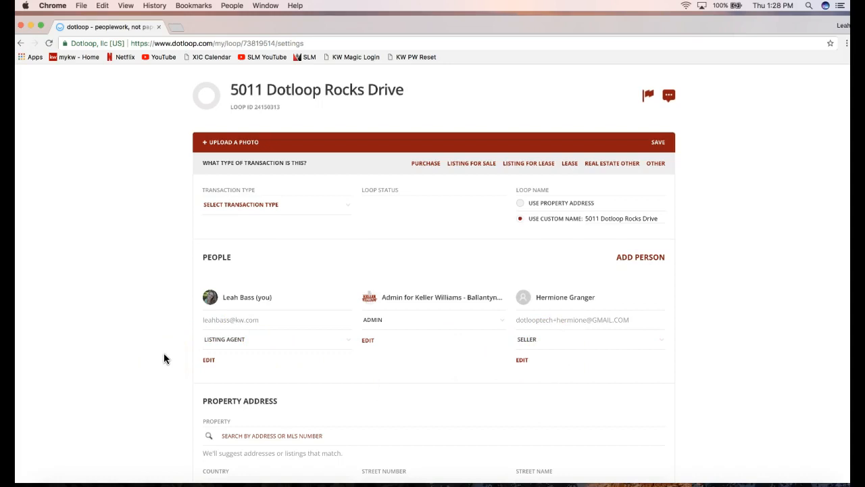
Examine the Property Address, Financials and Contract Dates fields in the loop details.
{"action": "scroll", "coordinate": [164, 358], "scroll_direction": "down", "scroll_amount": 1}
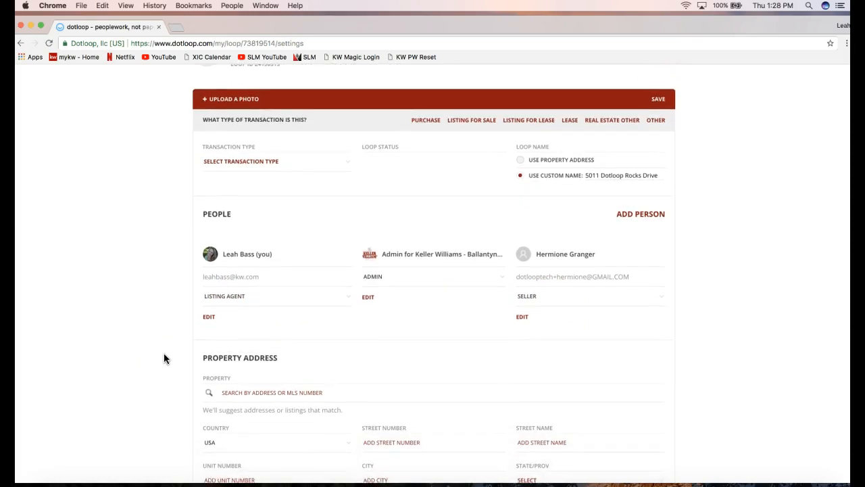
{"action": "scroll", "coordinate": [163, 358], "scroll_direction": "down", "scroll_amount": 3}
{"action": "left_click", "coordinate": [160, 329]}
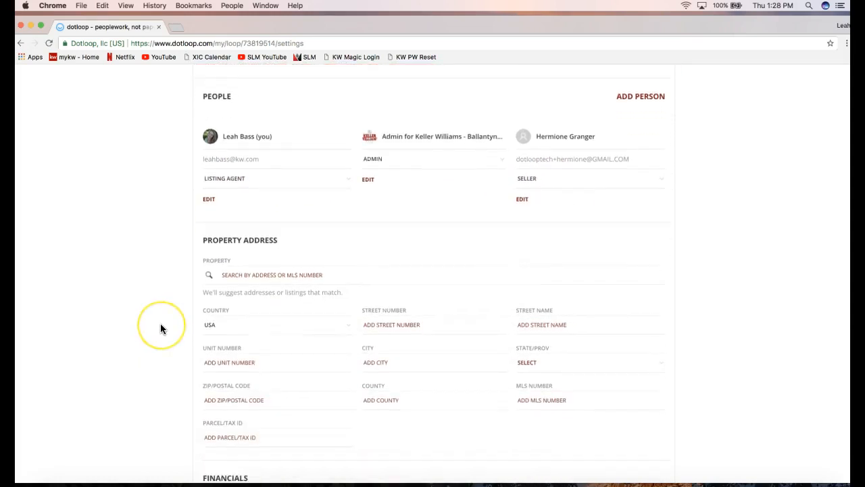
{"action": "scroll", "coordinate": [161, 329], "scroll_direction": "down", "scroll_amount": 1}
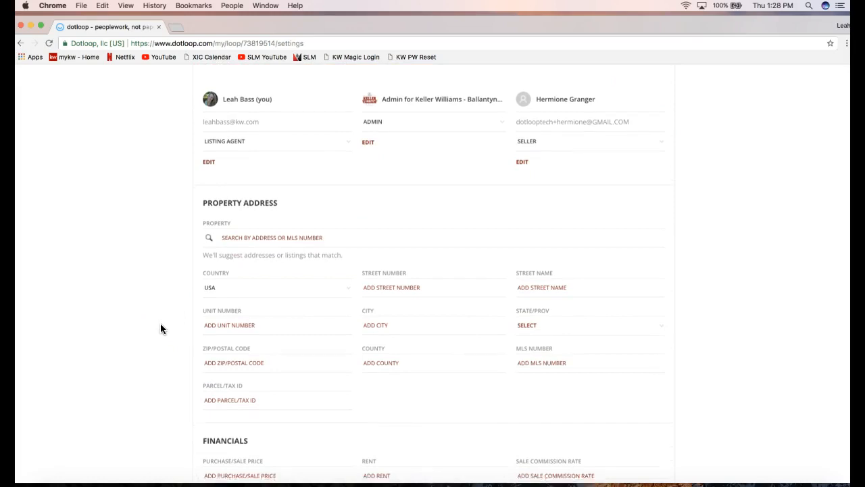
{"action": "scroll", "coordinate": [160, 328], "scroll_direction": "down", "scroll_amount": 1}
{"action": "scroll", "coordinate": [225, 396], "scroll_direction": "down", "scroll_amount": 6}
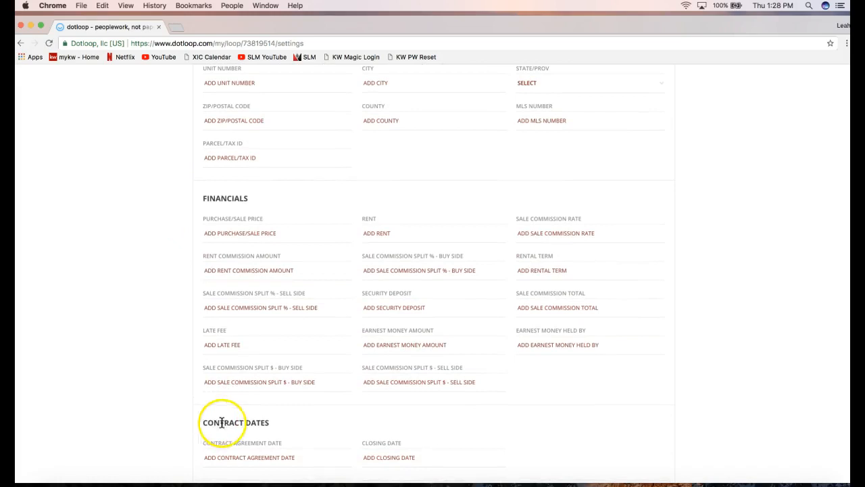
{"action": "scroll", "coordinate": [228, 426], "scroll_direction": "up", "scroll_amount": 4}
{"action": "scroll", "coordinate": [135, 392], "scroll_direction": "up", "scroll_amount": 2}
{"action": "scroll", "coordinate": [135, 395], "scroll_direction": "down", "scroll_amount": 2}
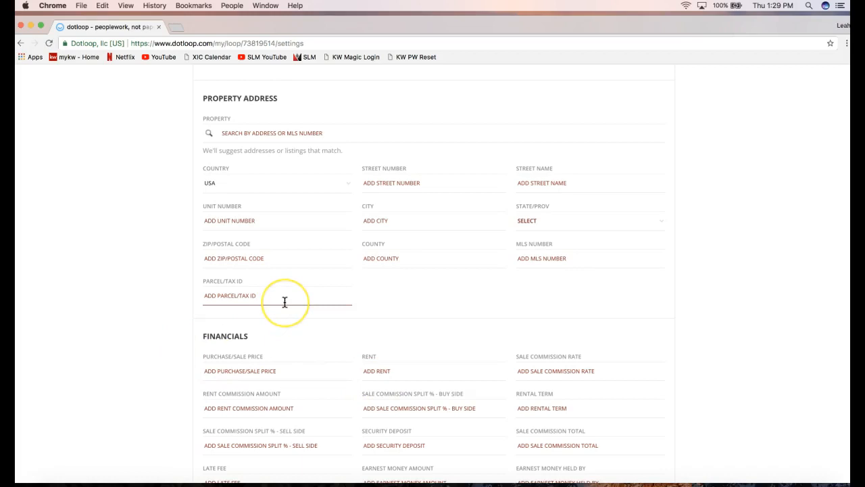
{"action": "left_click", "coordinate": [318, 272]}
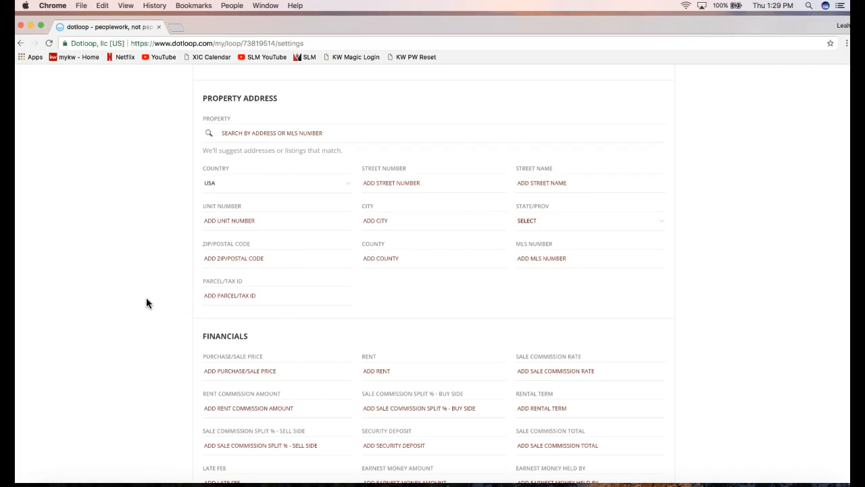
Enter the property's street number and street name in the Property Address section of the loop details.
{"action": "scroll", "coordinate": [153, 189], "scroll_direction": "up", "scroll_amount": 3}
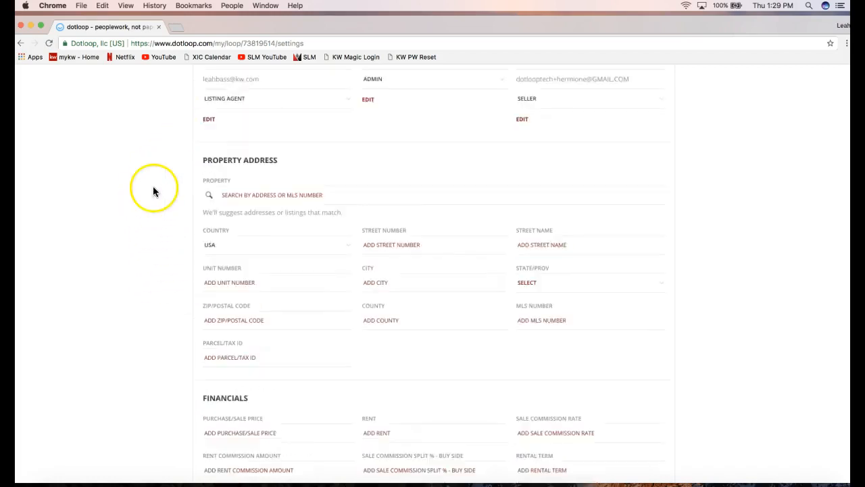
{"action": "left_click_drag", "start_coordinate": [201, 231], "coordinate": [285, 231]}
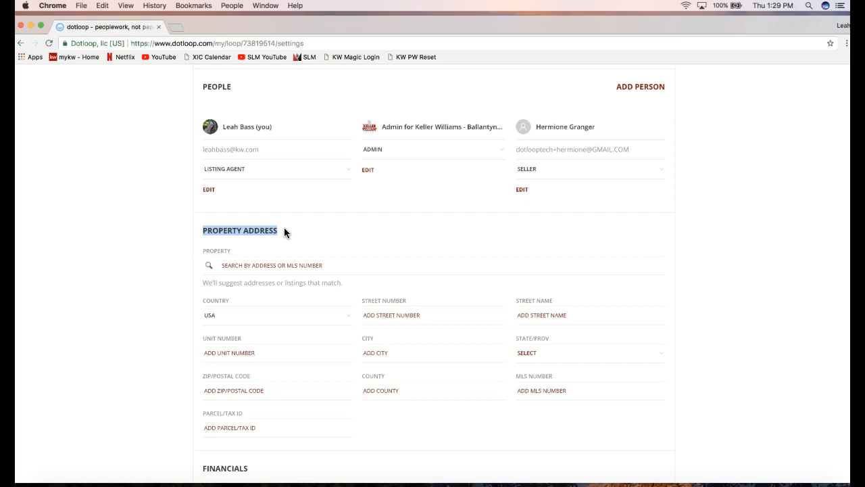
{"action": "left_click", "coordinate": [381, 322]}
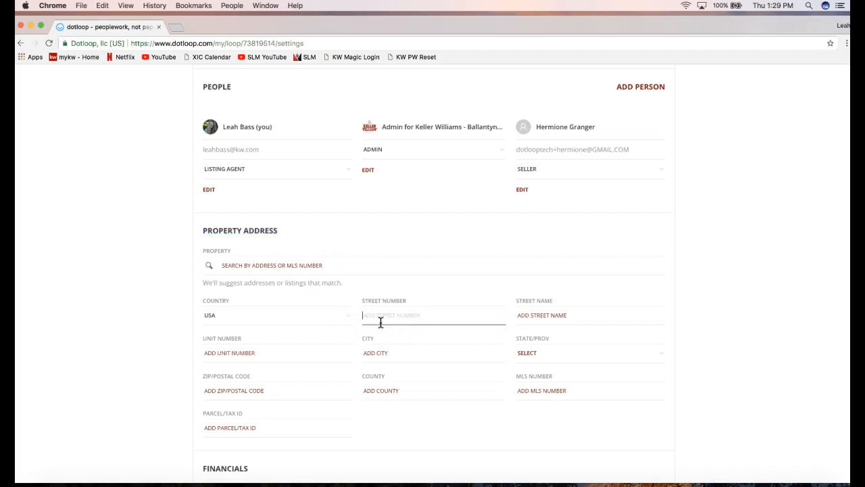
{"action": "type", "text": "5011"}
{"action": "key", "text": "Tab"}
{"action": "type", "text": "Dotloop Rocks Drive"}
{"action": "left_click", "coordinate": [331, 338]}
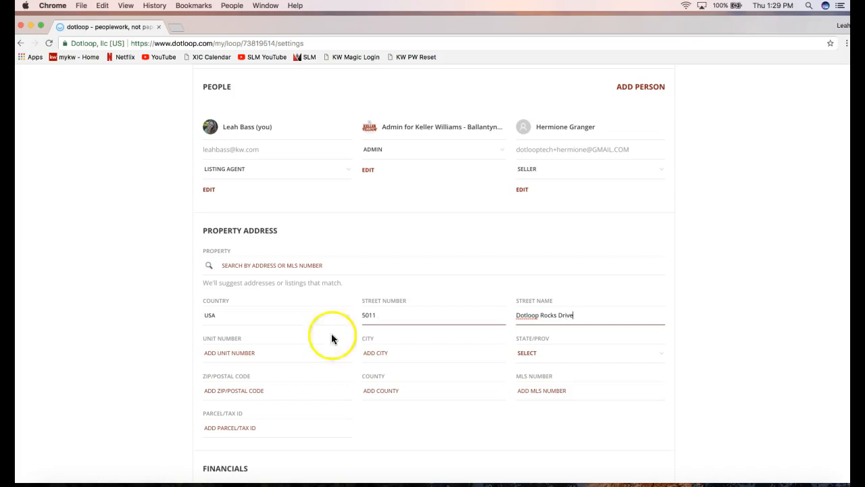
{"action": "left_click", "coordinate": [398, 318]}
{"action": "left_click", "coordinate": [553, 315]}
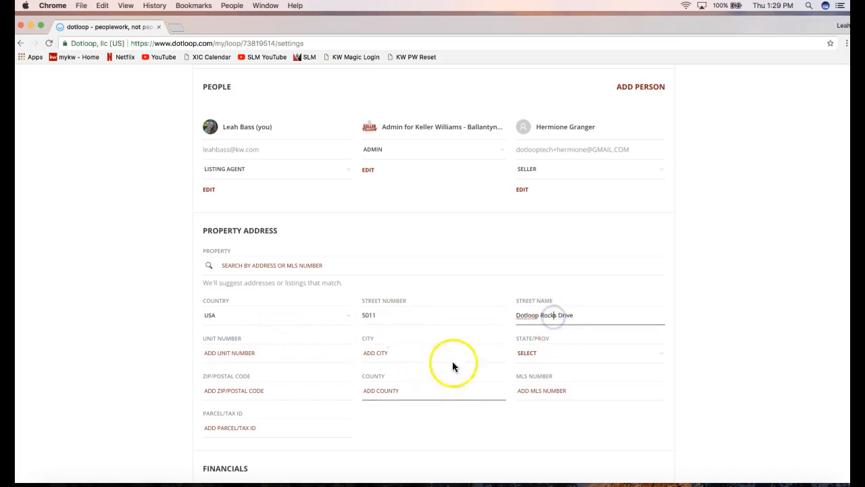
Complete the property address with its city, state, ZIP code and county.
{"action": "left_click", "coordinate": [415, 353]}
{"action": "type", "text": "Charlotte"}
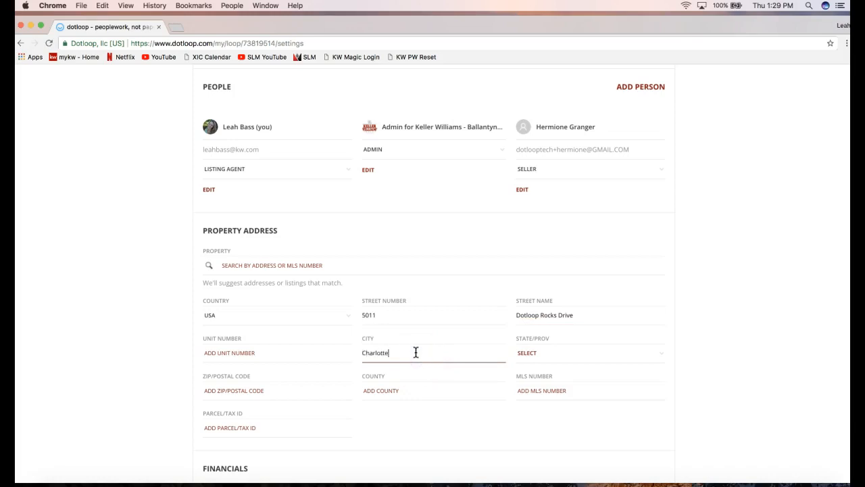
{"action": "left_click", "coordinate": [521, 353]}
{"action": "scroll", "coordinate": [552, 358], "scroll_direction": "down", "scroll_amount": 10}
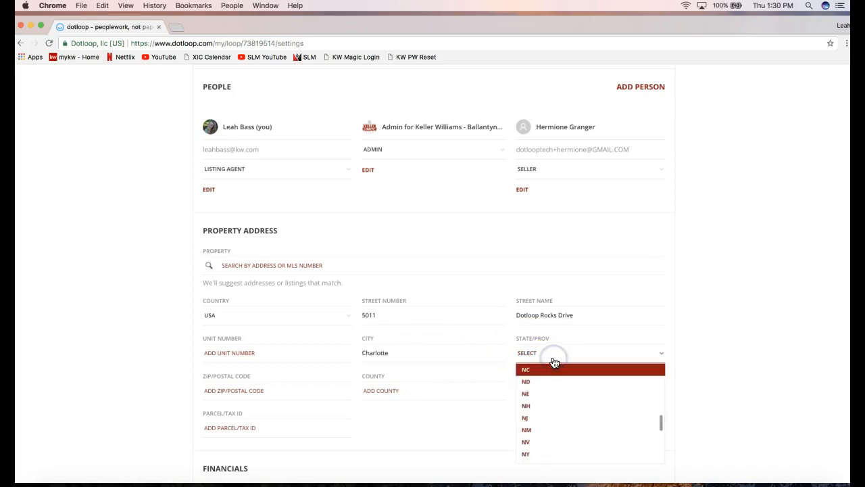
{"action": "left_click", "coordinate": [548, 371]}
{"action": "left_click", "coordinate": [288, 390]}
{"action": "type", "text": "28277"}
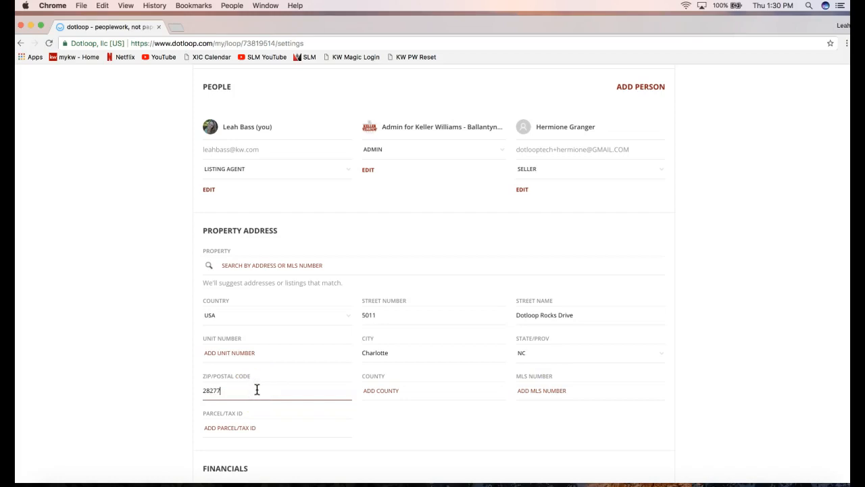
{"action": "left_click", "coordinate": [380, 391]}
{"action": "type", "text": "Me"}
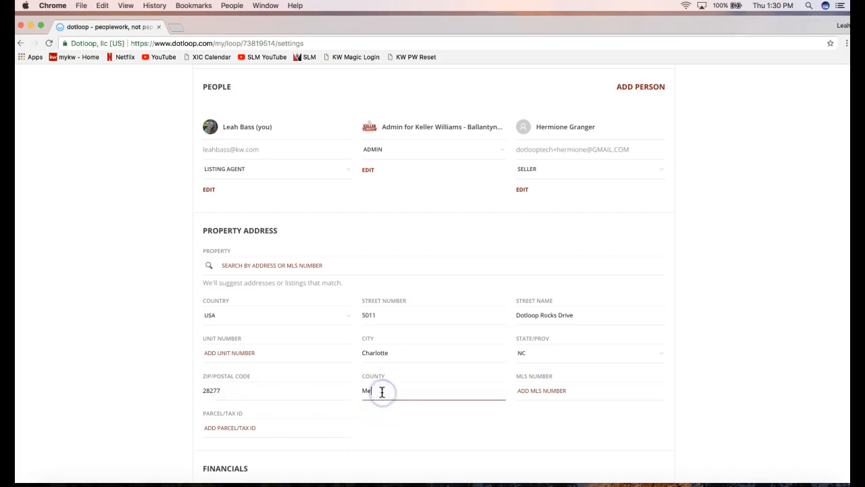
{"action": "type", "text": "cklenburg"}
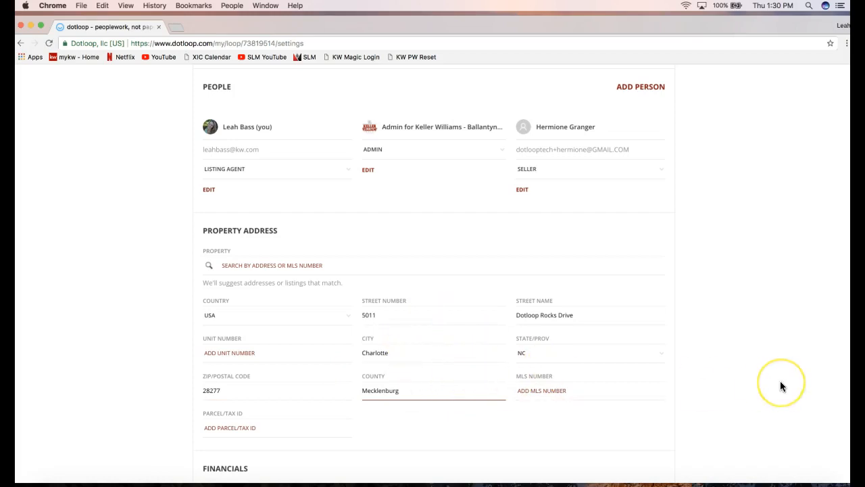
Save the loop details with the completed property address.
{"action": "scroll", "coordinate": [780, 386], "scroll_direction": "up", "scroll_amount": 2}
{"action": "scroll", "coordinate": [780, 386], "scroll_direction": "up", "scroll_amount": 5}
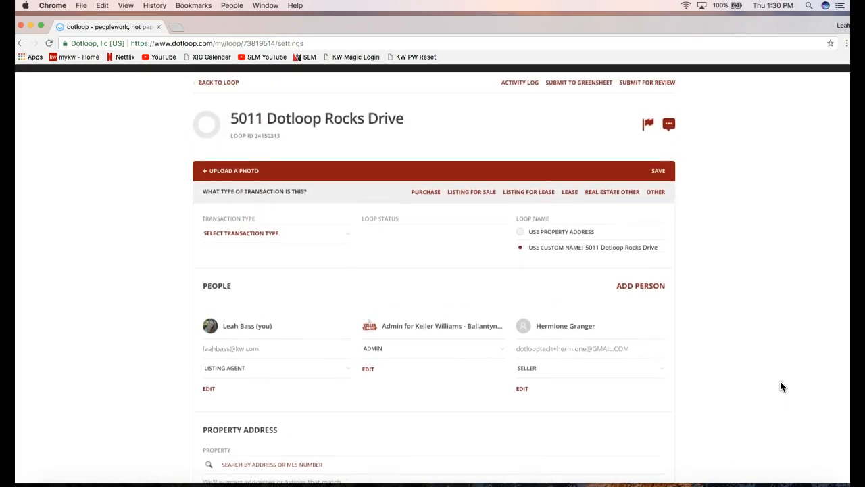
{"action": "left_click", "coordinate": [663, 177]}
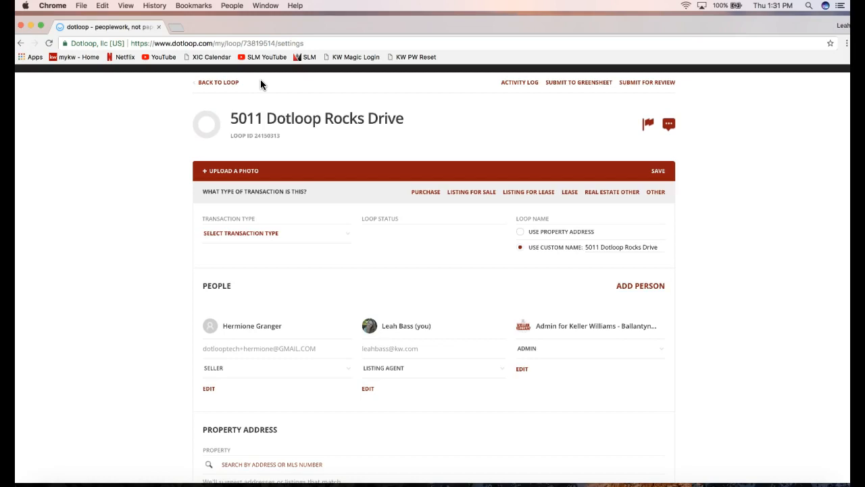
Upload Home.jpg from the Desktop as the loop's photo and save the loop details.
{"action": "left_click", "coordinate": [131, 193]}
{"action": "left_click", "coordinate": [221, 174]}
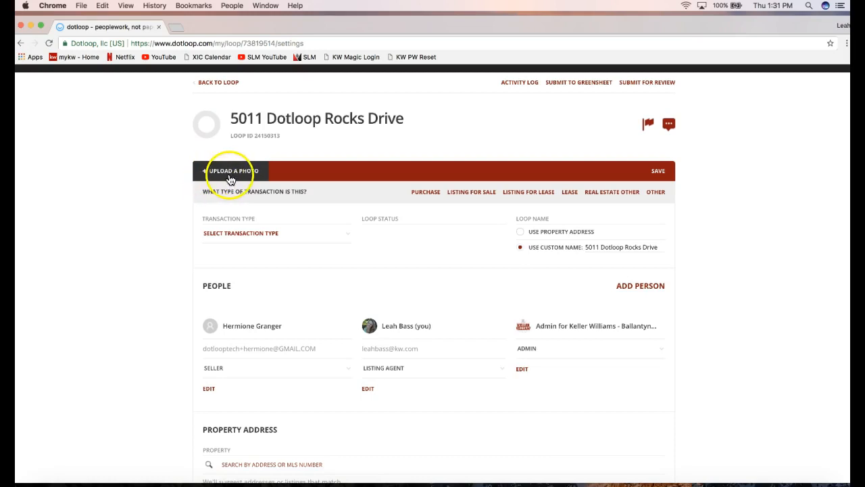
{"action": "left_click", "coordinate": [230, 179]}
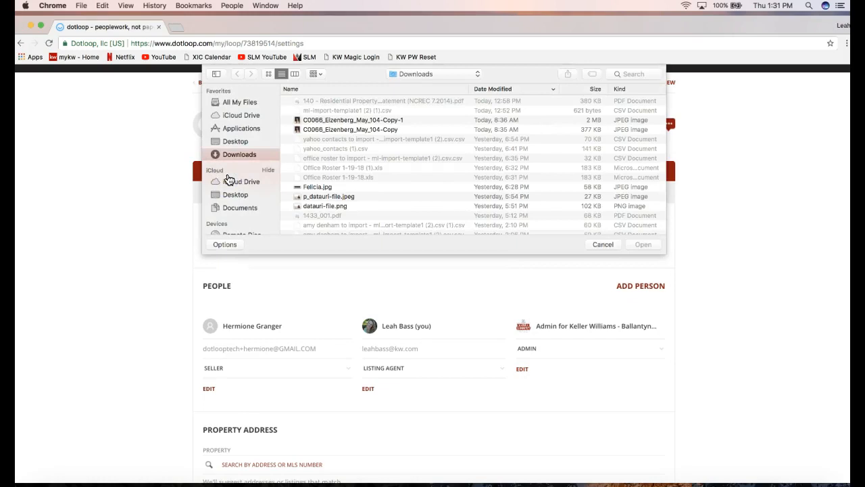
{"action": "left_click", "coordinate": [231, 142]}
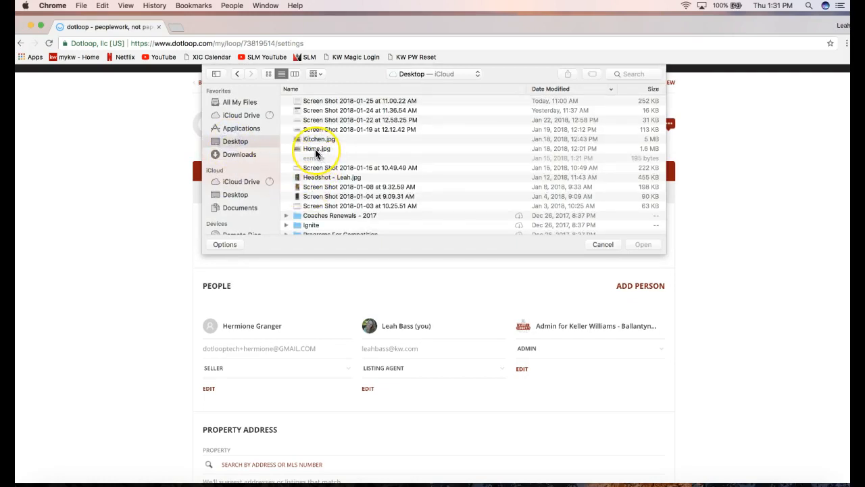
{"action": "double_click", "coordinate": [316, 152]}
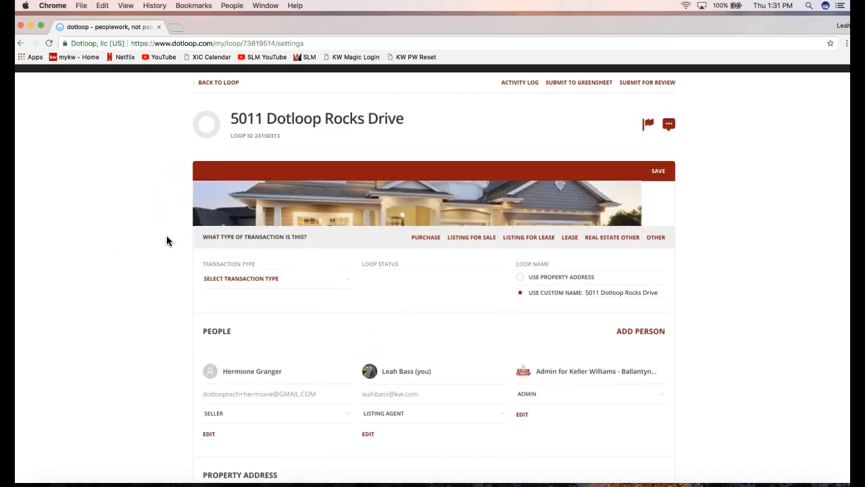
{"action": "left_click", "coordinate": [346, 212]}
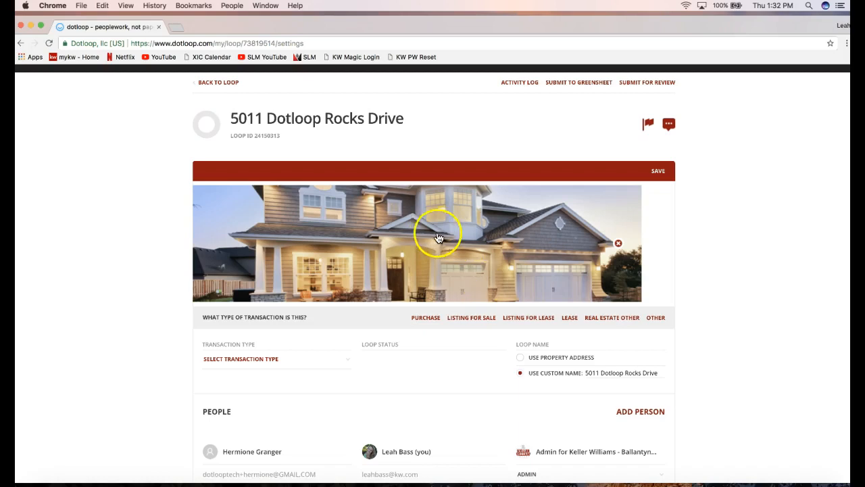
{"action": "left_click", "coordinate": [658, 171]}
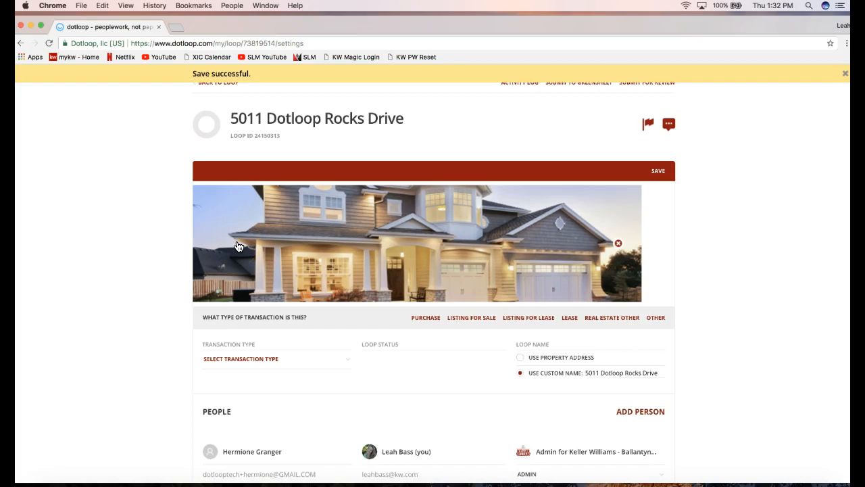
Leave the loop details and return to the loop's main page.
{"action": "scroll", "coordinate": [93, 271], "scroll_direction": "up", "scroll_amount": 3}
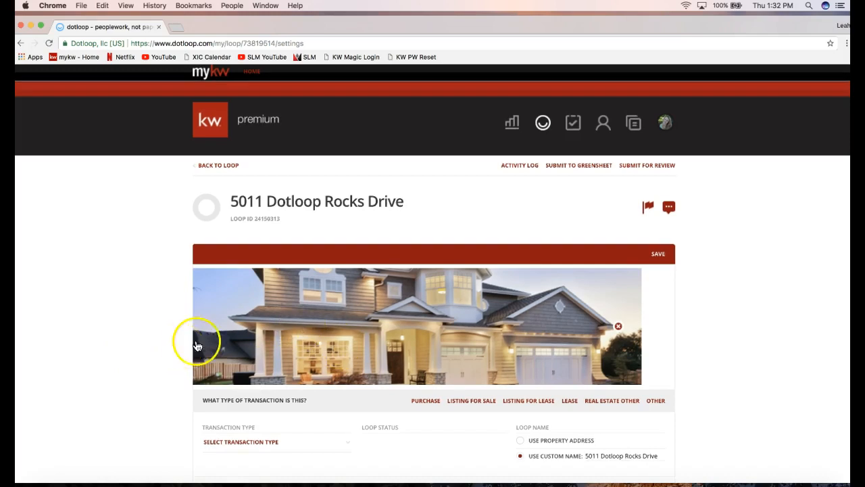
{"action": "left_click", "coordinate": [213, 170]}
{"action": "left_click", "coordinate": [214, 170]}
{"action": "left_click", "coordinate": [214, 169]}
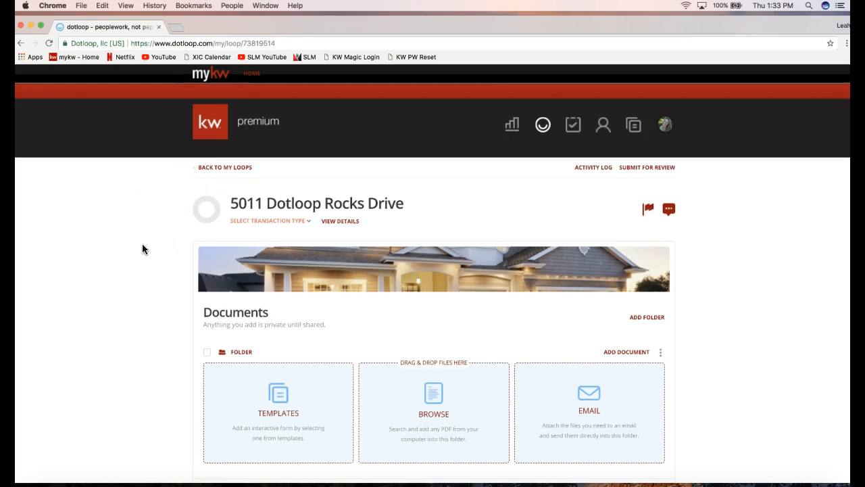
Rename the default folder in the loop's Documents section to "Listing Folder".
{"action": "scroll", "coordinate": [142, 249], "scroll_direction": "down", "scroll_amount": 1}
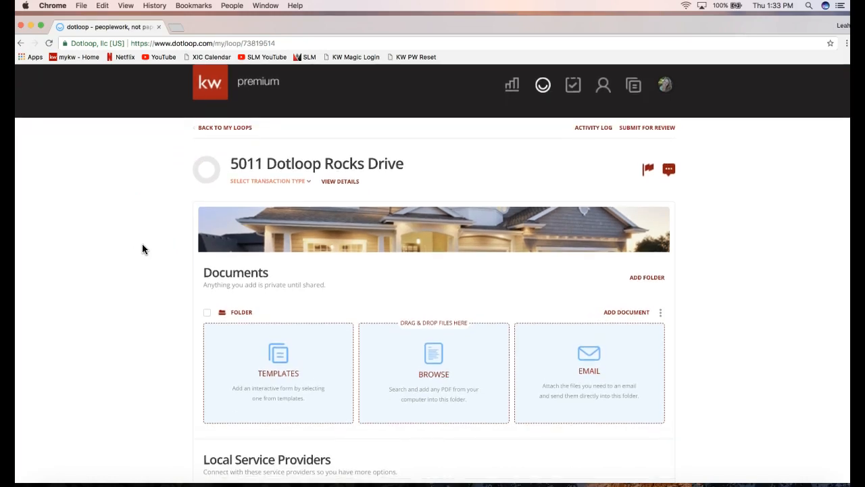
{"action": "scroll", "coordinate": [143, 249], "scroll_direction": "down", "scroll_amount": 1}
{"action": "scroll", "coordinate": [142, 248], "scroll_direction": "down", "scroll_amount": 1}
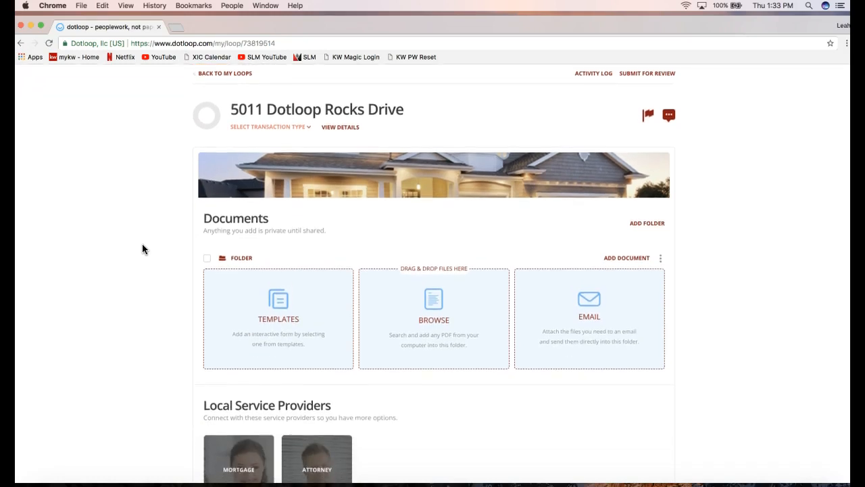
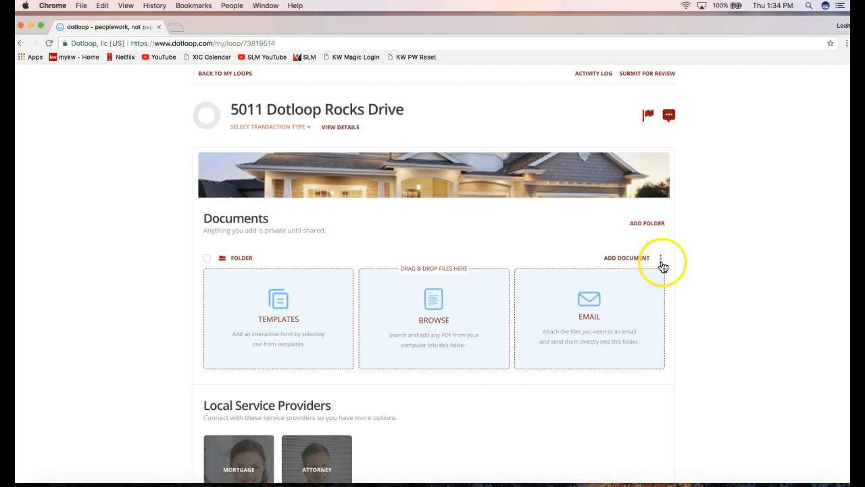
{"action": "left_click", "coordinate": [661, 262]}
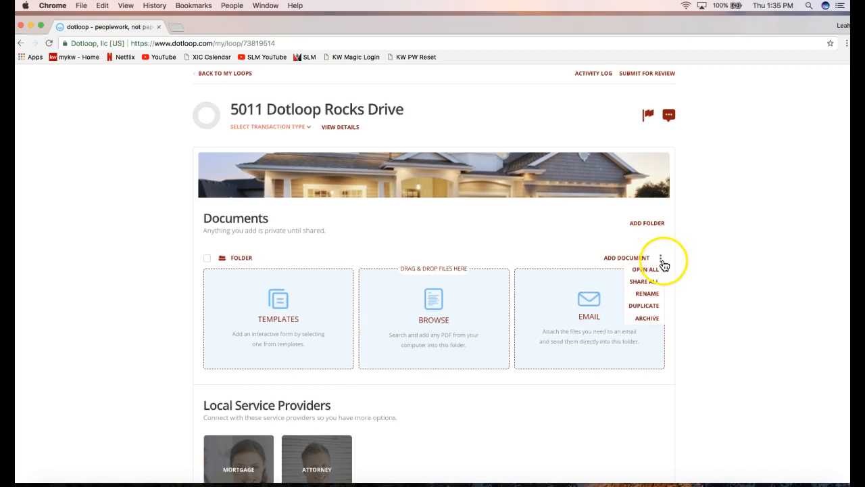
{"action": "left_click", "coordinate": [629, 294]}
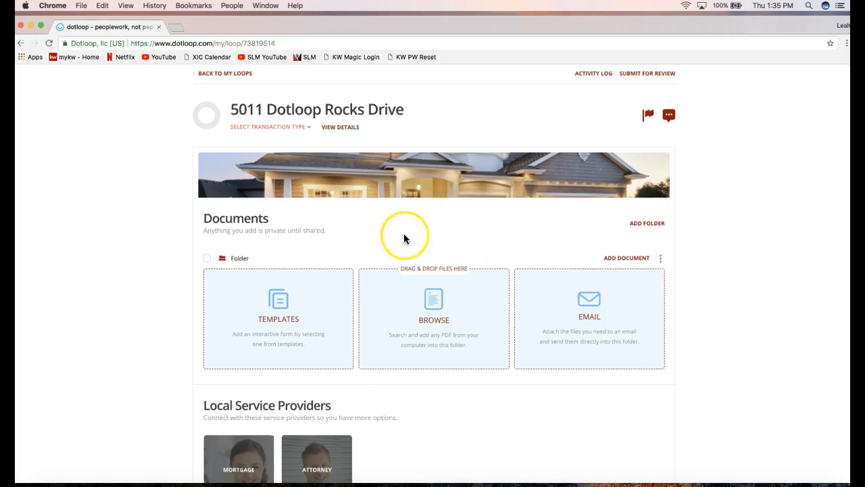
{"action": "left_click", "coordinate": [231, 270]}
{"action": "type", "text": "Listing"}
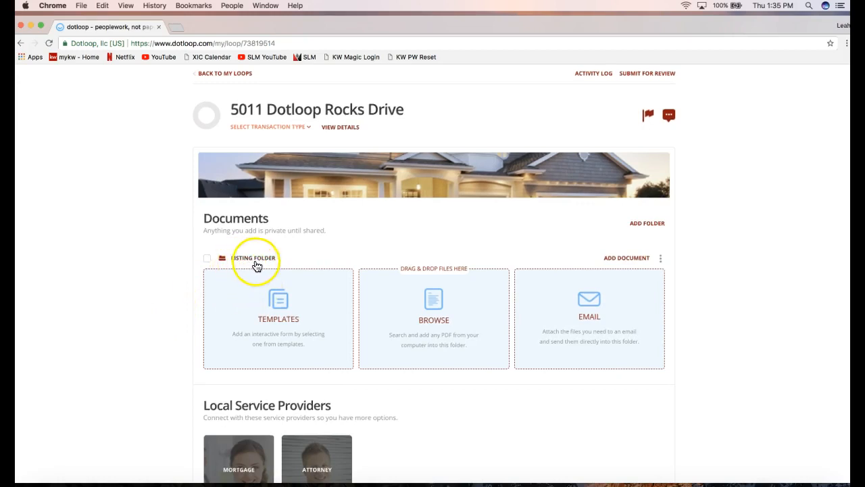
{"action": "left_click", "coordinate": [338, 264]}
{"action": "left_click", "coordinate": [692, 308]}
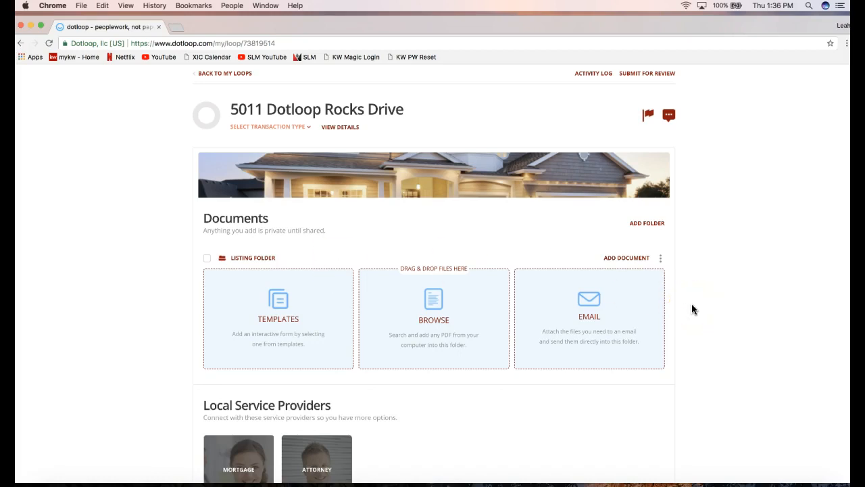
Add a new folder to the Documents section and name it "Sales Folder".
{"action": "left_click", "coordinate": [648, 223]}
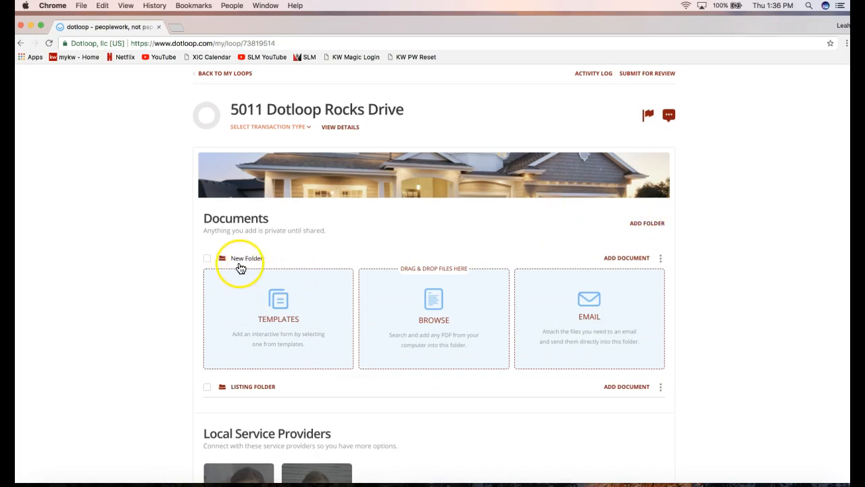
{"action": "left_click", "coordinate": [284, 266]}
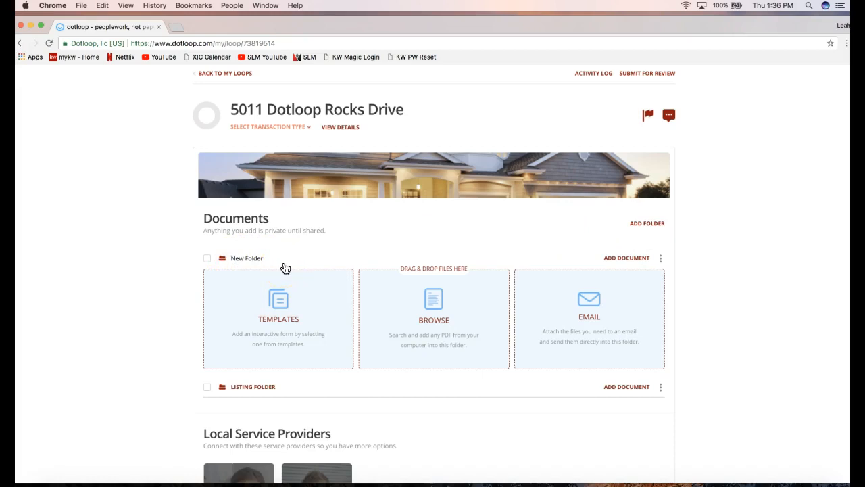
{"action": "key", "text": "BackSpace"}
{"action": "key", "text": "BackSpace"}
{"action": "key", "text": "BackSpace"}
{"action": "key", "text": "BackSpace"}
{"action": "type", "text": "Sales"}
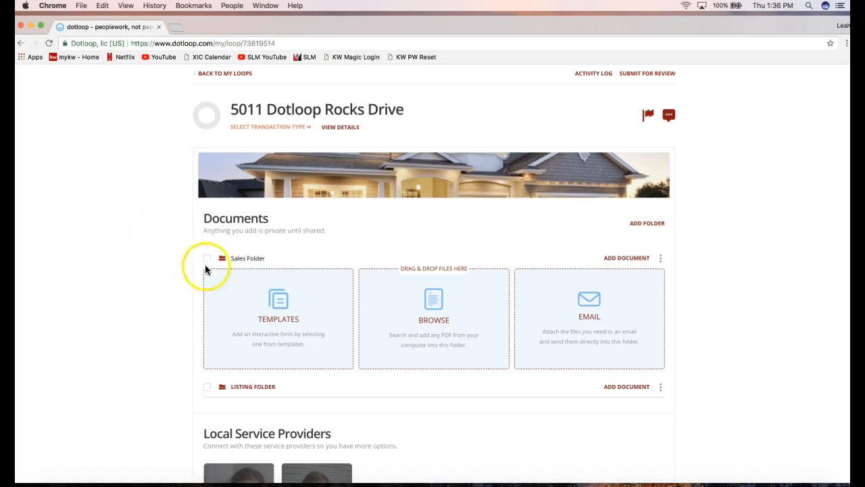
{"action": "left_click", "coordinate": [163, 262]}
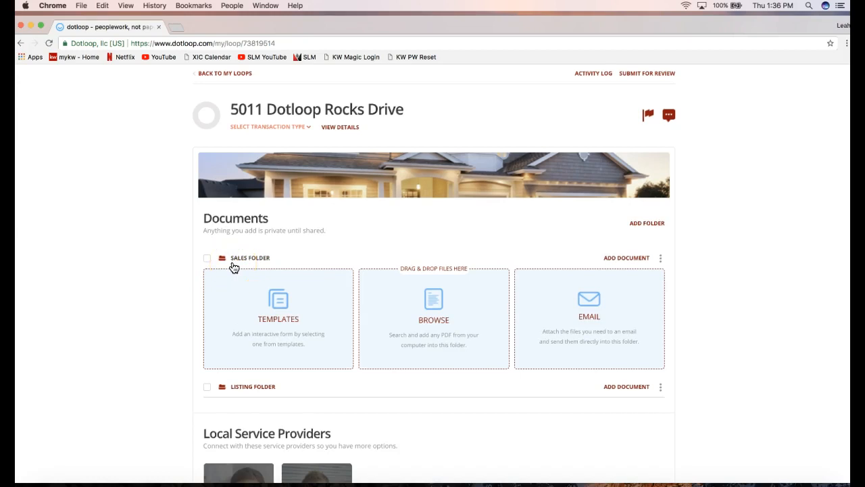
{"action": "left_click", "coordinate": [660, 259]}
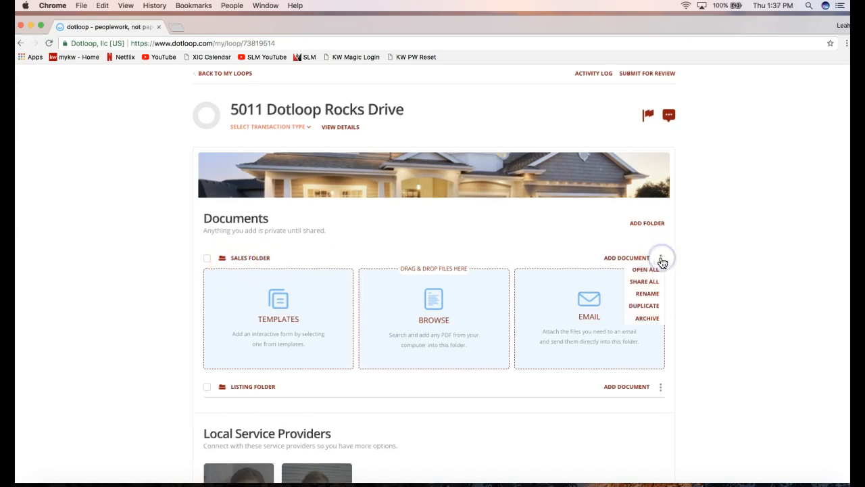
{"action": "left_click", "coordinate": [653, 298]}
{"action": "left_click", "coordinate": [708, 255]}
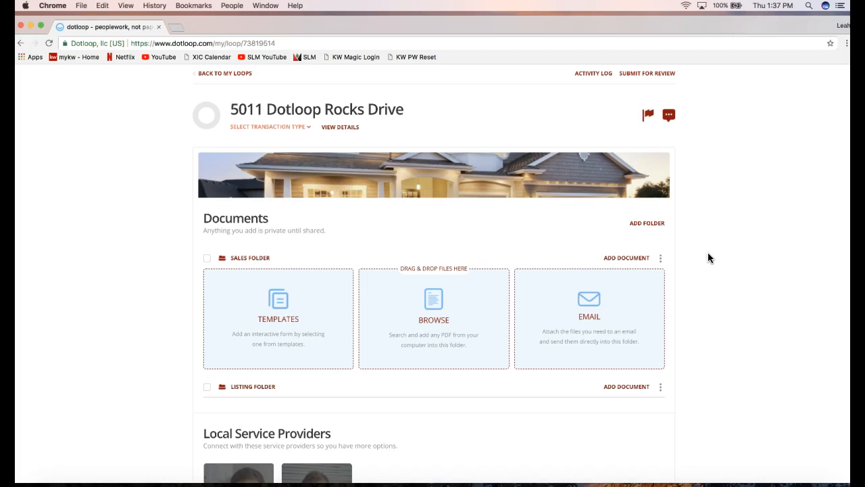
Add another folder to the Documents section and name it "Closing Folder".
{"action": "left_click", "coordinate": [648, 230]}
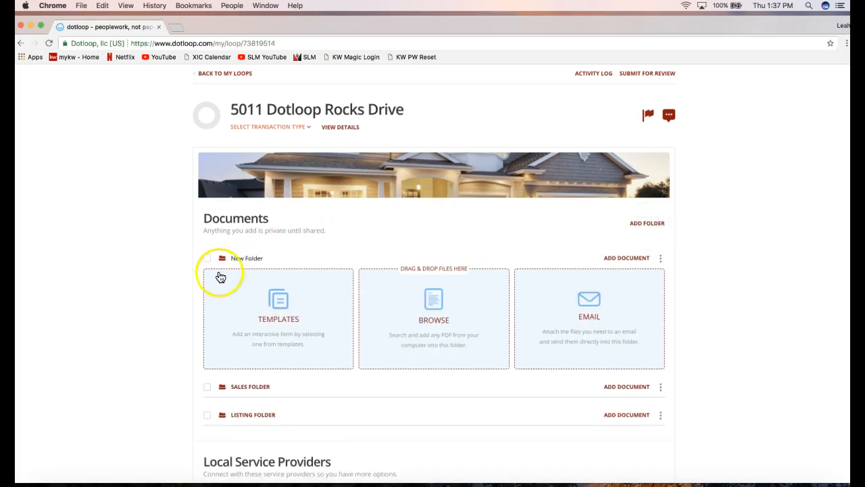
{"action": "double_click", "coordinate": [236, 258]}
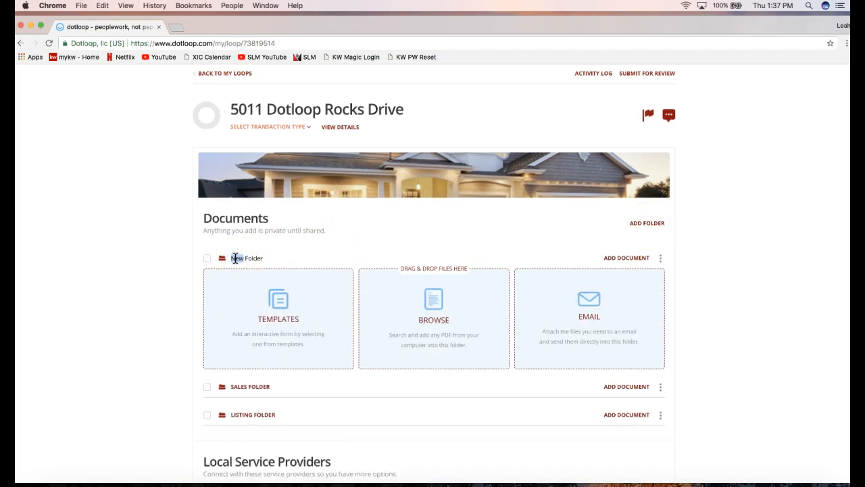
{"action": "type", "text": "Clo"}
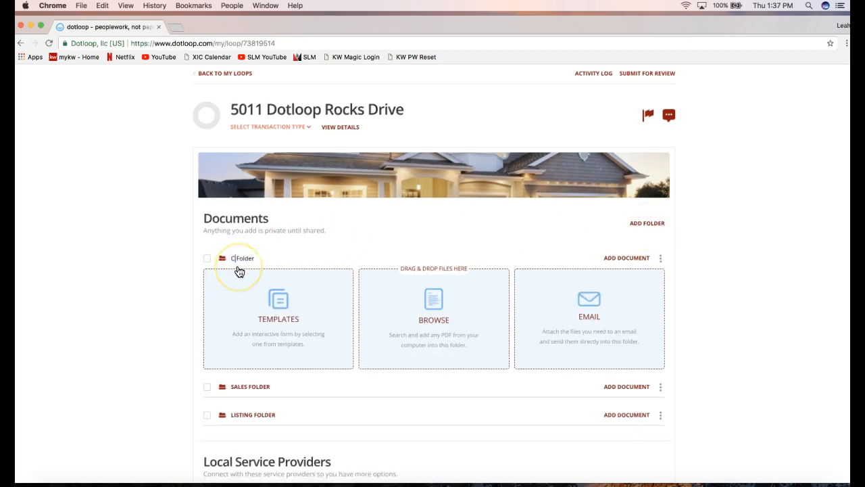
{"action": "type", "text": "sing"}
{"action": "left_click", "coordinate": [146, 288]}
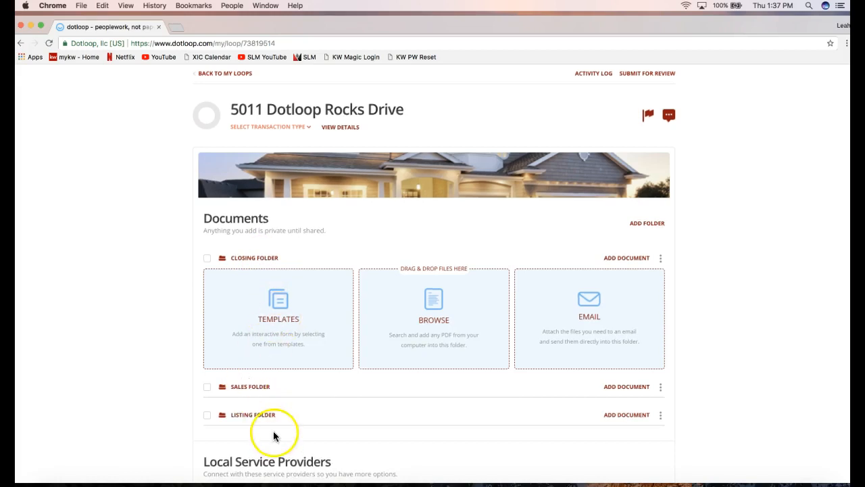
Expand the Listing Folder's options for adding documents and open the template chooser for it.
{"action": "scroll", "coordinate": [273, 431], "scroll_direction": "down", "scroll_amount": 2}
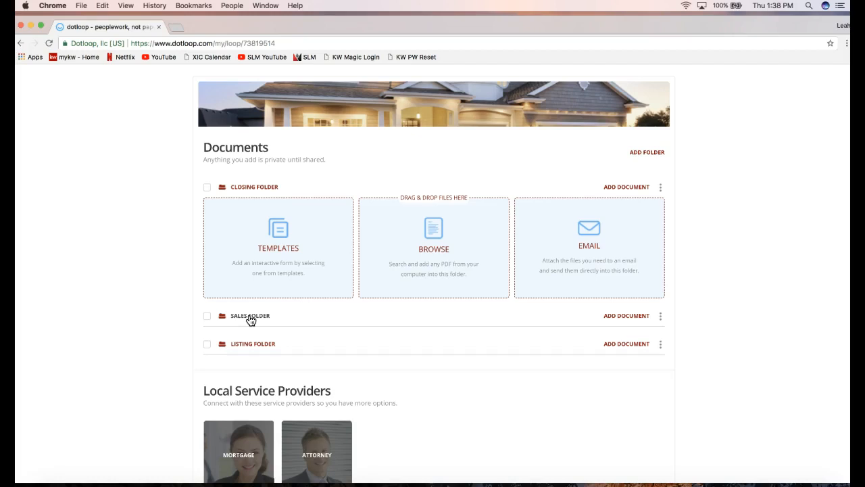
{"action": "left_click", "coordinate": [261, 189]}
{"action": "left_click", "coordinate": [615, 346]}
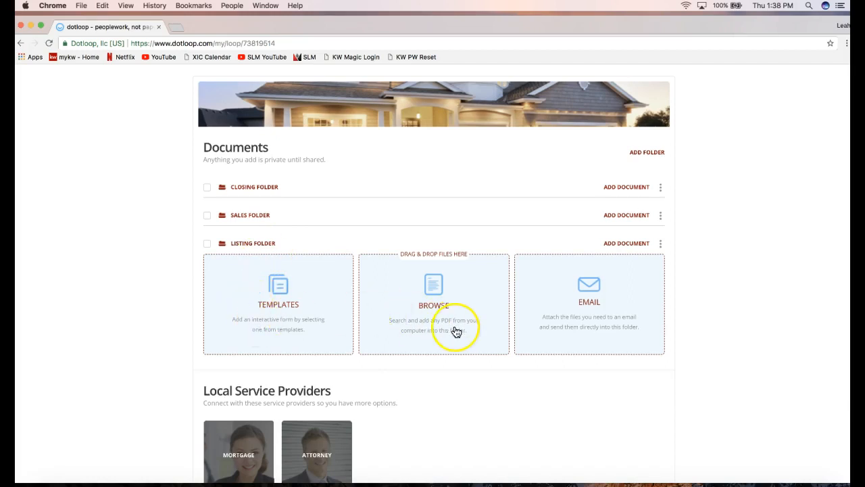
{"action": "left_click", "coordinate": [280, 317]}
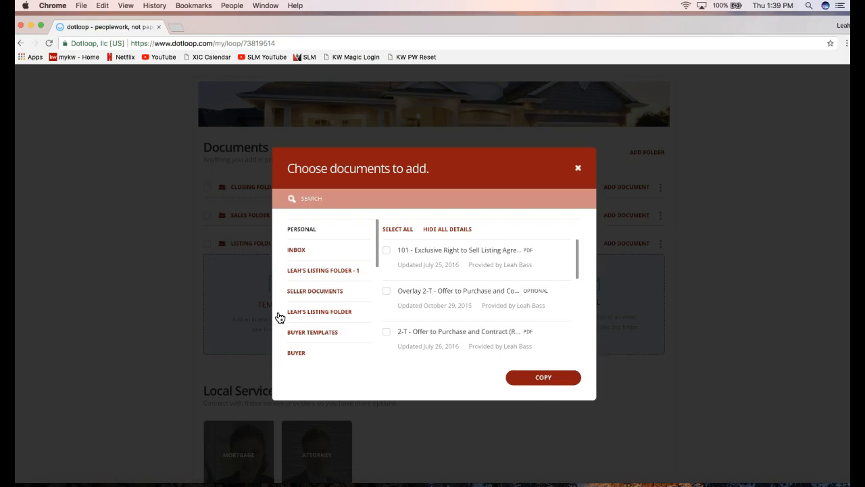
Look through the available template folders and display the documents in the NCAR 2017 folder.
{"action": "left_click_drag", "start_coordinate": [376, 257], "coordinate": [374, 299]}
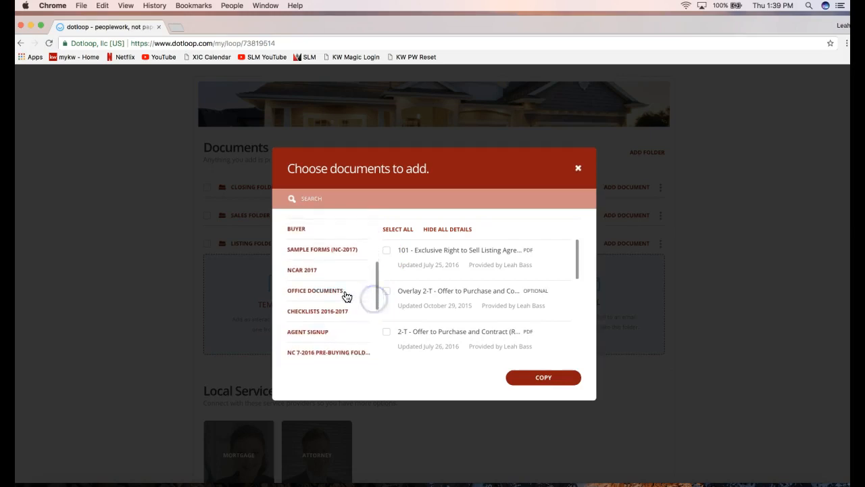
{"action": "left_click", "coordinate": [307, 277]}
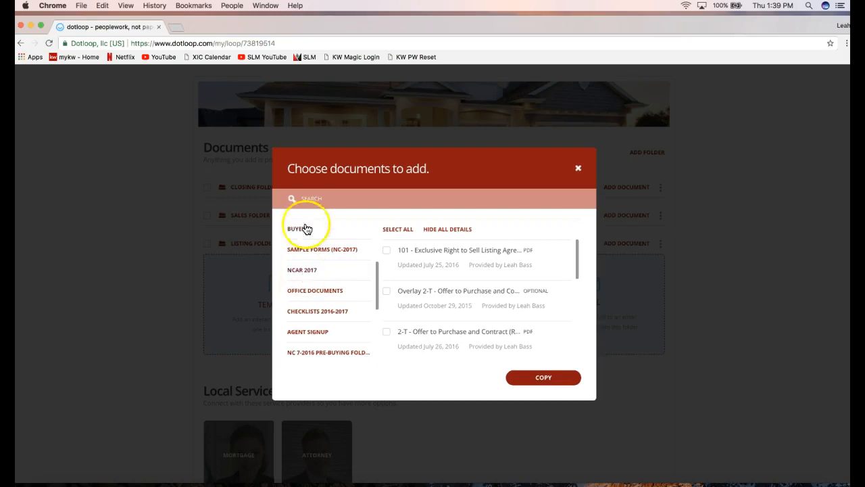
{"action": "left_click_drag", "start_coordinate": [378, 298], "coordinate": [379, 241]}
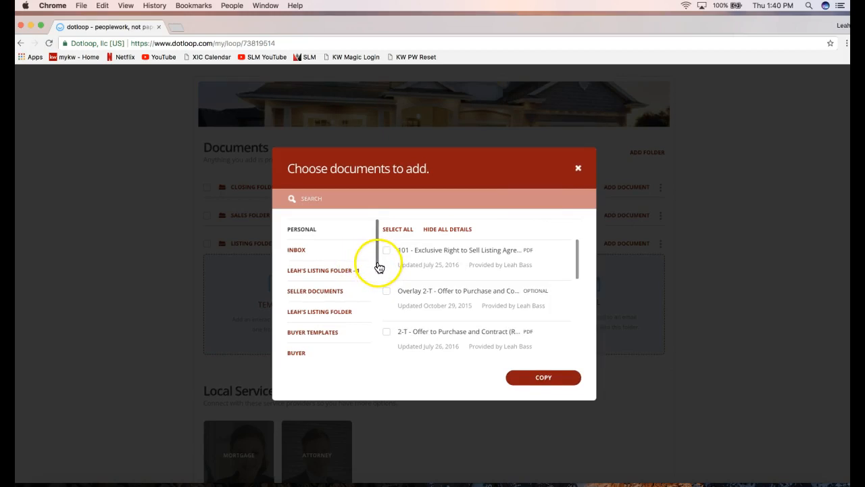
{"action": "left_click_drag", "start_coordinate": [376, 266], "coordinate": [377, 311]}
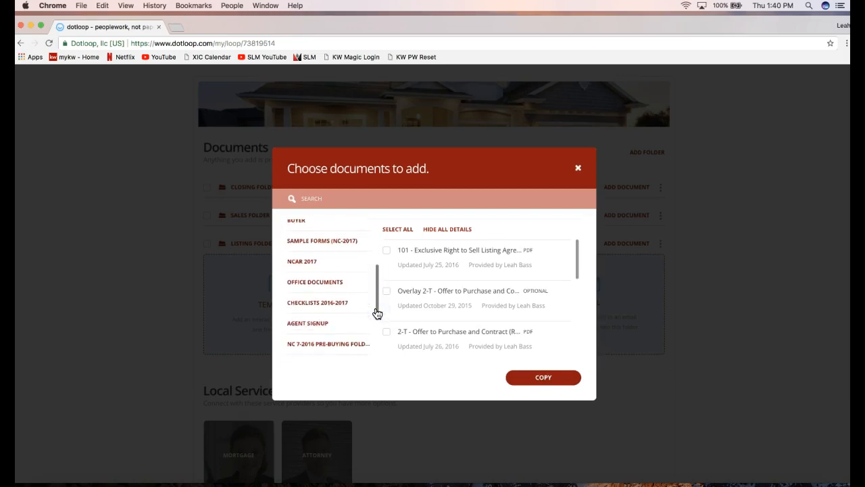
{"action": "left_click", "coordinate": [320, 266]}
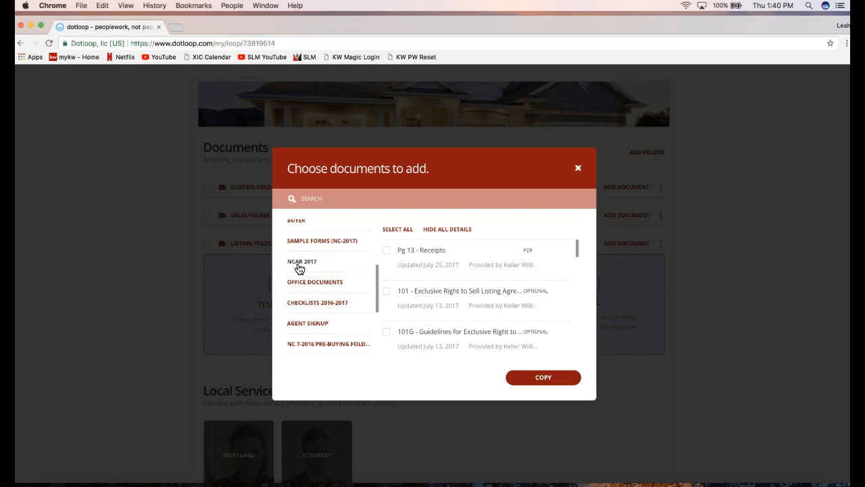
Search the NCAR 2017 templates for "listing".
{"action": "left_click", "coordinate": [344, 198]}
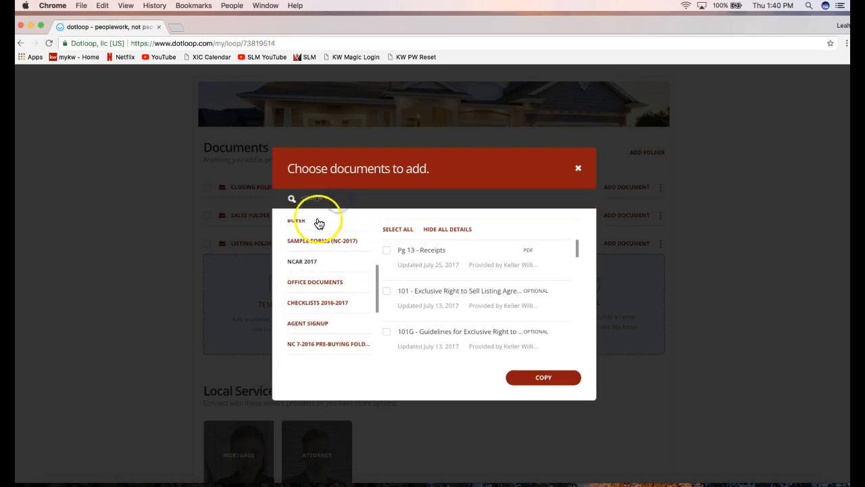
{"action": "left_click", "coordinate": [358, 162]}
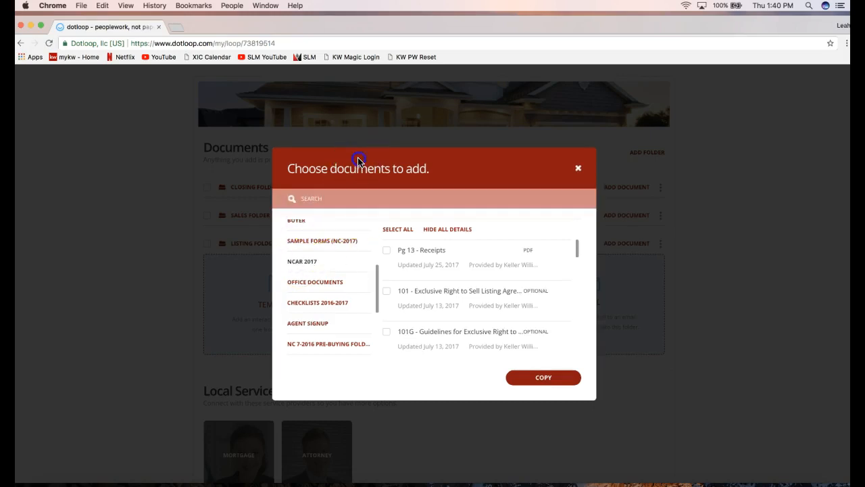
{"action": "left_click", "coordinate": [315, 202]}
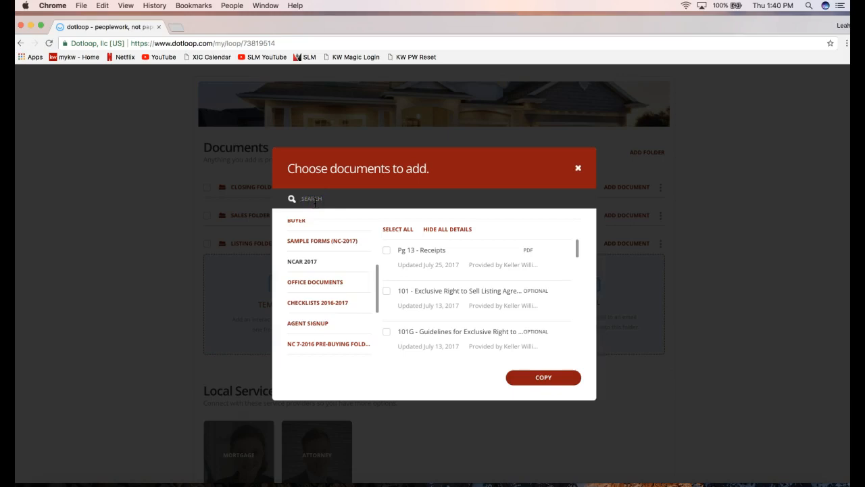
{"action": "type", "text": "listin"}
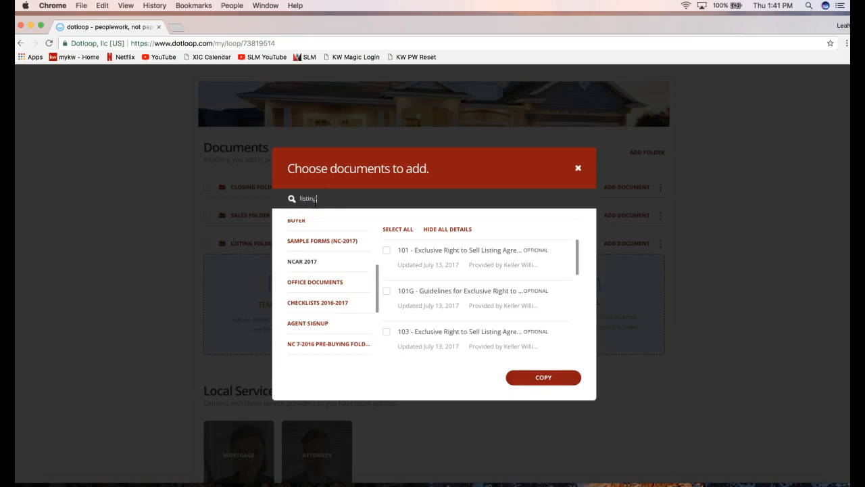
{"action": "type", "text": "g"}
Copy the template "101 - Exclusive Right to Sell Listing Agreement" into the Listing Folder and close the import dialog.
{"action": "left_click", "coordinate": [386, 251]}
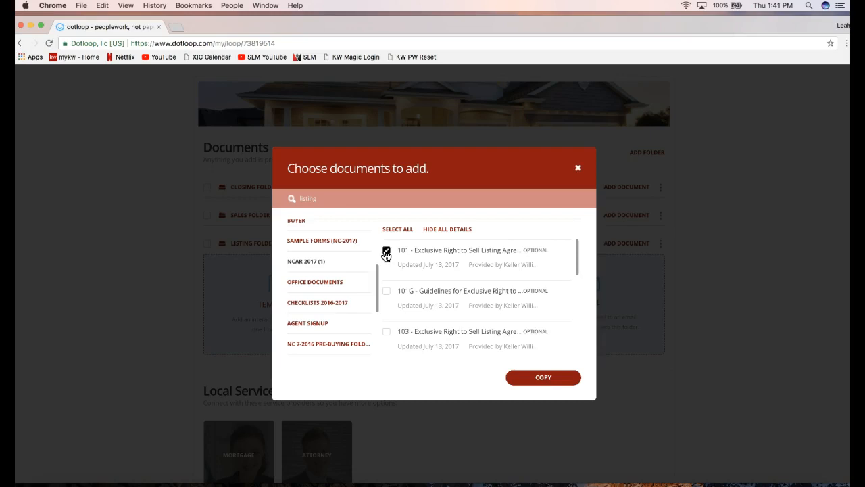
{"action": "left_click", "coordinate": [530, 386]}
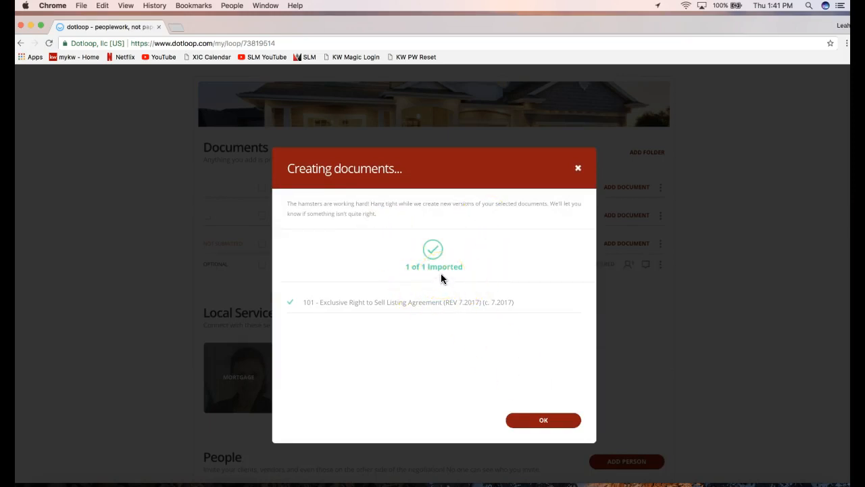
{"action": "left_click", "coordinate": [544, 421]}
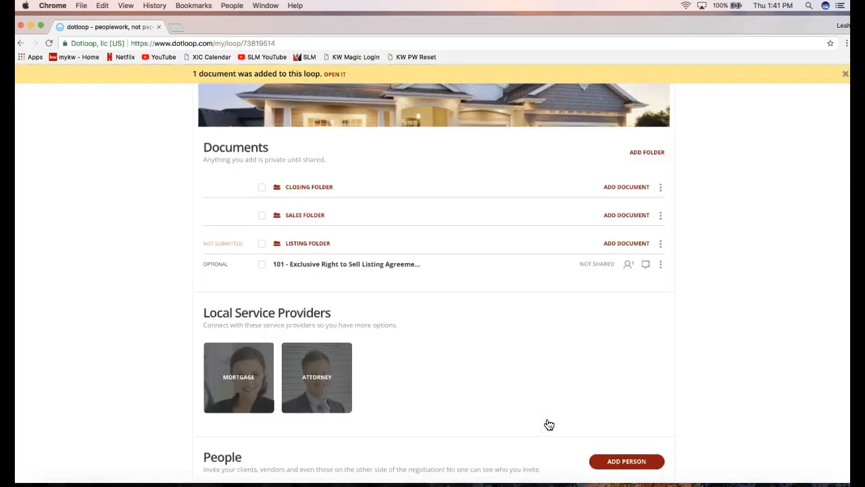
Open the 101 - Exclusive Right to Sell Listing Agreement from the Listing Folder for editing.
{"action": "scroll", "coordinate": [364, 314], "scroll_direction": "up", "scroll_amount": 1}
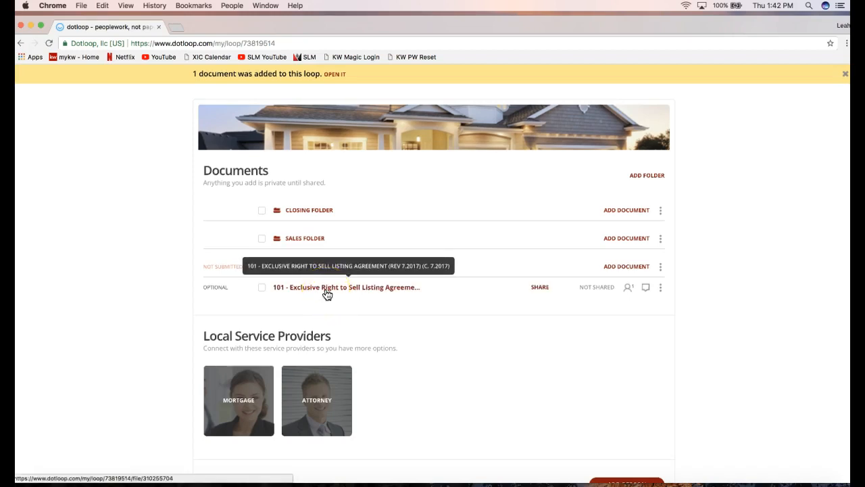
{"action": "left_click", "coordinate": [324, 302]}
{"action": "left_click", "coordinate": [339, 294]}
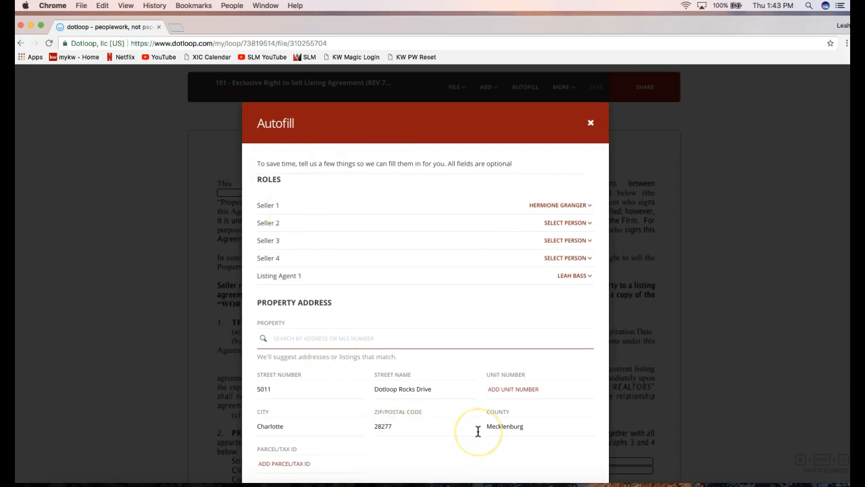
Assign the seller contact to the Seller 1 role in Autofill and check the person choices for Seller 2, leaving it unassigned.
{"action": "left_click", "coordinate": [452, 280]}
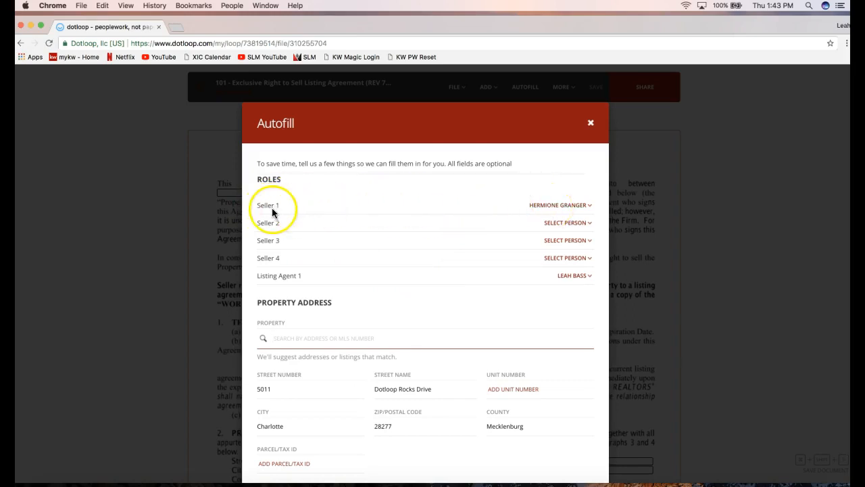
{"action": "left_click", "coordinate": [565, 207]}
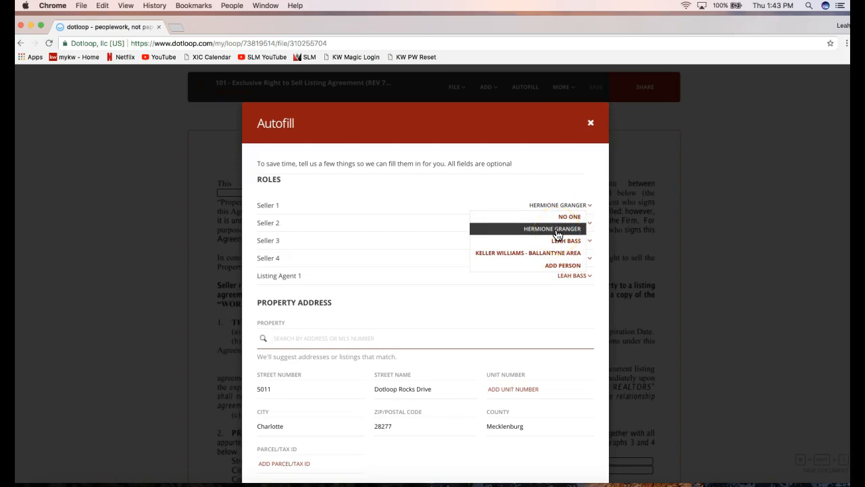
{"action": "left_click", "coordinate": [557, 231]}
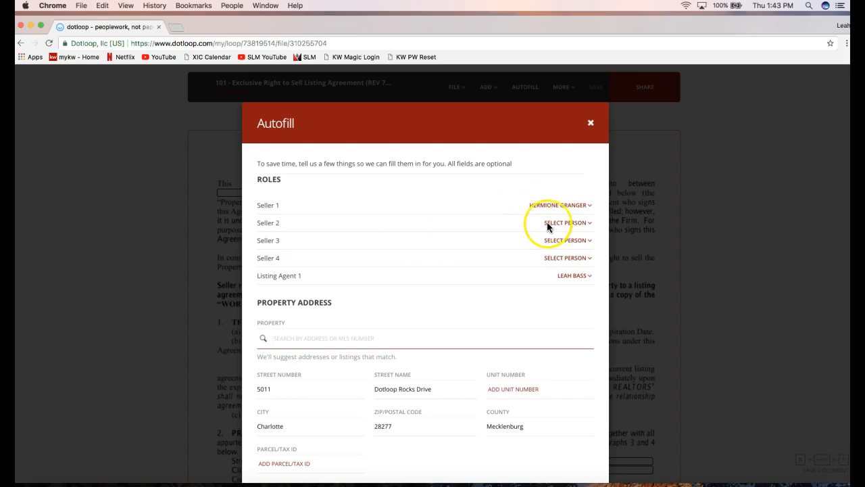
{"action": "left_click", "coordinate": [561, 223]}
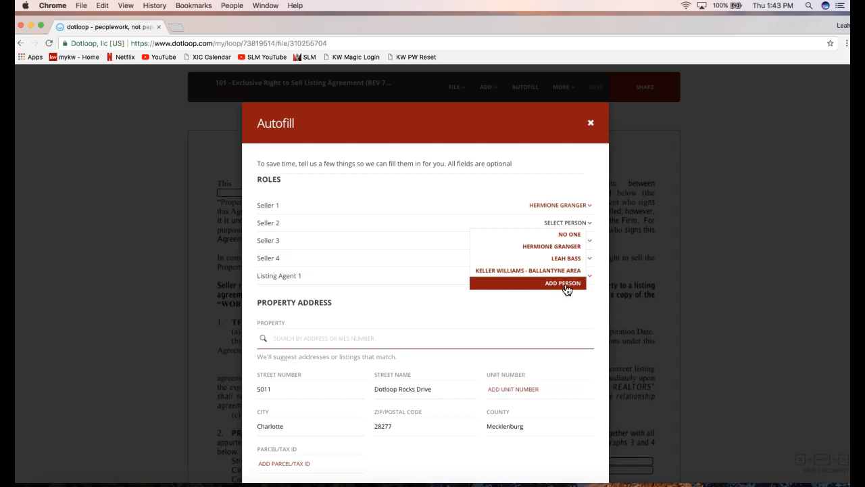
{"action": "left_click", "coordinate": [402, 271]}
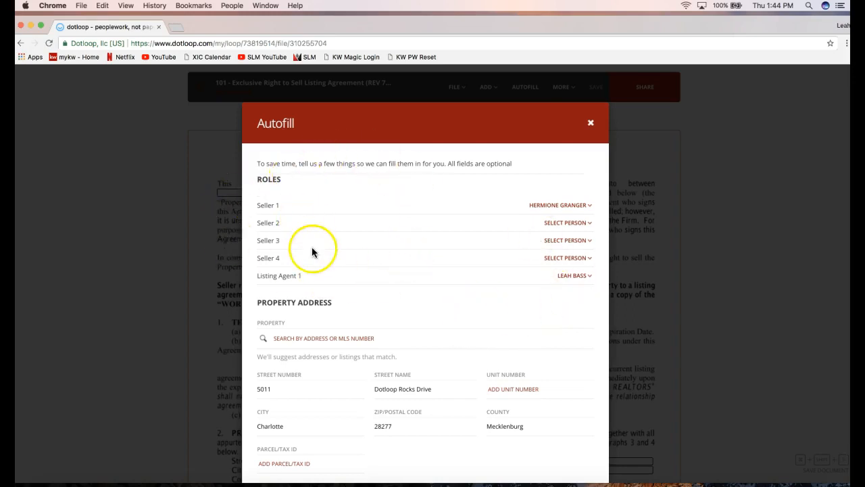
Review the remaining property, financial, agent, seller and listing fields in Autofill, and autofill the listing agreement with the loop's information.
{"action": "scroll", "coordinate": [449, 259], "scroll_direction": "down", "scroll_amount": 1}
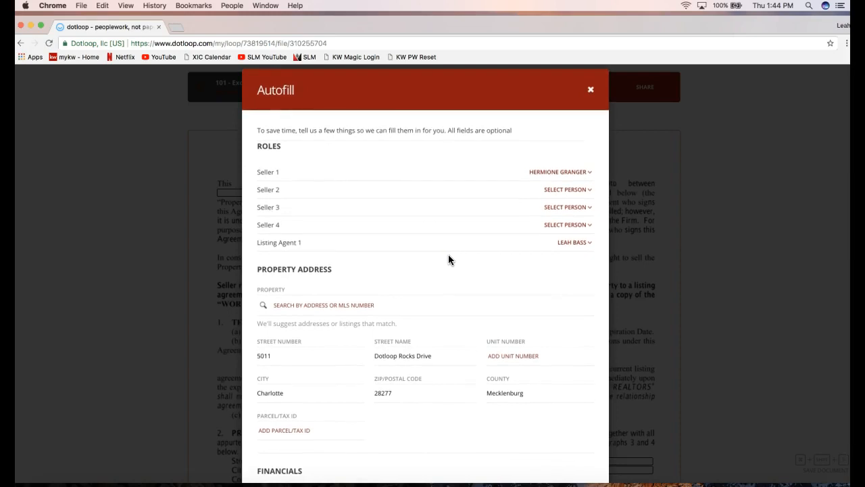
{"action": "scroll", "coordinate": [448, 257], "scroll_direction": "down", "scroll_amount": 4}
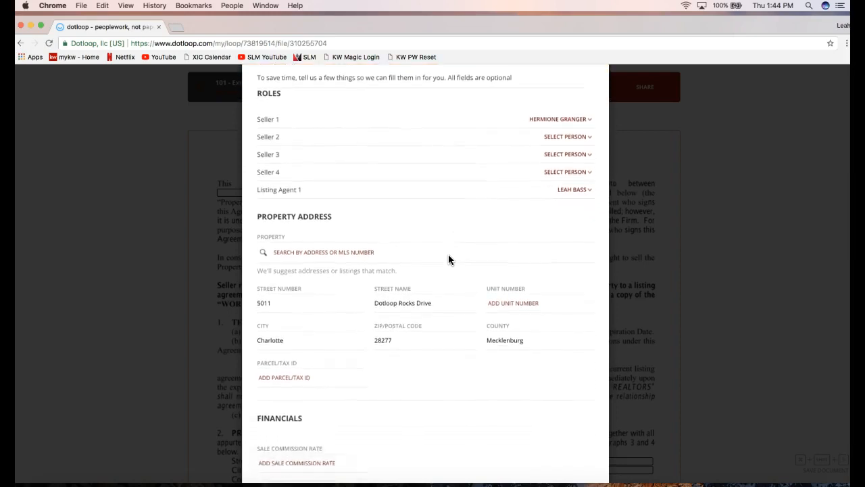
{"action": "left_click", "coordinate": [341, 244]}
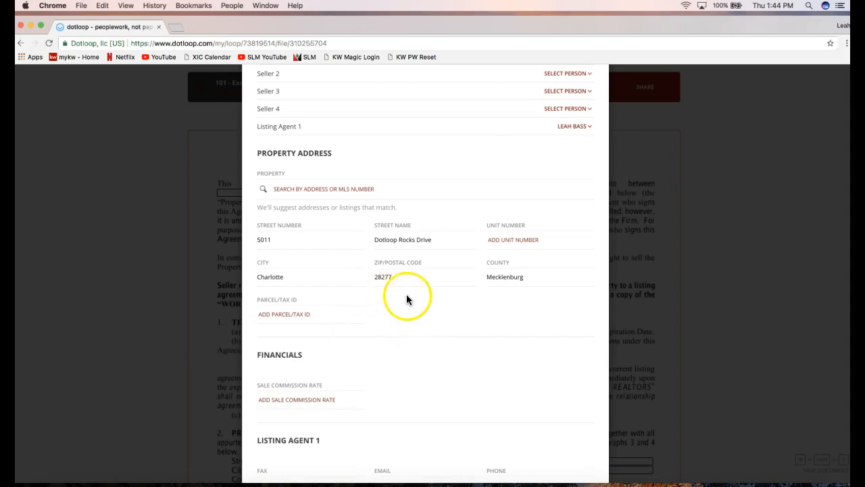
{"action": "scroll", "coordinate": [402, 295], "scroll_direction": "down", "scroll_amount": 2}
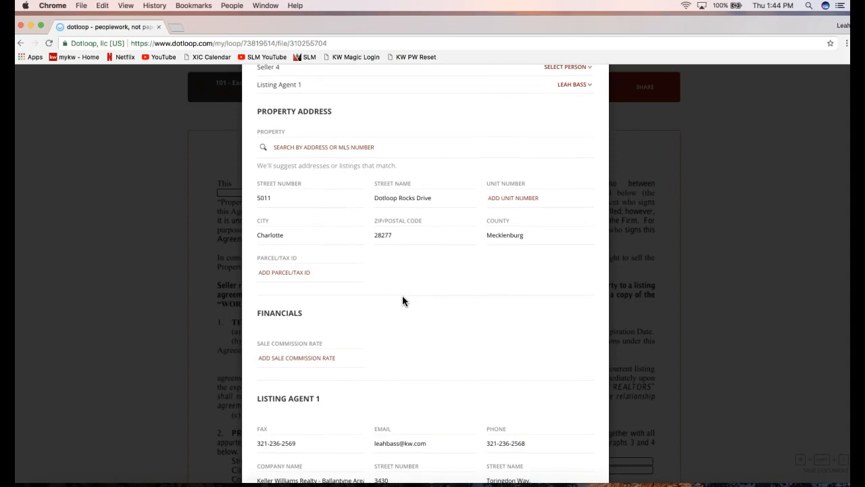
{"action": "scroll", "coordinate": [403, 301], "scroll_direction": "down", "scroll_amount": 5}
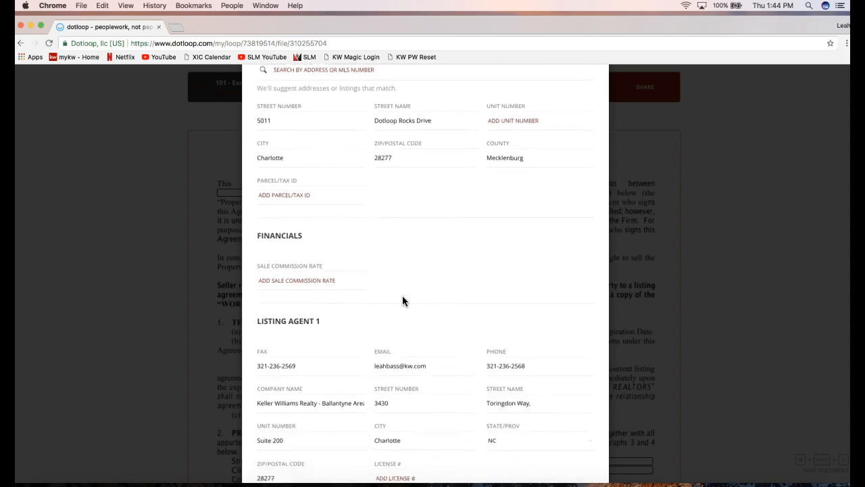
{"action": "scroll", "coordinate": [402, 300], "scroll_direction": "down", "scroll_amount": 8}
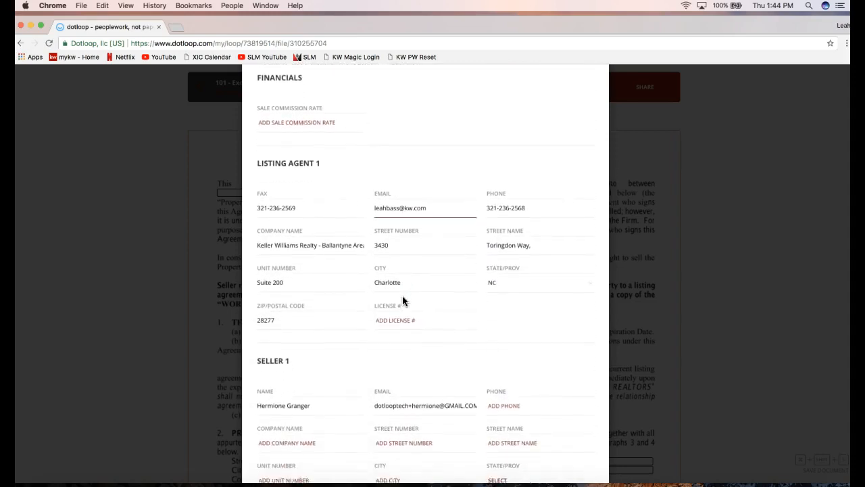
{"action": "scroll", "coordinate": [403, 301], "scroll_direction": "down", "scroll_amount": 7}
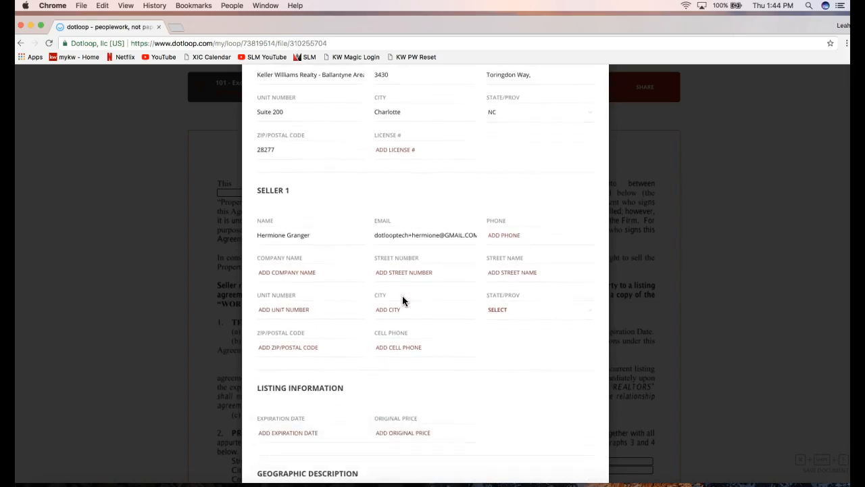
{"action": "scroll", "coordinate": [402, 301], "scroll_direction": "down", "scroll_amount": 9}
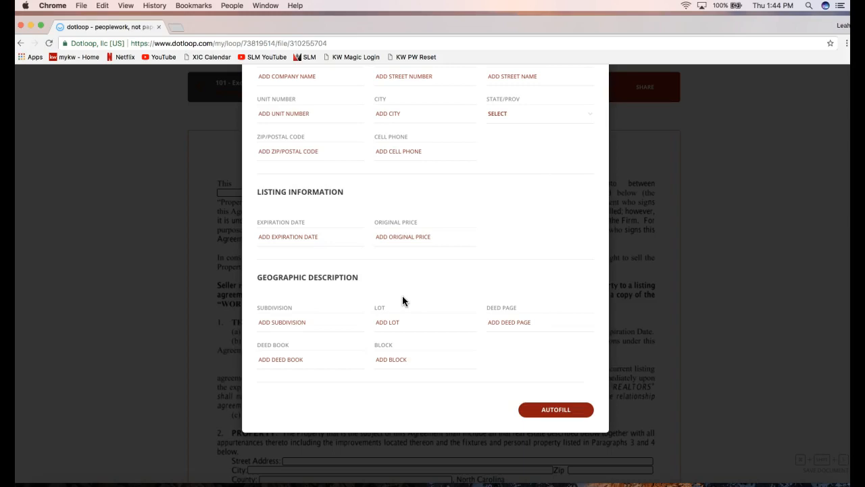
{"action": "left_click", "coordinate": [548, 417]}
{"action": "left_click", "coordinate": [549, 414]}
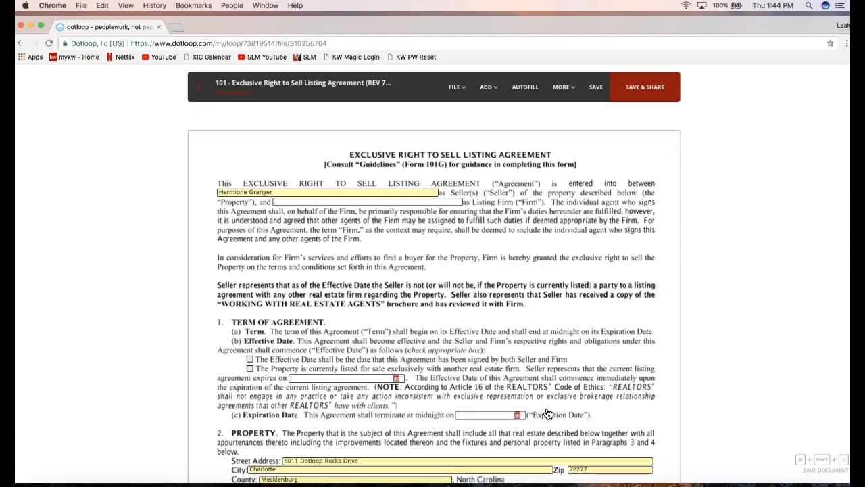
Review the autofilled seller, listing firm and property fields on the first page of the listing agreement.
{"action": "left_click", "coordinate": [583, 288]}
{"action": "scroll", "coordinate": [564, 249], "scroll_direction": "down", "scroll_amount": 1}
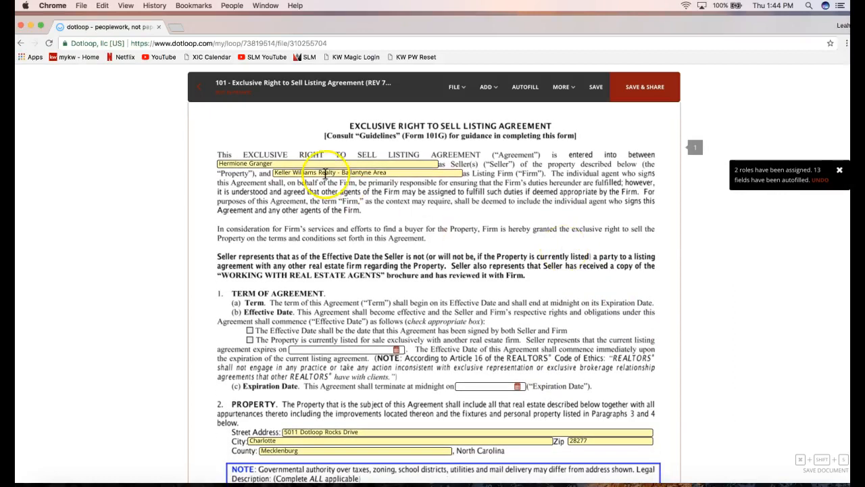
{"action": "scroll", "coordinate": [338, 276], "scroll_direction": "down", "scroll_amount": 2}
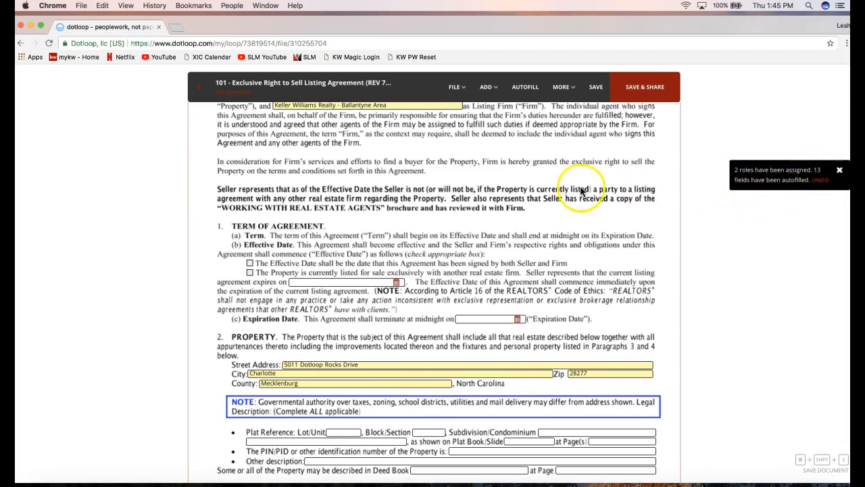
{"action": "scroll", "coordinate": [559, 187], "scroll_direction": "up", "scroll_amount": 1}
{"action": "scroll", "coordinate": [560, 187], "scroll_direction": "up", "scroll_amount": 1}
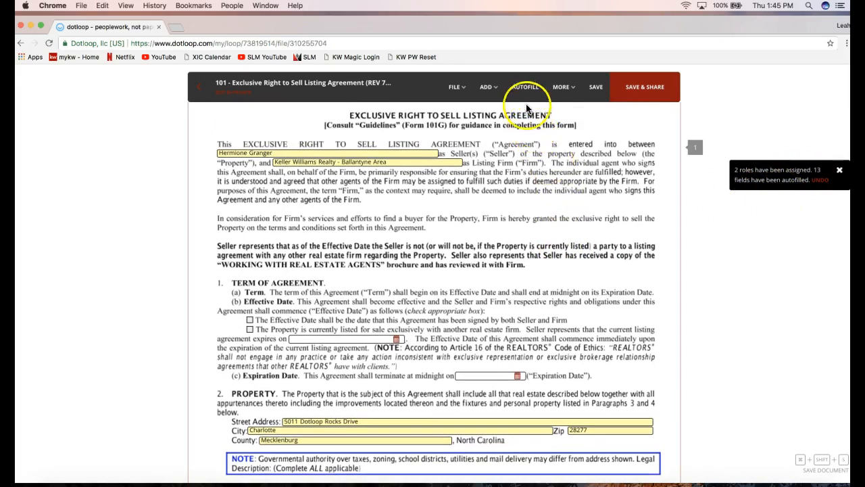
{"action": "left_click", "coordinate": [525, 93]}
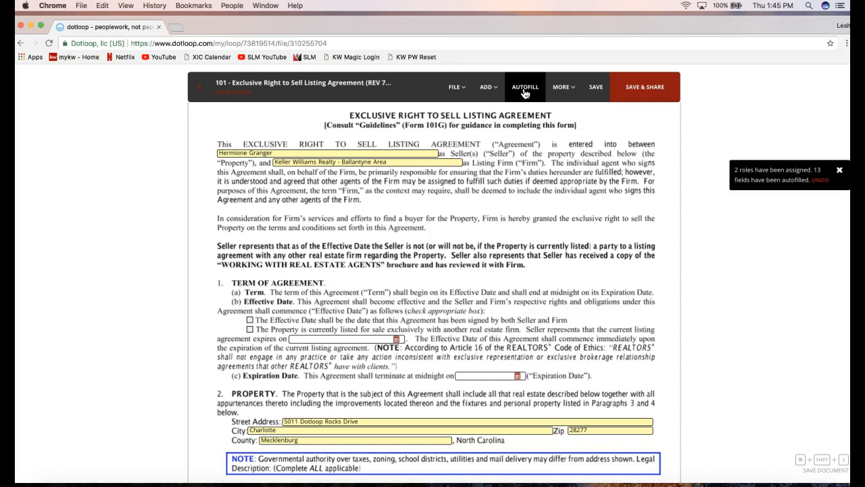
{"action": "scroll", "coordinate": [508, 192], "scroll_direction": "down", "scroll_amount": 2}
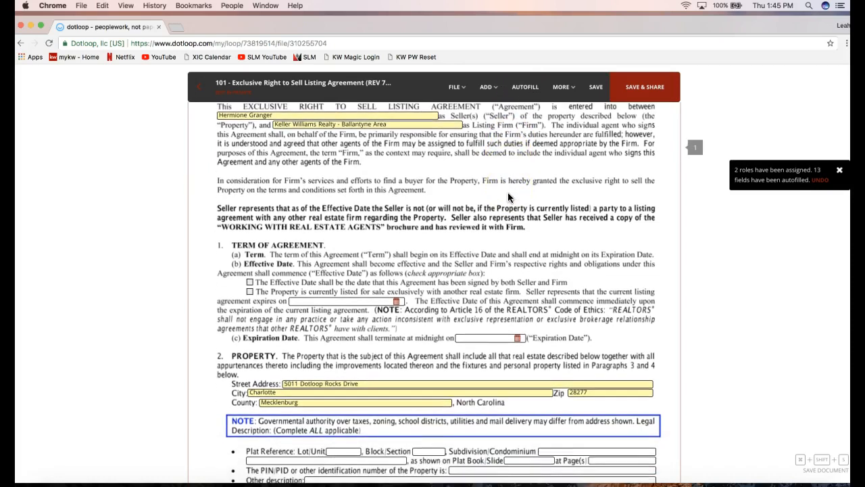
{"action": "scroll", "coordinate": [508, 192], "scroll_direction": "down", "scroll_amount": 3}
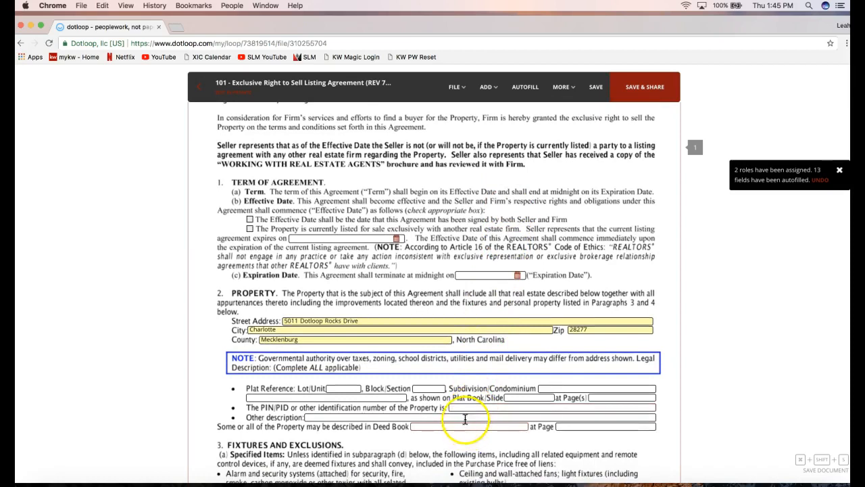
{"action": "scroll", "coordinate": [464, 421], "scroll_direction": "down", "scroll_amount": 2}
{"action": "scroll", "coordinate": [463, 420], "scroll_direction": "up", "scroll_amount": 10}
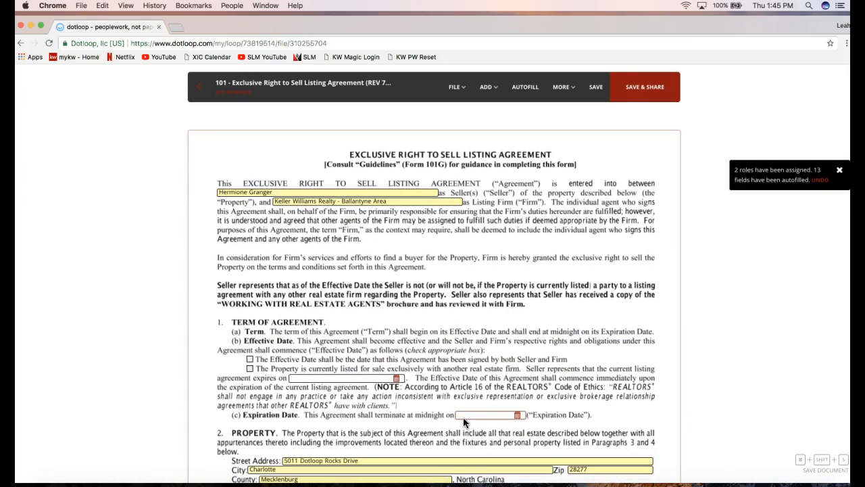
{"action": "left_click", "coordinate": [654, 99]}
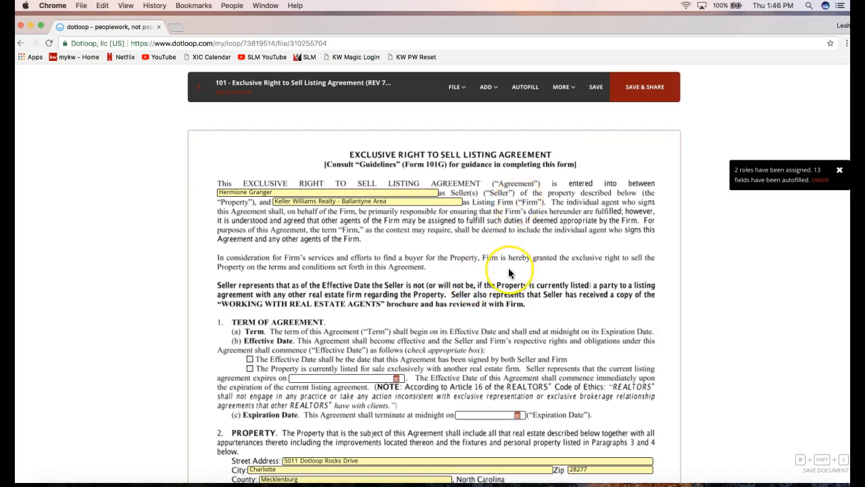
{"action": "scroll", "coordinate": [511, 272], "scroll_direction": "down", "scroll_amount": 2}
{"action": "scroll", "coordinate": [509, 267], "scroll_direction": "up", "scroll_amount": 2}
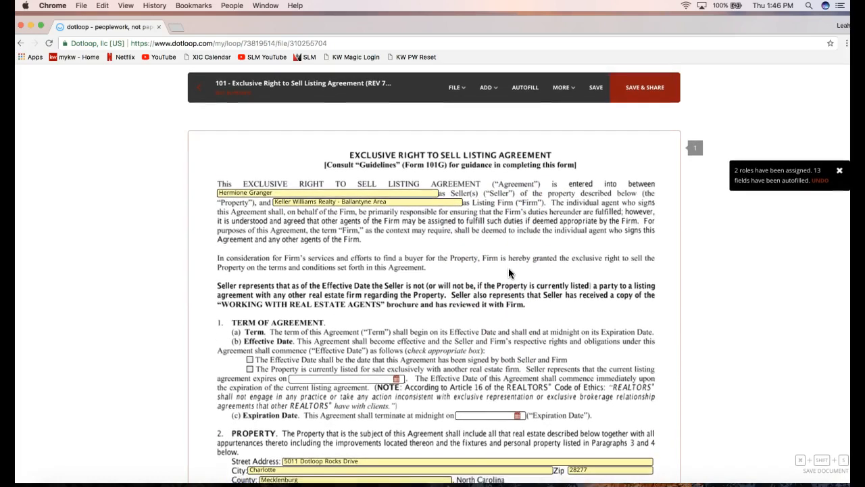
Start hosting an in-person signing, saving the agreement's pending changes, and close the signer selection without continuing.
{"action": "left_click", "coordinate": [562, 88]}
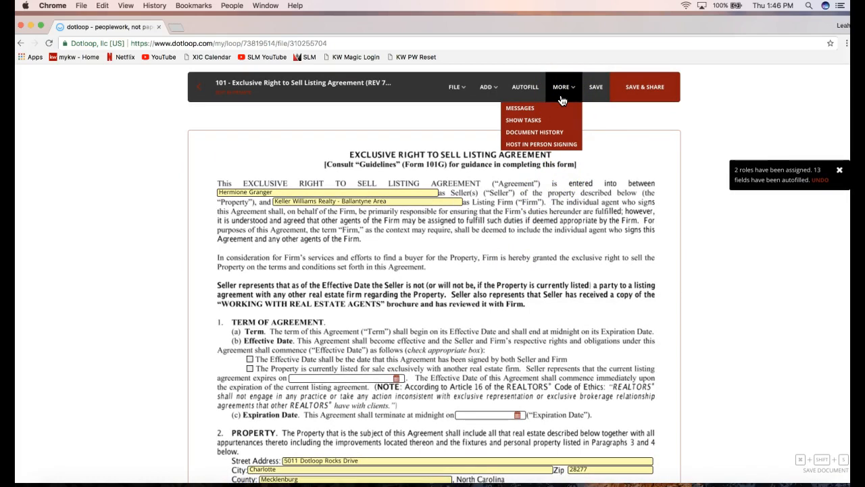
{"action": "left_click", "coordinate": [563, 98]}
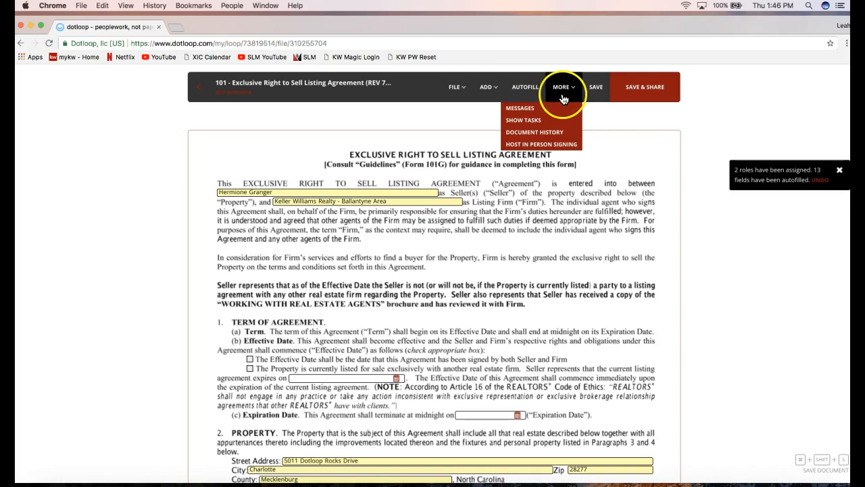
{"action": "left_click", "coordinate": [562, 149]}
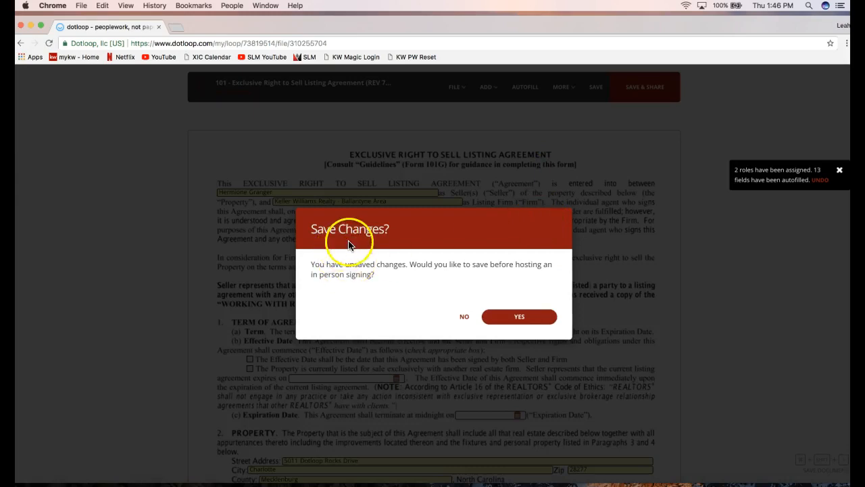
{"action": "left_click", "coordinate": [524, 320]}
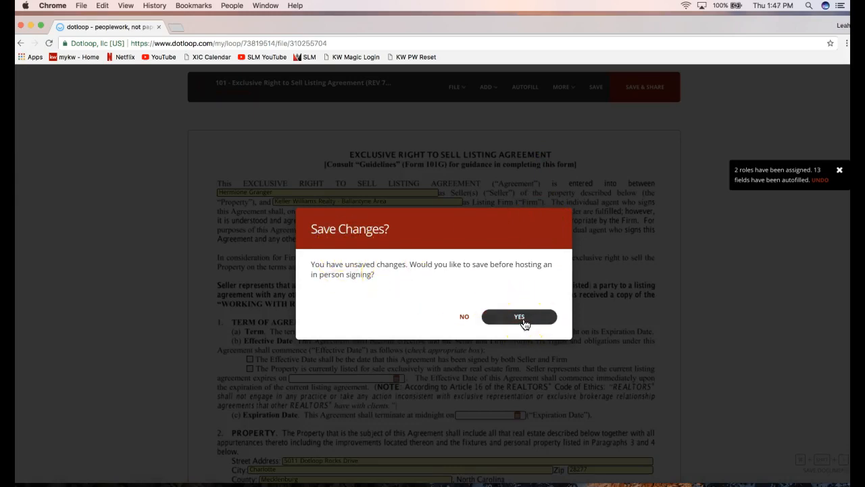
{"action": "left_click", "coordinate": [525, 321]}
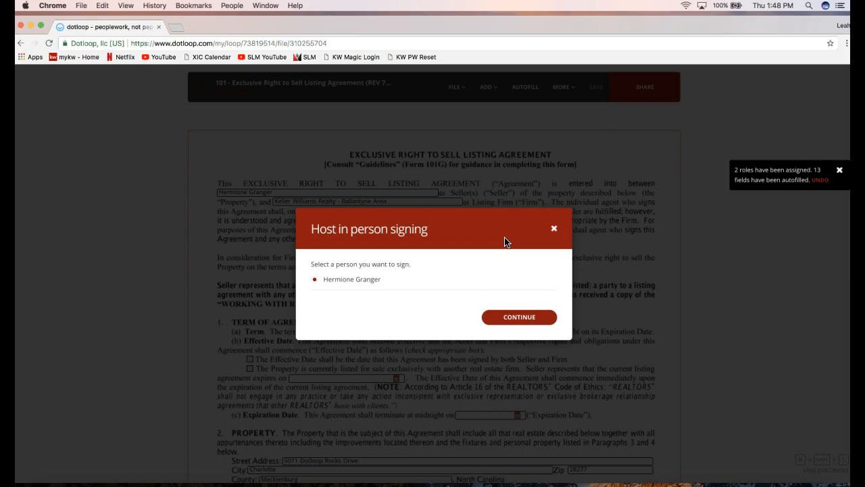
{"action": "left_click", "coordinate": [553, 230]}
{"action": "left_click", "coordinate": [553, 230]}
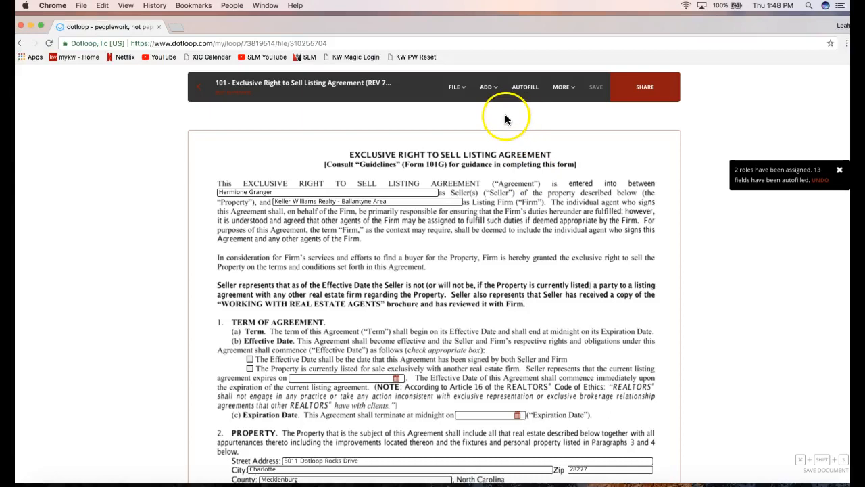
Add an initials field just above the second seller initials box in the footer of page 1.
{"action": "left_click", "coordinate": [487, 89]}
{"action": "scroll", "coordinate": [500, 242], "scroll_direction": "down", "scroll_amount": 5}
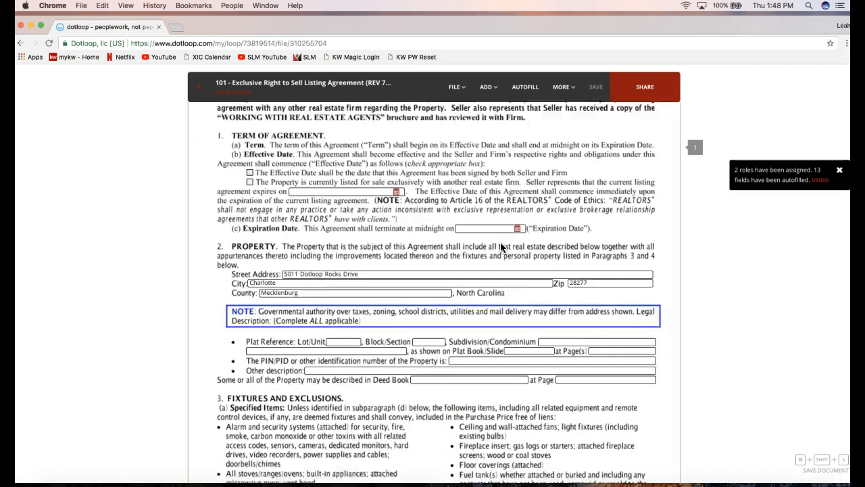
{"action": "scroll", "coordinate": [501, 247], "scroll_direction": "down", "scroll_amount": 3}
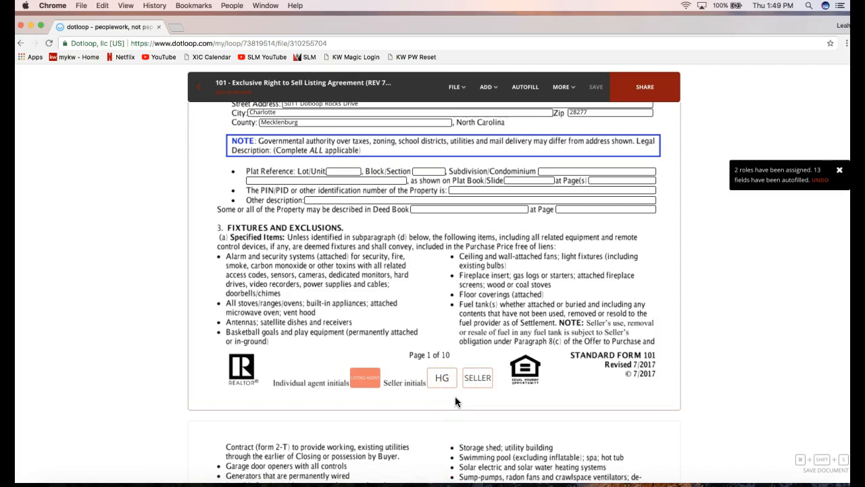
{"action": "left_click", "coordinate": [488, 88]}
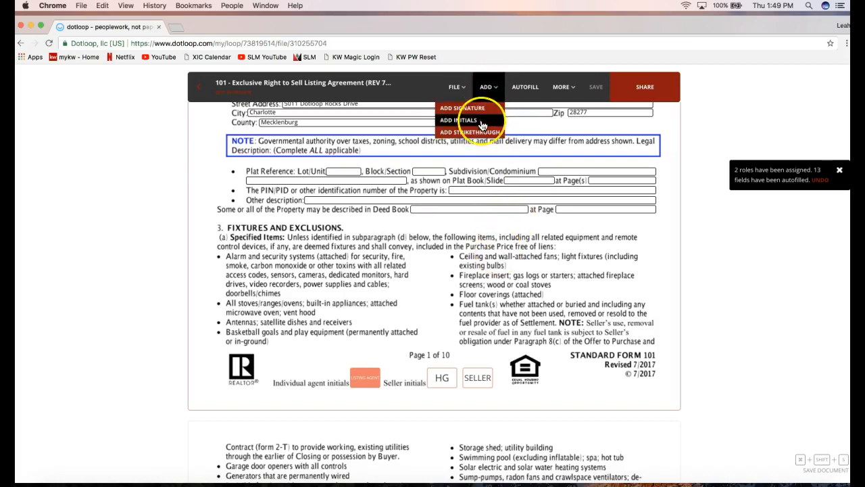
{"action": "left_click_drag", "start_coordinate": [482, 125], "coordinate": [484, 365]}
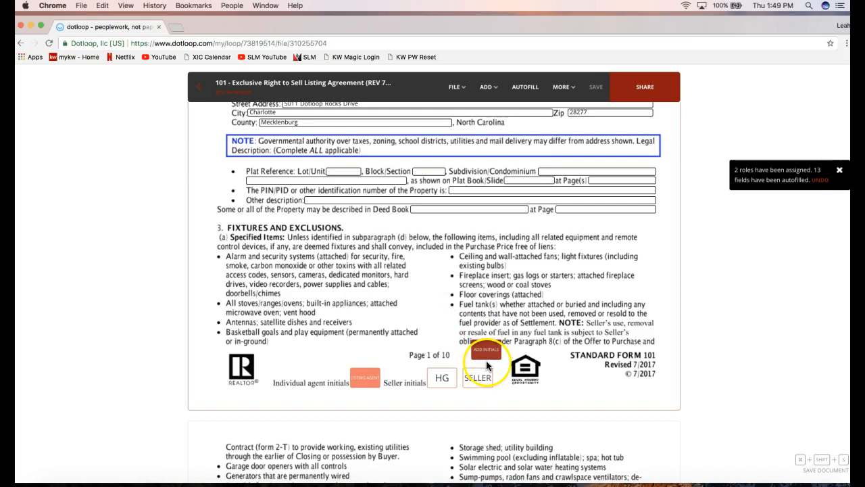
{"action": "left_click", "coordinate": [495, 364]}
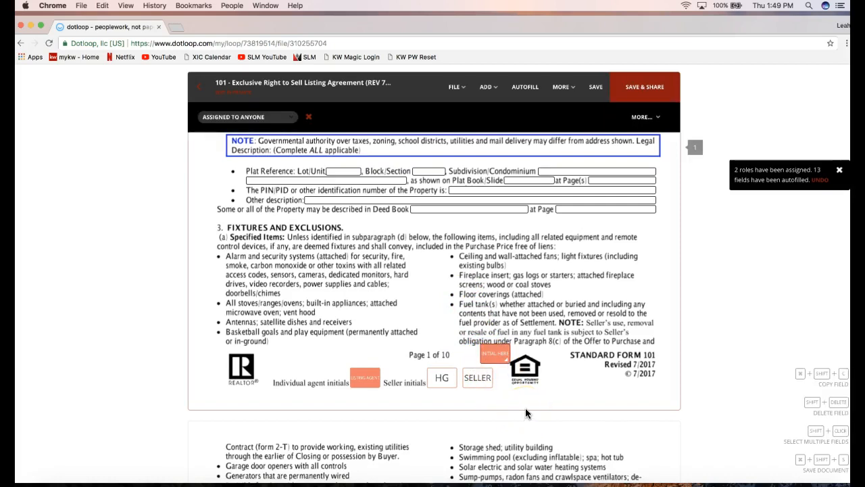
Check the signing and assignment choices for the new initials field without picking a person or role.
{"action": "left_click", "coordinate": [490, 93]}
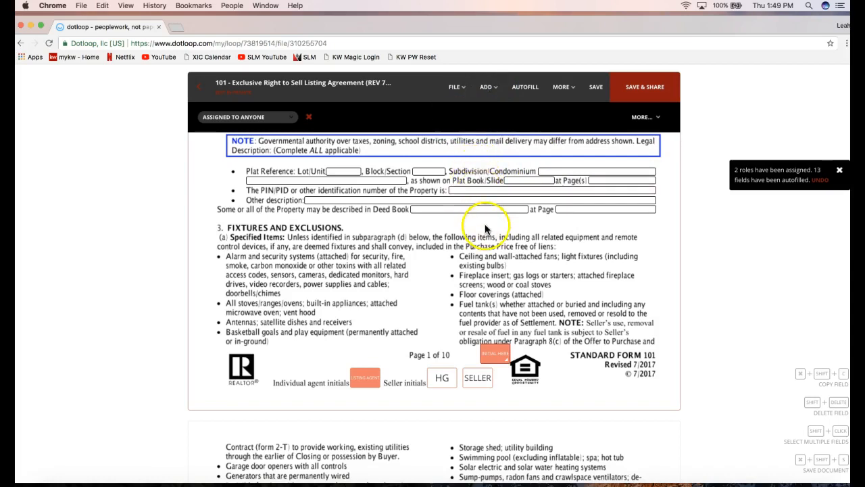
{"action": "left_click", "coordinate": [497, 354]}
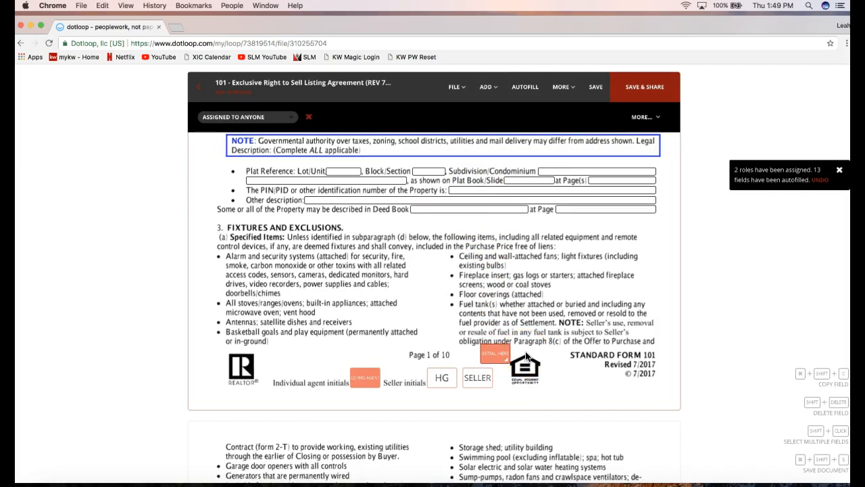
{"action": "left_click", "coordinate": [495, 354]}
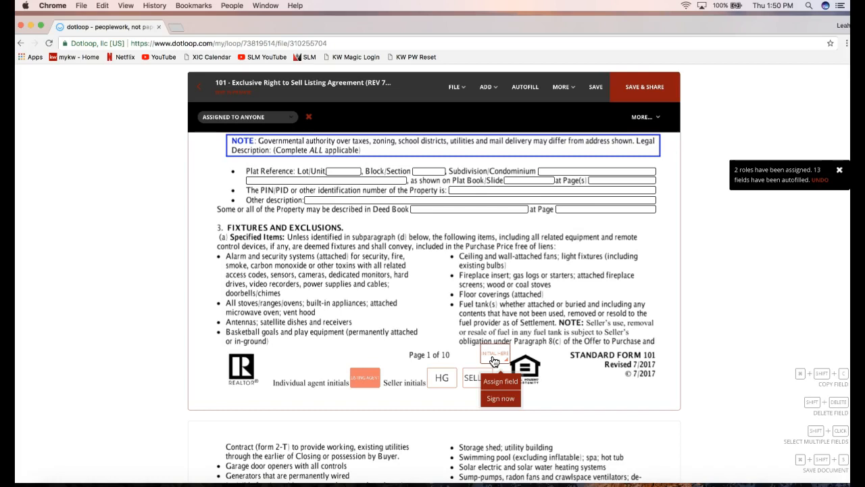
{"action": "left_click", "coordinate": [501, 383]}
{"action": "left_click", "coordinate": [496, 358]}
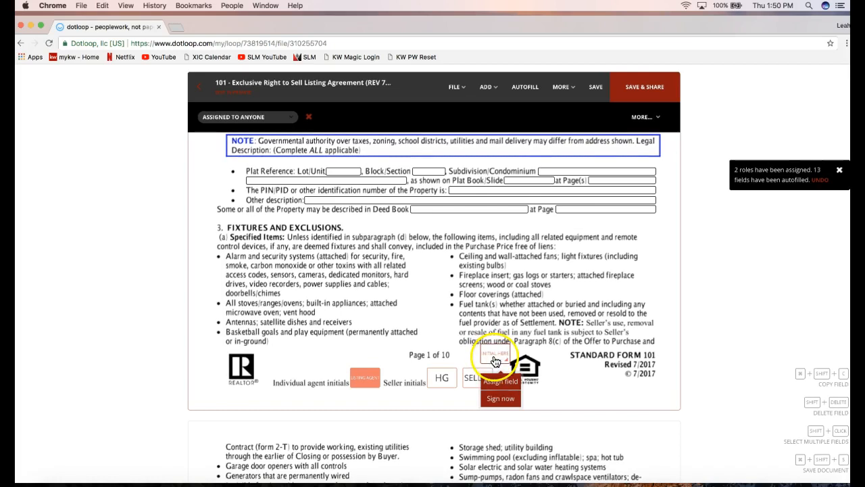
{"action": "left_click", "coordinate": [557, 360]}
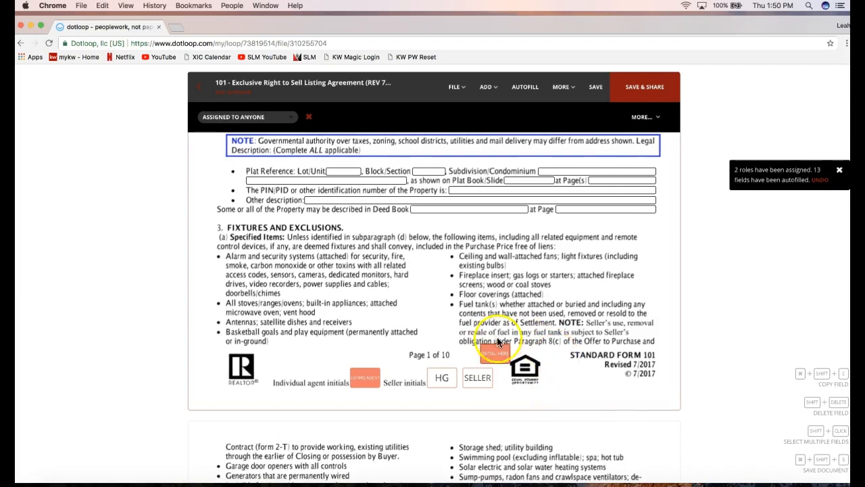
{"action": "left_click", "coordinate": [497, 358]}
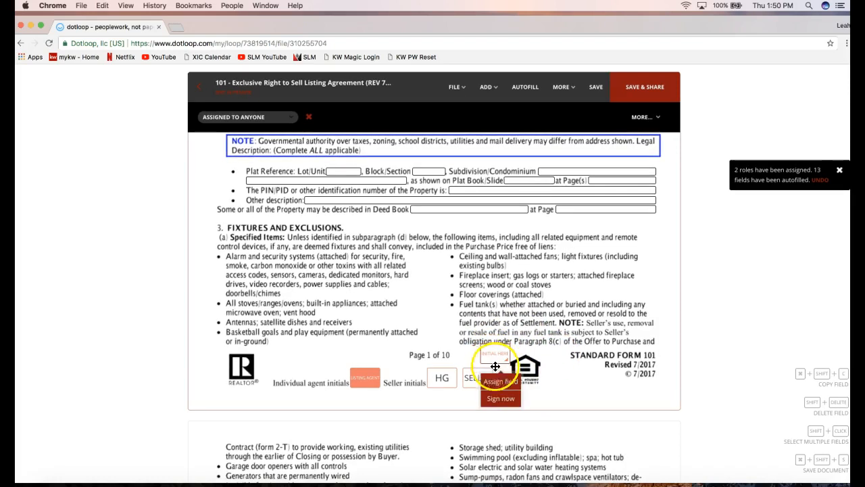
{"action": "left_click", "coordinate": [498, 381]}
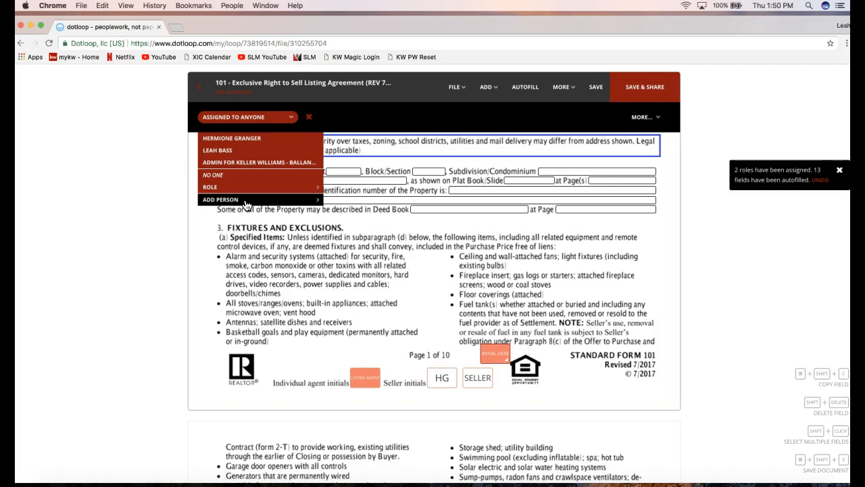
{"action": "left_click", "coordinate": [487, 354]}
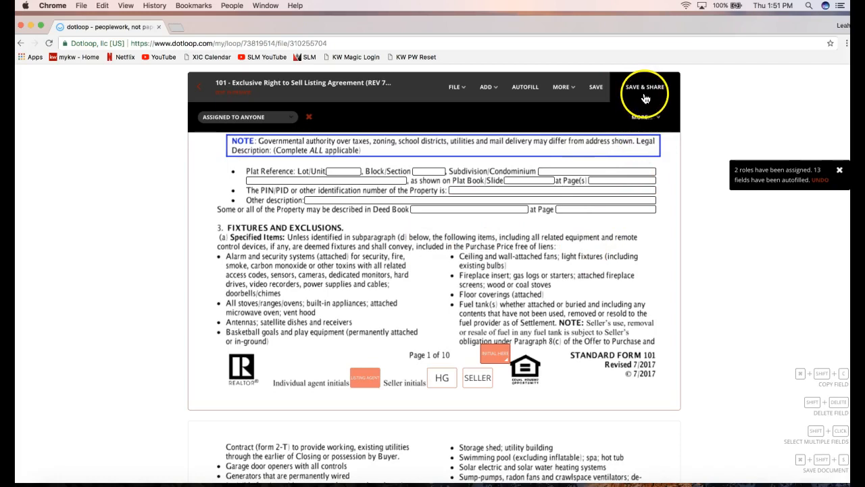
Save the listing agreement and return to the 5011 Dotloop Rocks Drive loop.
{"action": "left_click", "coordinate": [602, 94]}
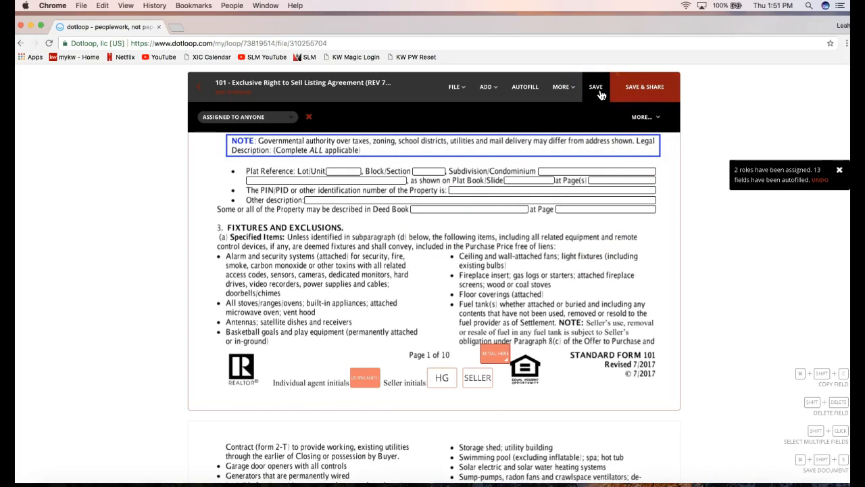
{"action": "left_click", "coordinate": [601, 94]}
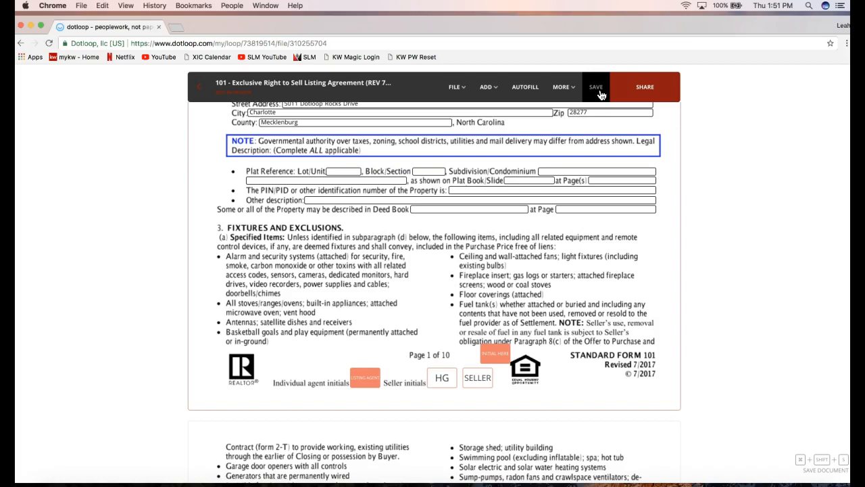
{"action": "left_click", "coordinate": [200, 91]}
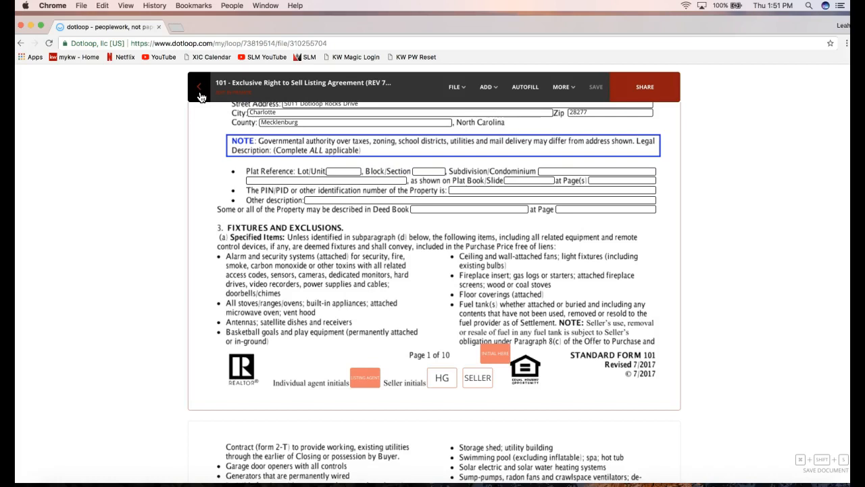
{"action": "left_click", "coordinate": [201, 97]}
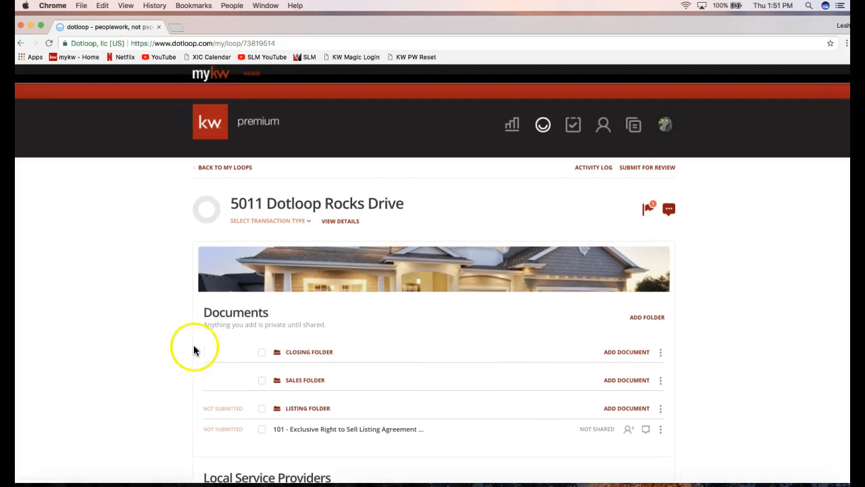
Open the options for adding a document to the Listing Folder.
{"action": "scroll", "coordinate": [198, 342], "scroll_direction": "down", "scroll_amount": 3}
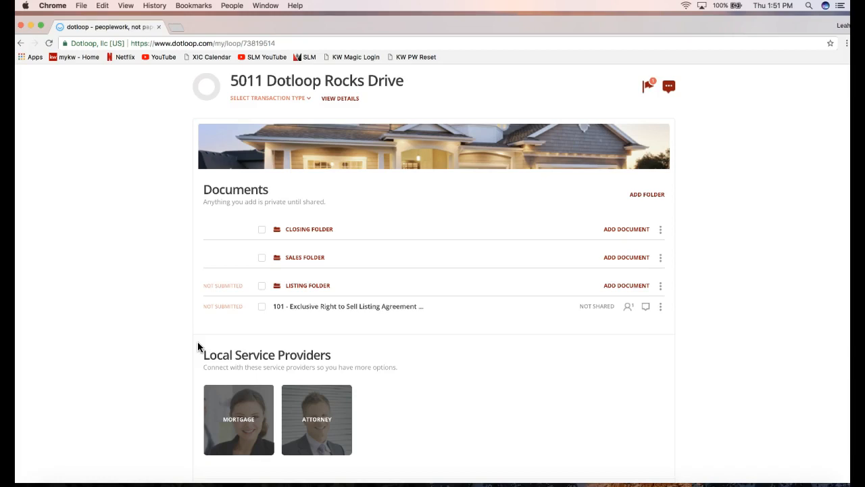
{"action": "left_click", "coordinate": [615, 285]}
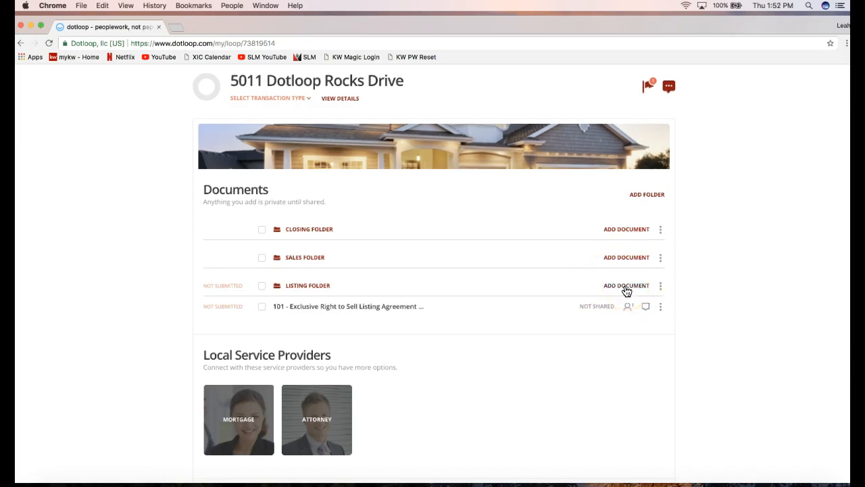
{"action": "left_click", "coordinate": [627, 289]}
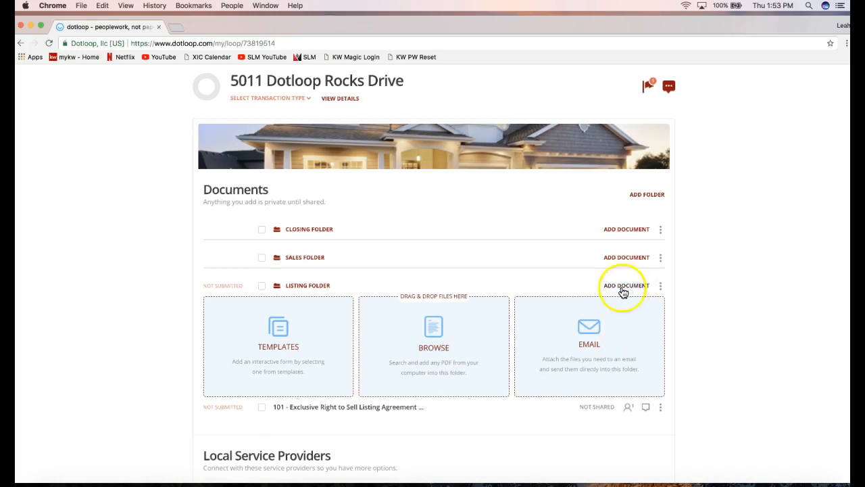
Upload the 140 - Residential Property PDF from the computer's Downloads folder into the Listing Folder.
{"action": "left_click", "coordinate": [438, 365]}
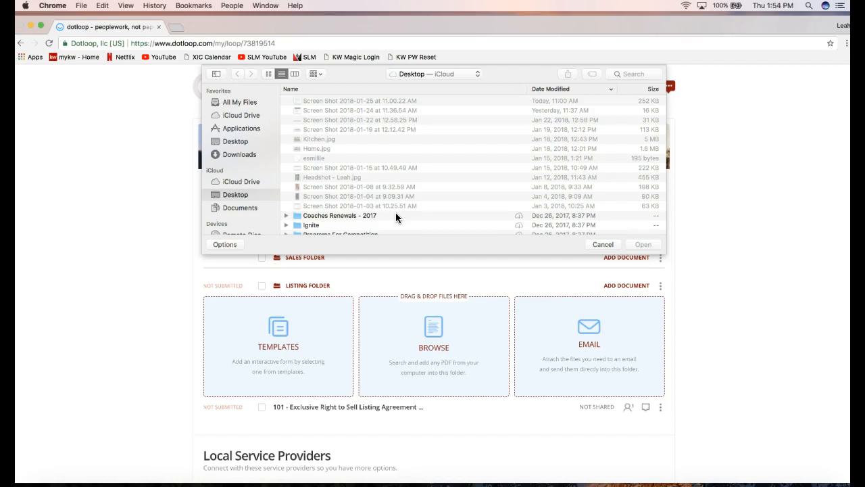
{"action": "left_click", "coordinate": [237, 157]}
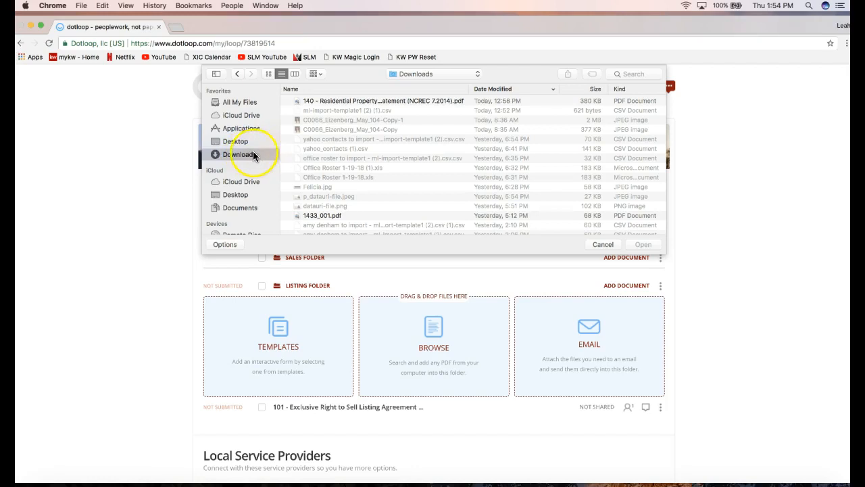
{"action": "double_click", "coordinate": [333, 102]}
{"action": "scroll", "coordinate": [394, 383], "scroll_direction": "down", "scroll_amount": 5}
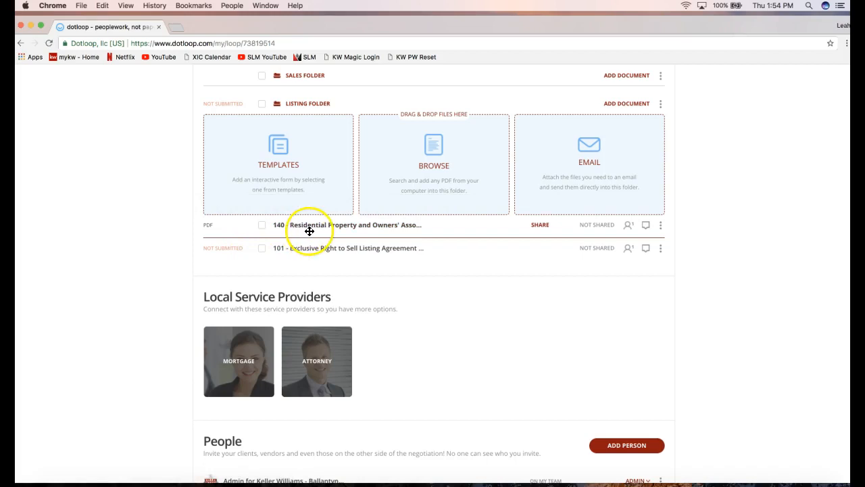
{"action": "left_click", "coordinate": [195, 229]}
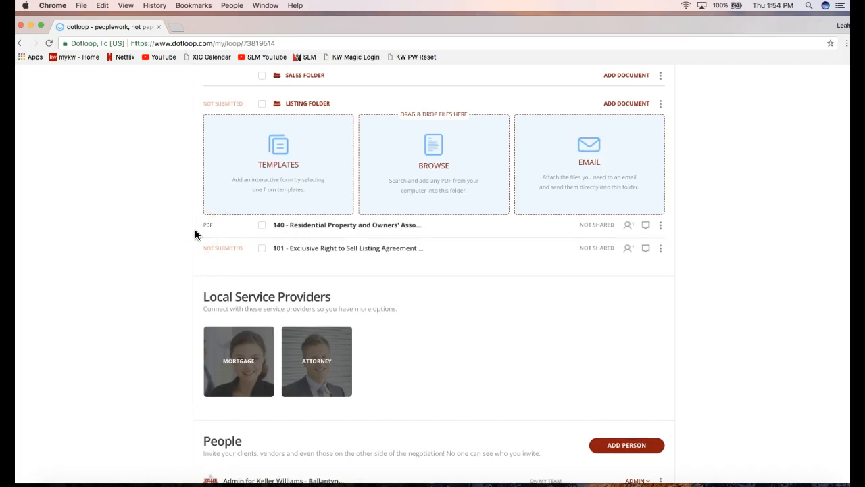
{"action": "mouse_move", "coordinate": [194, 230]}
{"action": "left_mouse_down"}
{"action": "mouse_move", "coordinate": [300, 242]}
{"action": "mouse_move", "coordinate": [181, 231]}
{"action": "left_mouse_up"}
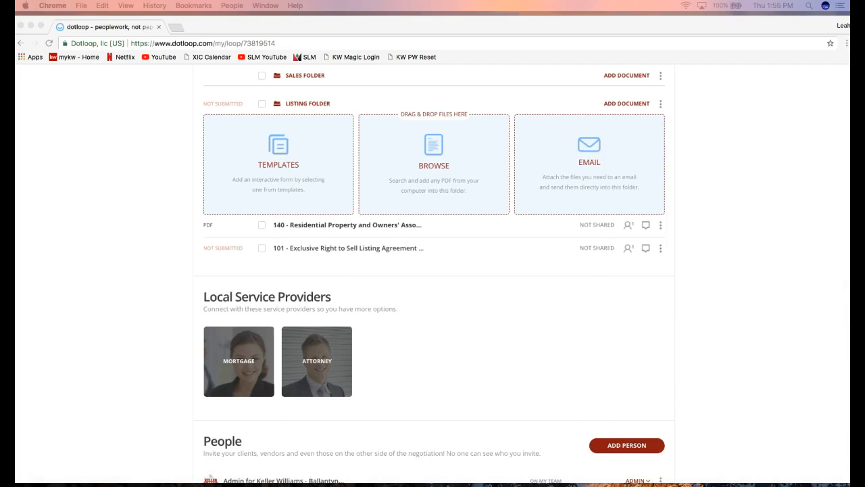
Add the Emailed 2-T - Offer to Purchase and Contract PDF from the computer to the Listing Folder.
{"action": "left_click_drag", "start_coordinate": [864, 301], "coordinate": [615, 183]}
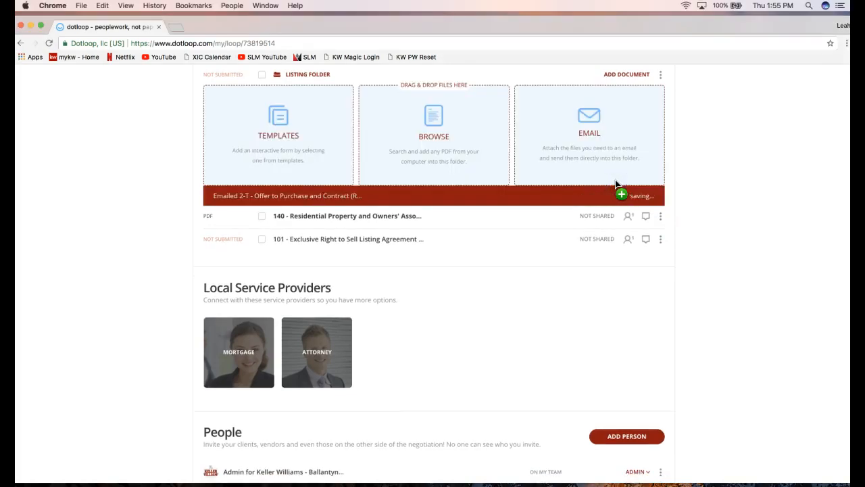
{"action": "left_click", "coordinate": [121, 385]}
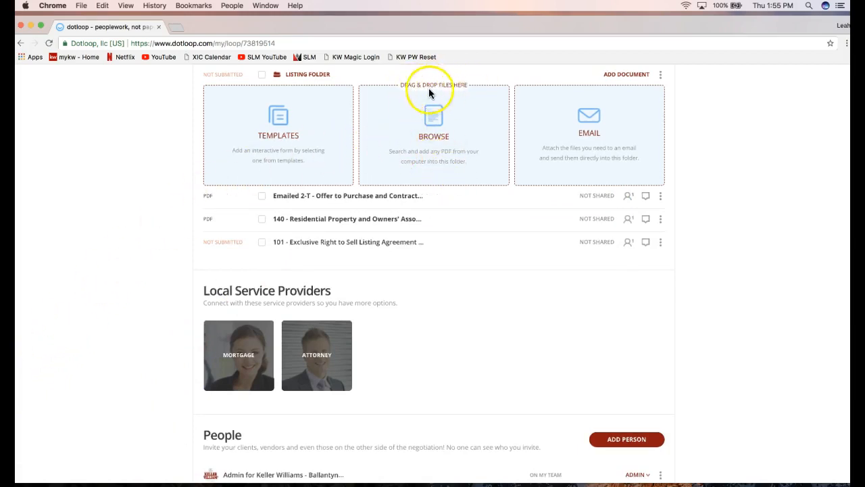
Open the Emailed 2-T - Offer to Purchase and Contract document from the Listing Folder.
{"action": "scroll", "coordinate": [737, 260], "scroll_direction": "up", "scroll_amount": 2}
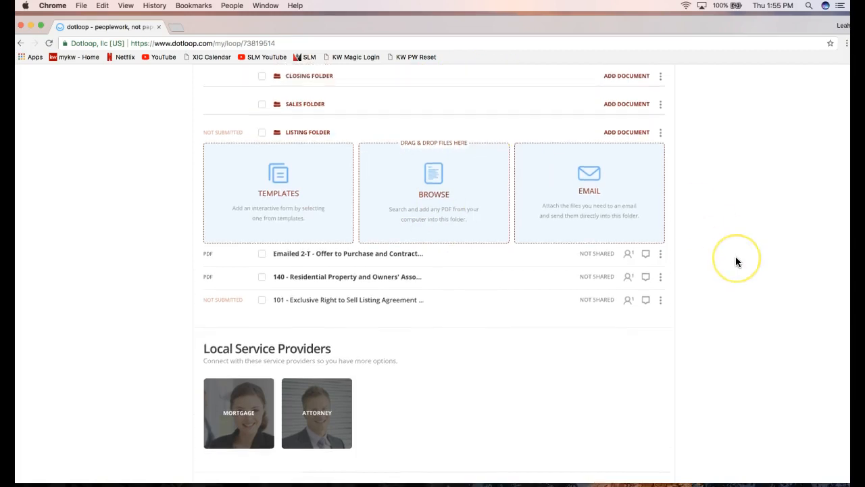
{"action": "scroll", "coordinate": [737, 261], "scroll_direction": "up", "scroll_amount": 1}
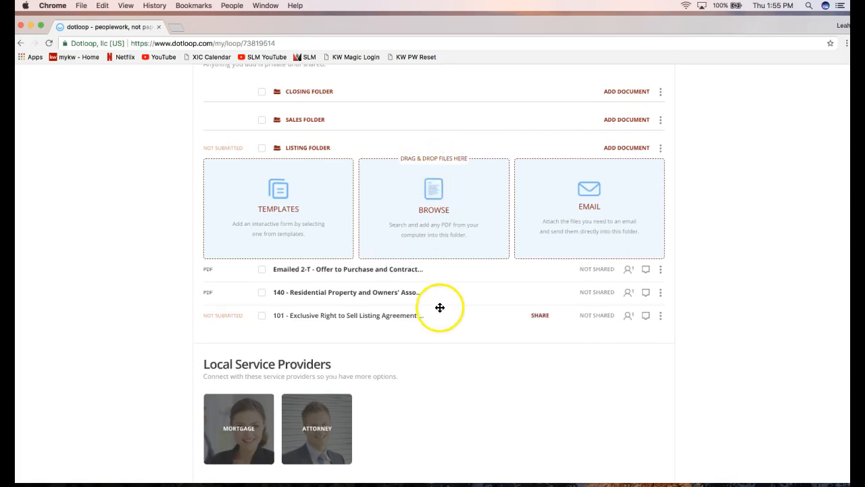
{"action": "left_click", "coordinate": [660, 270]}
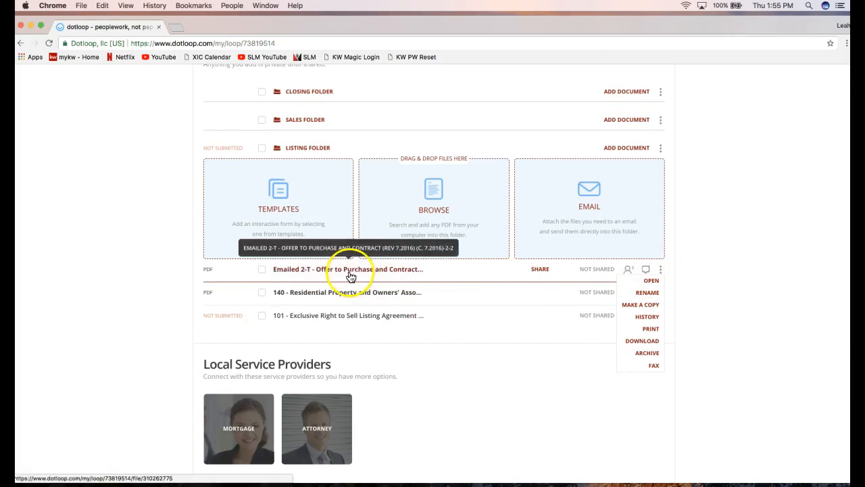
{"action": "left_click", "coordinate": [297, 272]}
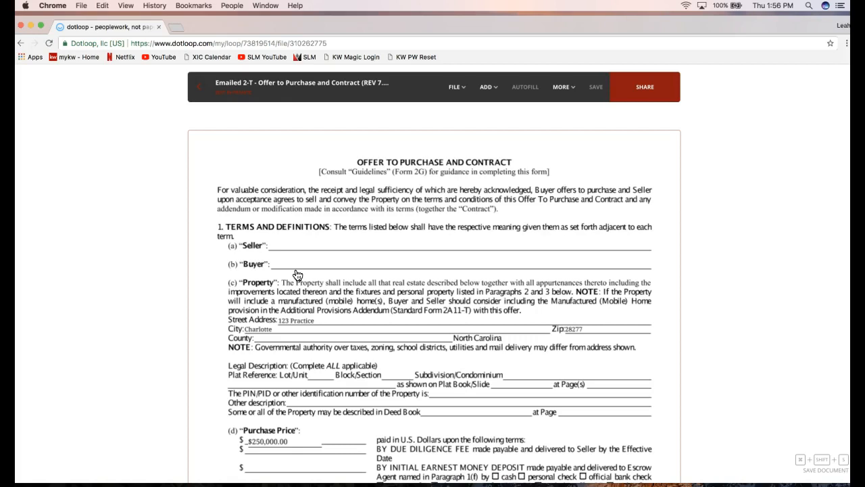
Review the types of fields that can be added to the offer contract.
{"action": "left_click", "coordinate": [300, 246]}
{"action": "left_click", "coordinate": [488, 98]}
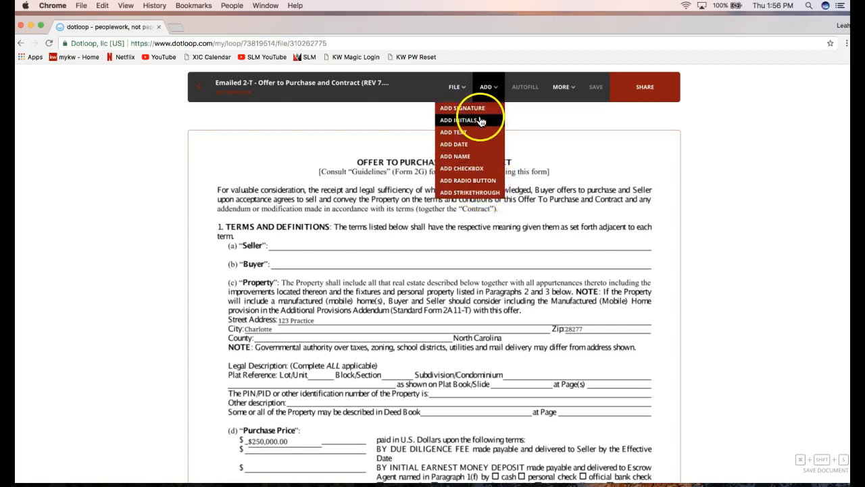
{"action": "left_click", "coordinate": [483, 189]}
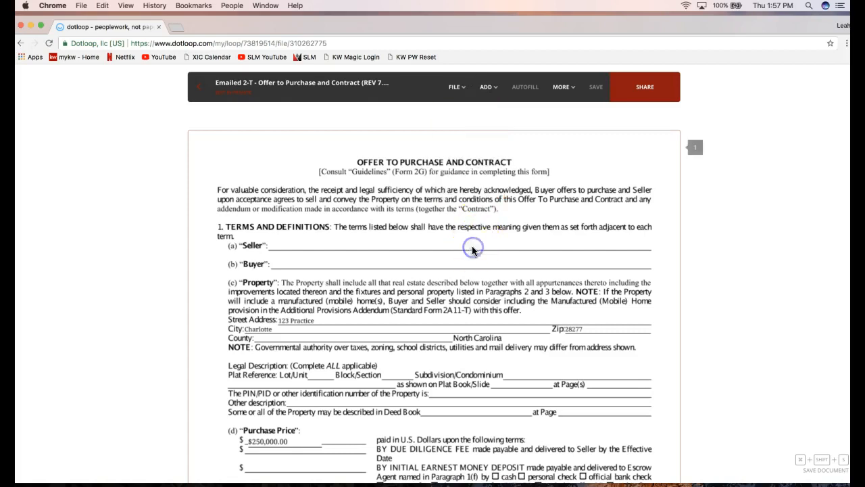
Add a strikethrough over the $250,000.00 purchase price in paragraph 1(d) of the offer contract.
{"action": "scroll", "coordinate": [473, 248], "scroll_direction": "down", "scroll_amount": 2}
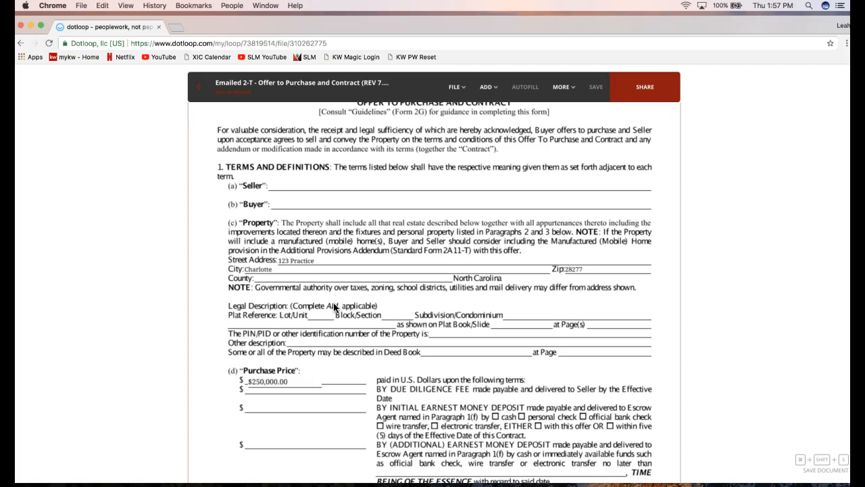
{"action": "scroll", "coordinate": [302, 271], "scroll_direction": "down", "scroll_amount": 1}
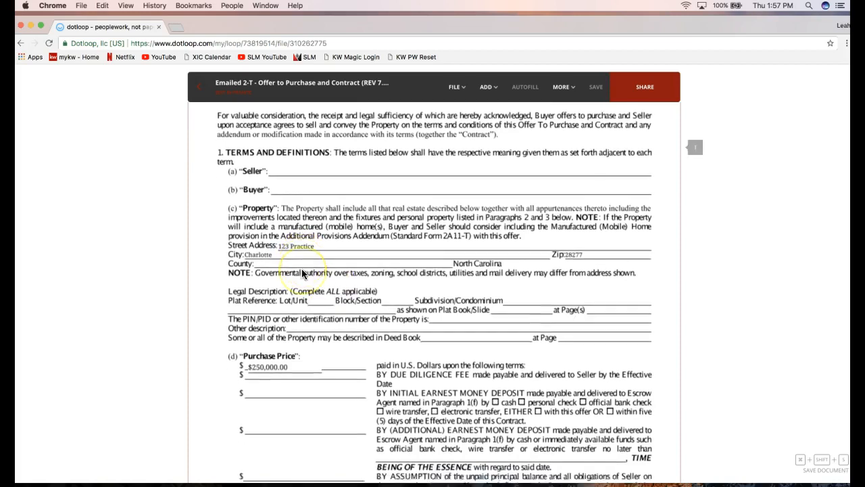
{"action": "scroll", "coordinate": [303, 273], "scroll_direction": "down", "scroll_amount": 3}
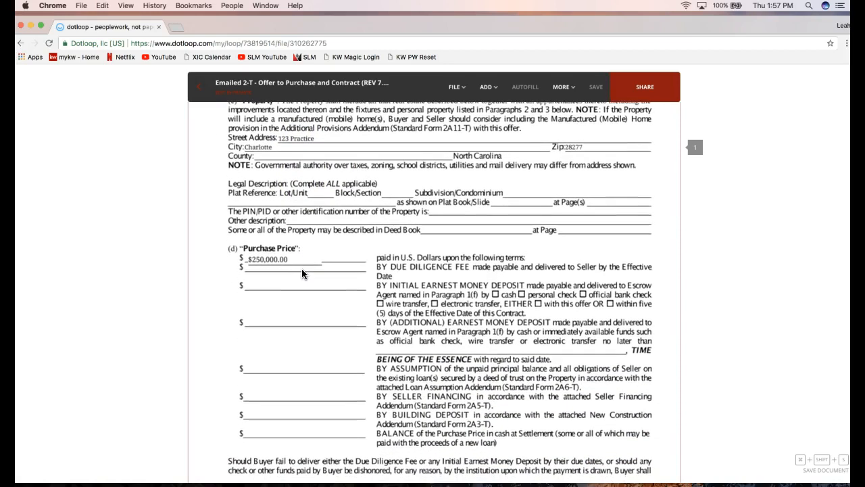
{"action": "scroll", "coordinate": [302, 273], "scroll_direction": "down", "scroll_amount": 1}
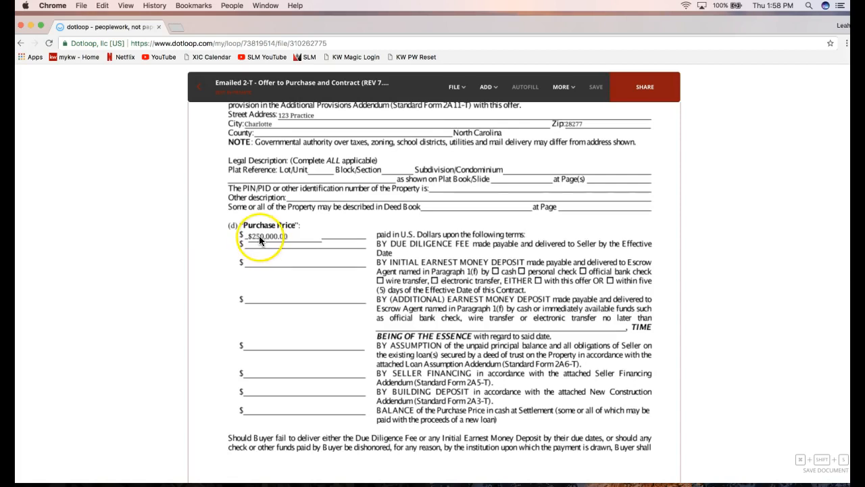
{"action": "left_click", "coordinate": [486, 88]}
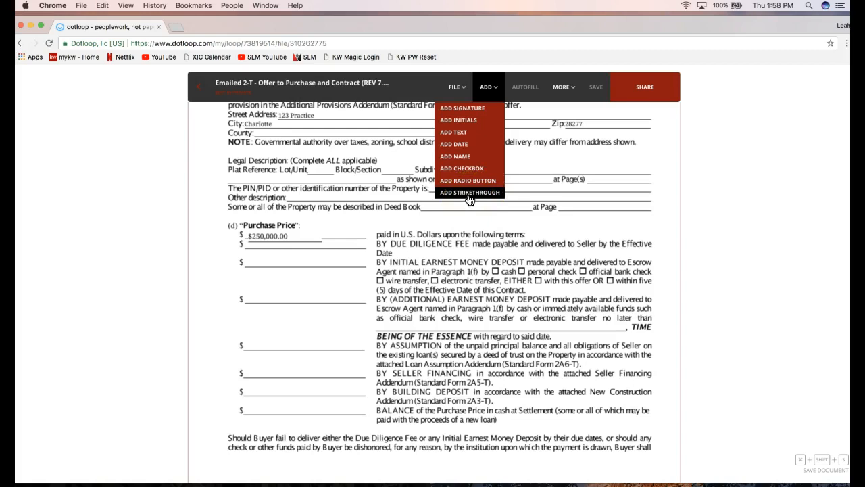
{"action": "left_click_drag", "start_coordinate": [470, 196], "coordinate": [271, 258]}
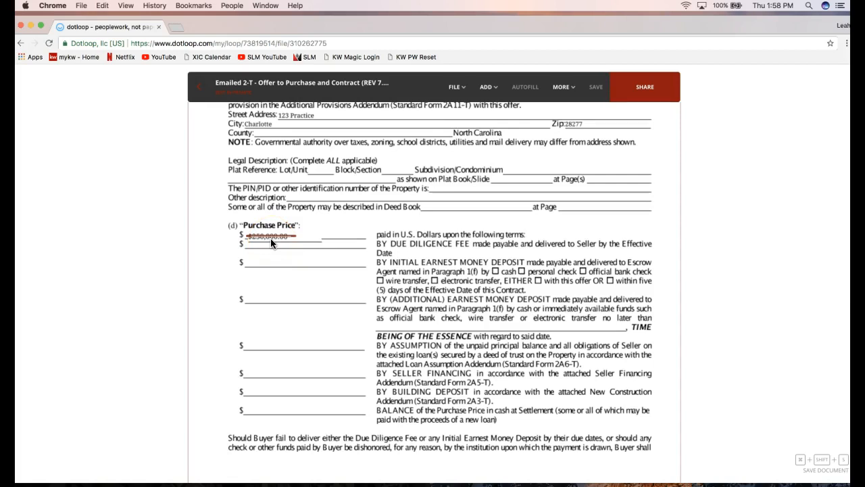
{"action": "left_click", "coordinate": [270, 238]}
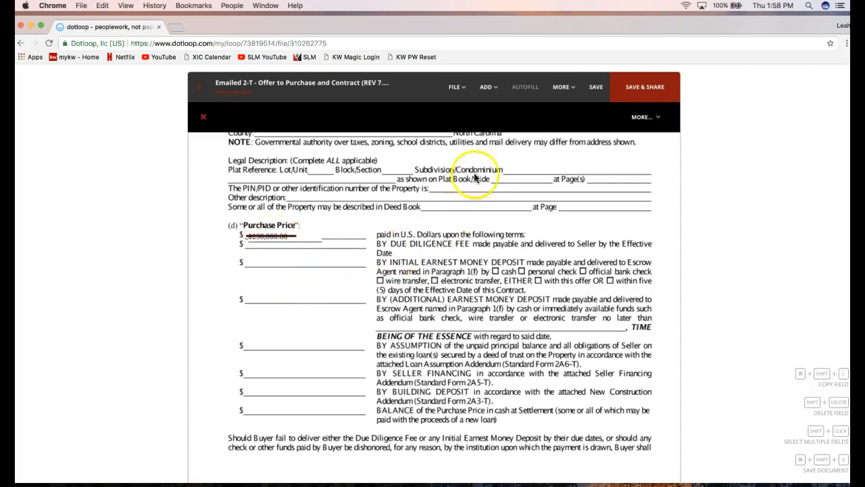
Add a text field beside the struck-out purchase price and enter $245,000.00 in it.
{"action": "left_click", "coordinate": [488, 89]}
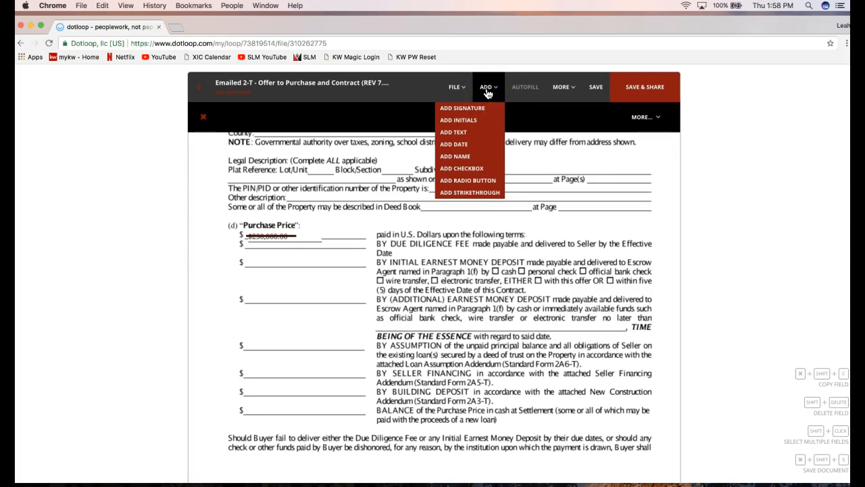
{"action": "left_click", "coordinate": [469, 133]}
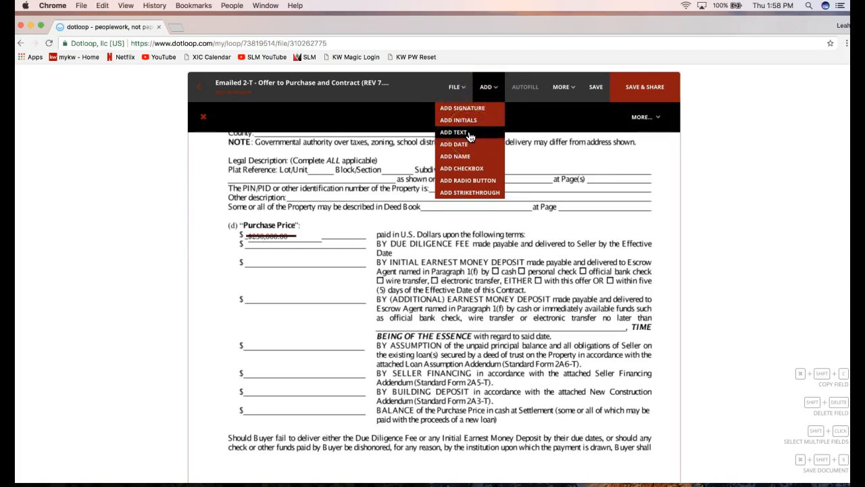
{"action": "left_click", "coordinate": [468, 134]}
{"action": "left_click", "coordinate": [465, 134]}
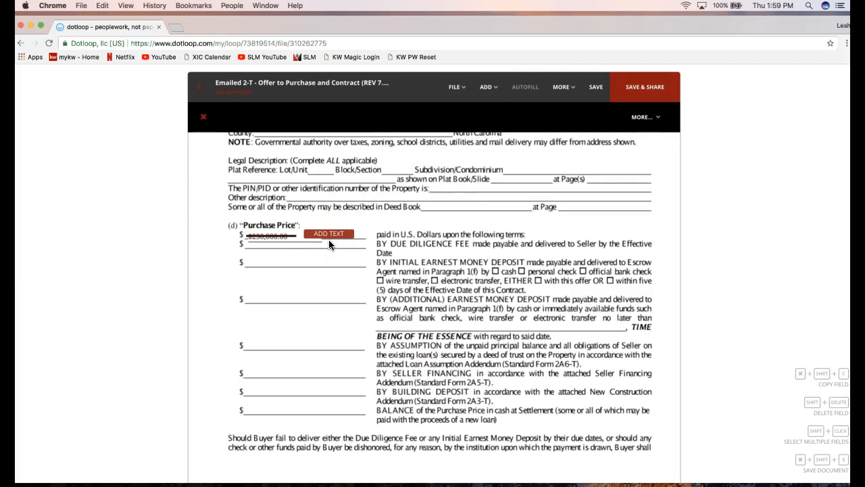
{"action": "left_click", "coordinate": [328, 239]}
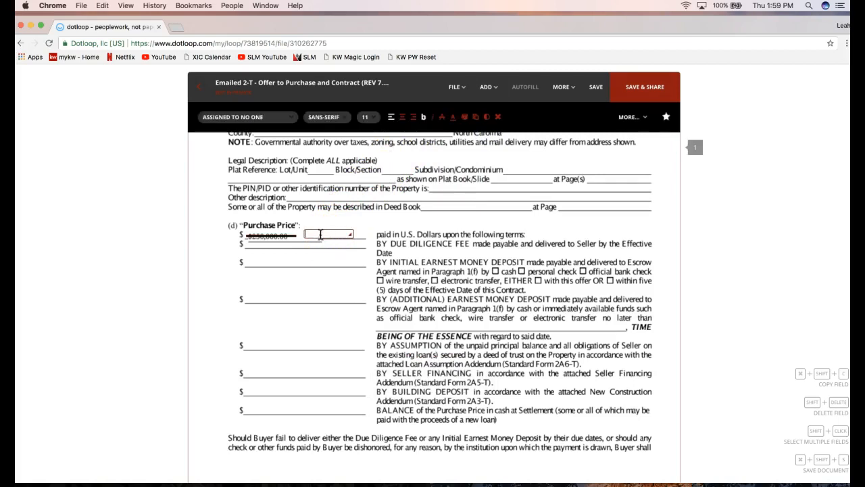
{"action": "type", "text": "$25"}
{"action": "key", "text": "BackSpace"}
{"action": "type", "text": "45,000.00"}
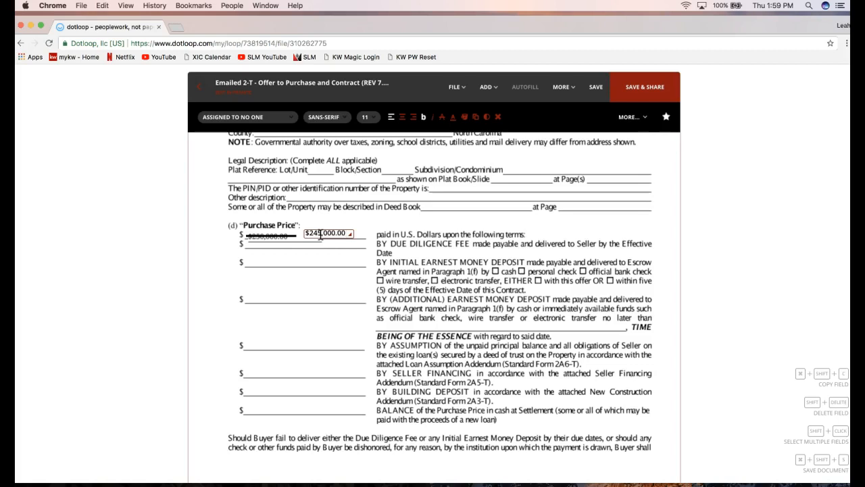
{"action": "left_click", "coordinate": [267, 242]}
Add an initials field in the page margin just before the revised purchase price line.
{"action": "left_click", "coordinate": [490, 98]}
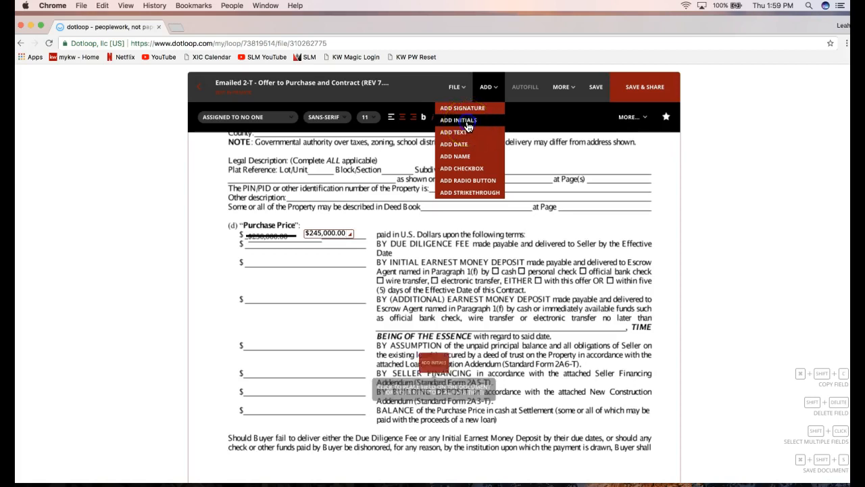
{"action": "left_click_drag", "start_coordinate": [468, 127], "coordinate": [216, 256]}
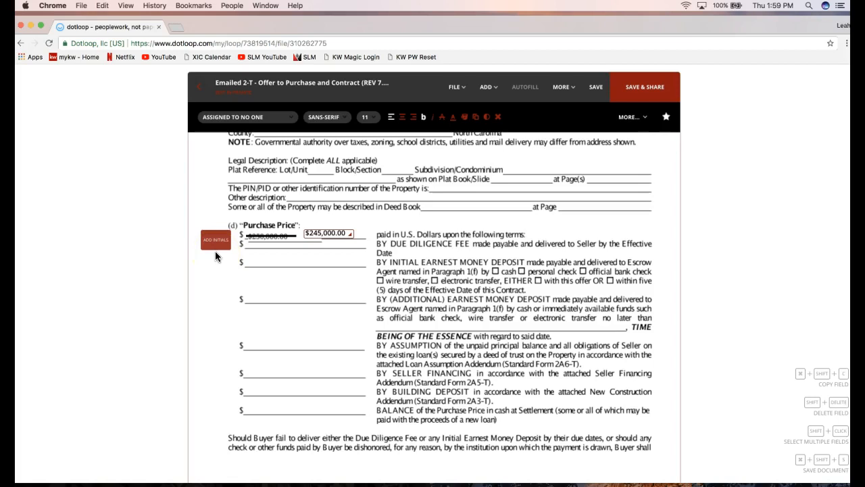
{"action": "left_click", "coordinate": [215, 251]}
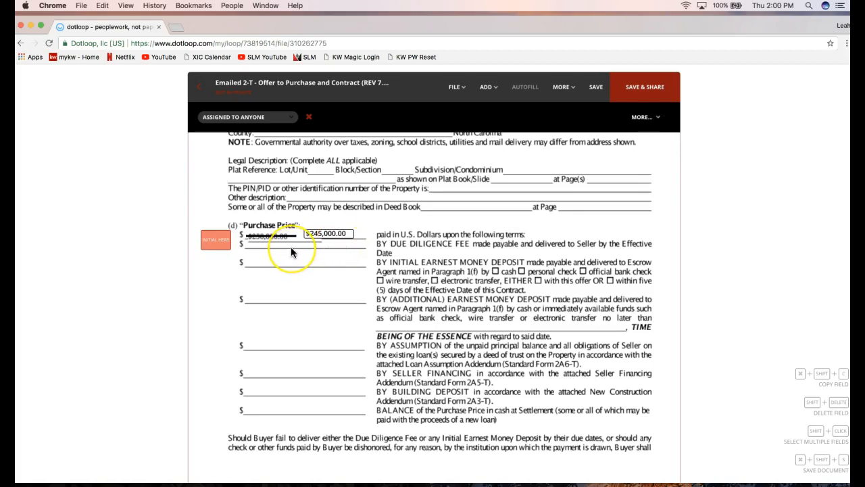
Assign the new initials field to the first person in the assignment list, then deselect the field.
{"action": "left_click", "coordinate": [223, 244]}
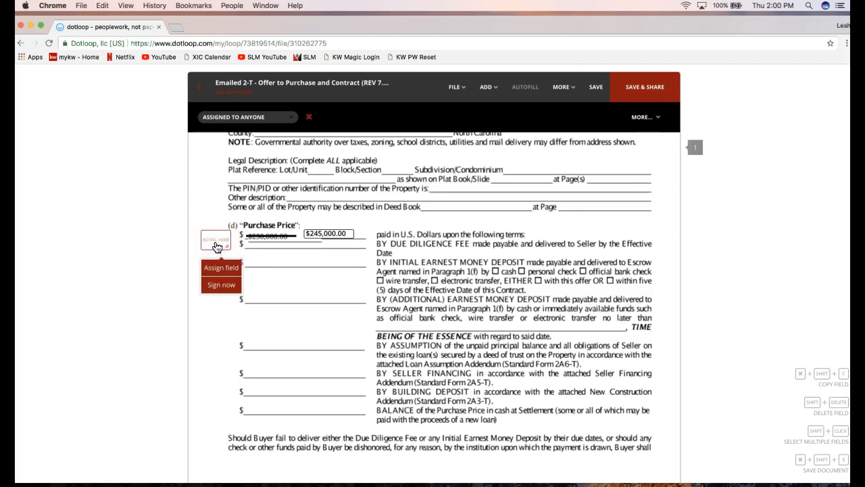
{"action": "left_click", "coordinate": [220, 272]}
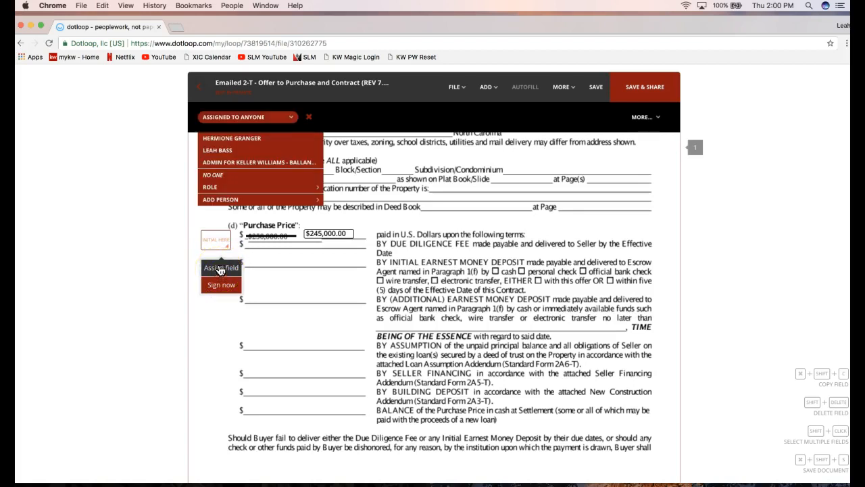
{"action": "left_click", "coordinate": [230, 155]}
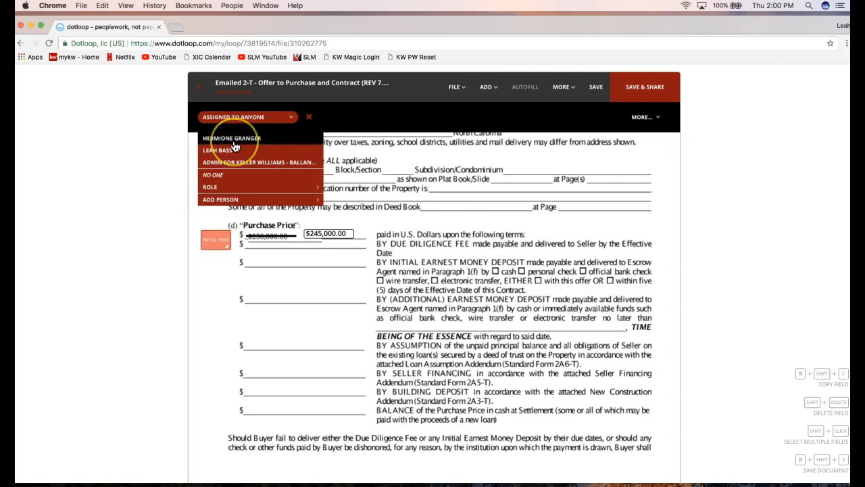
{"action": "left_click", "coordinate": [233, 140]}
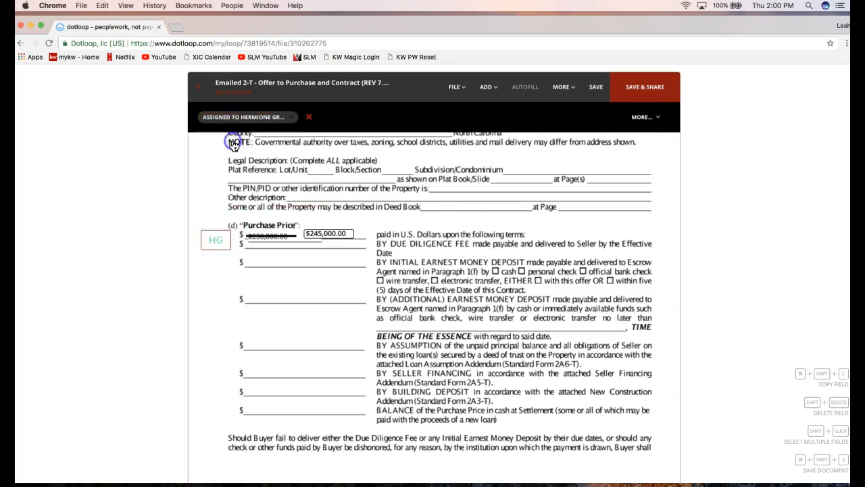
{"action": "left_click", "coordinate": [215, 262]}
{"action": "left_click", "coordinate": [214, 248]}
{"action": "left_click", "coordinate": [217, 242]}
{"action": "left_click", "coordinate": [223, 242]}
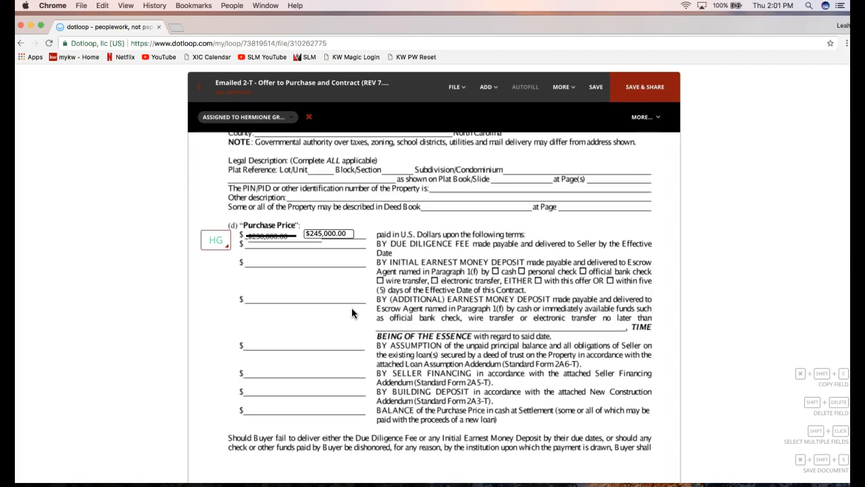
{"action": "left_click", "coordinate": [210, 198]}
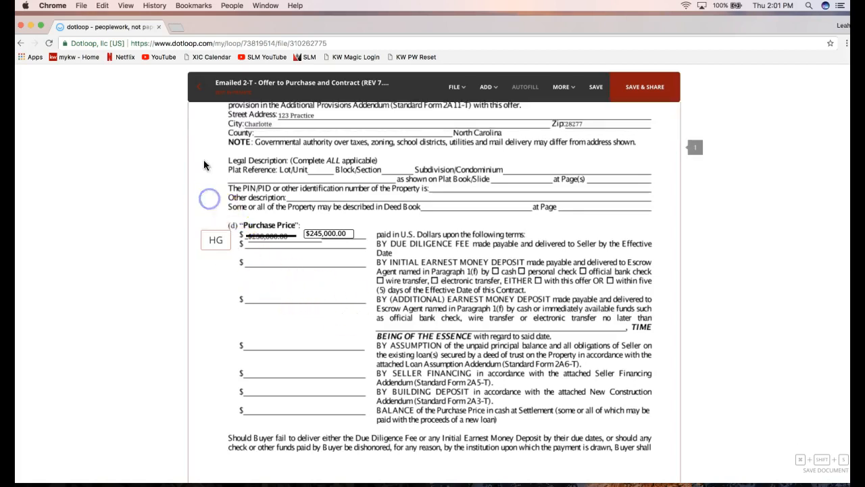
Leave the offer contract and save its changes, returning to the loop's documents.
{"action": "left_click", "coordinate": [205, 95]}
{"action": "left_click", "coordinate": [196, 95]}
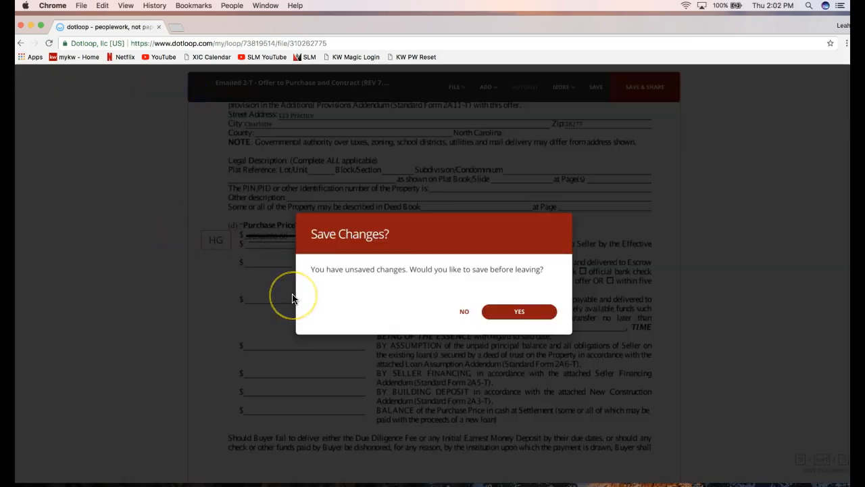
{"action": "left_click", "coordinate": [517, 312]}
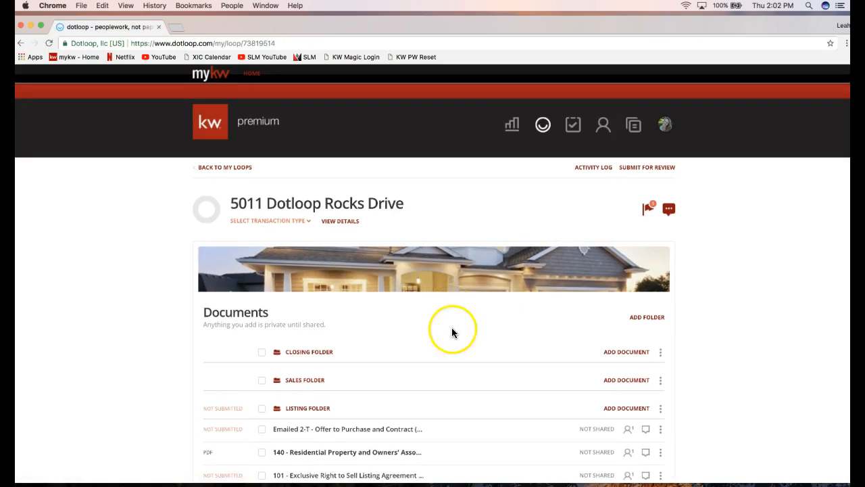
Rename the emailed offer contract in the Listing Folder by removing "Emailed" from the start of its name.
{"action": "scroll", "coordinate": [451, 327], "scroll_direction": "down", "scroll_amount": 2}
{"action": "left_click", "coordinate": [661, 394]}
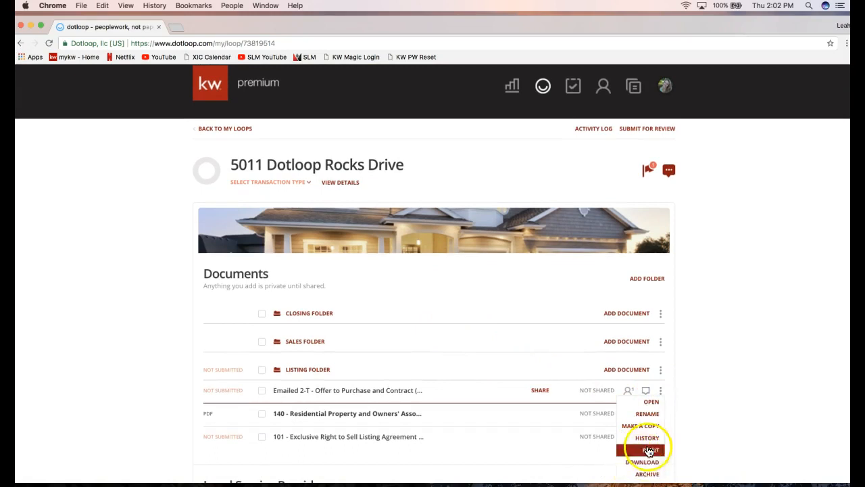
{"action": "scroll", "coordinate": [649, 451], "scroll_direction": "down", "scroll_amount": 1}
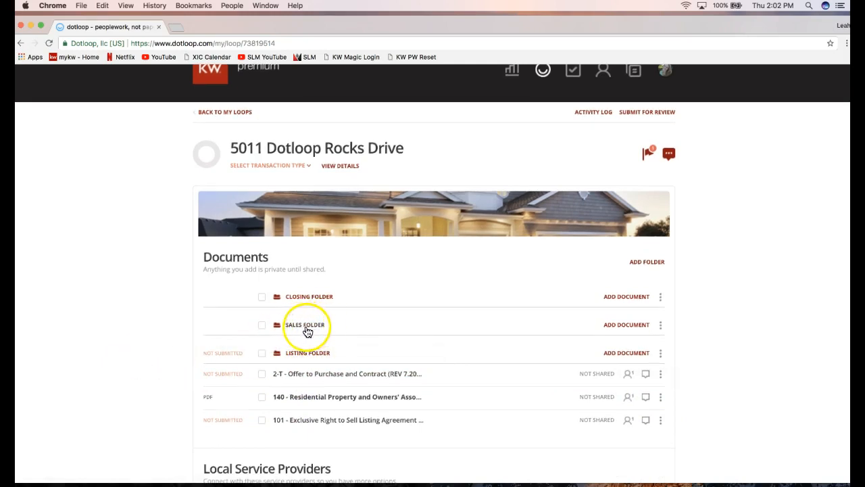
Bring up the email upload option for adding documents to the Sales Folder and copy its upload address to the clipboard.
{"action": "left_click", "coordinate": [617, 328]}
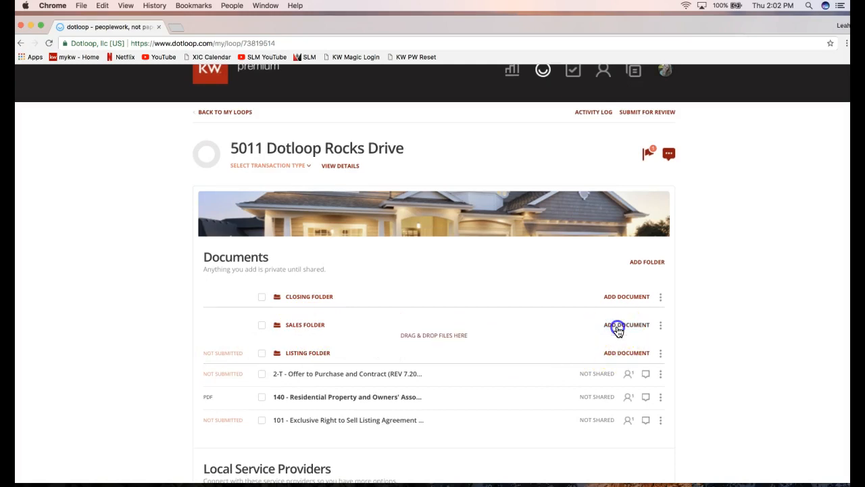
{"action": "left_click", "coordinate": [612, 329]}
{"action": "left_click", "coordinate": [612, 326]}
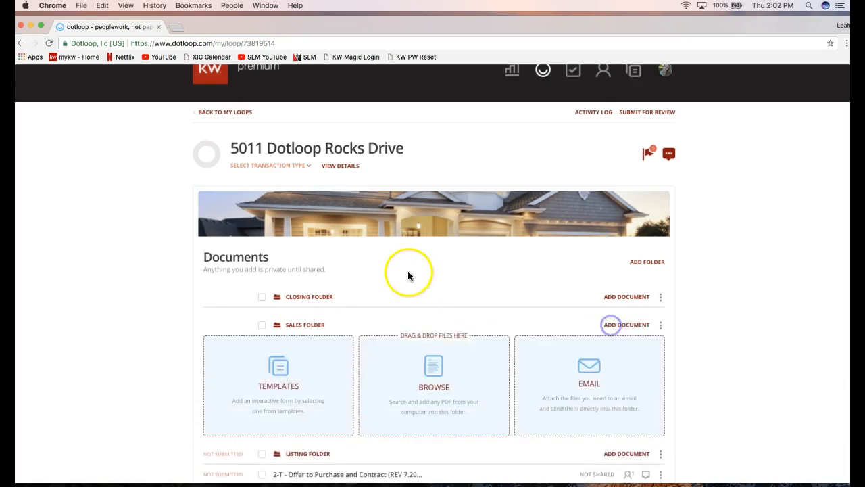
{"action": "scroll", "coordinate": [392, 276], "scroll_direction": "down", "scroll_amount": 3}
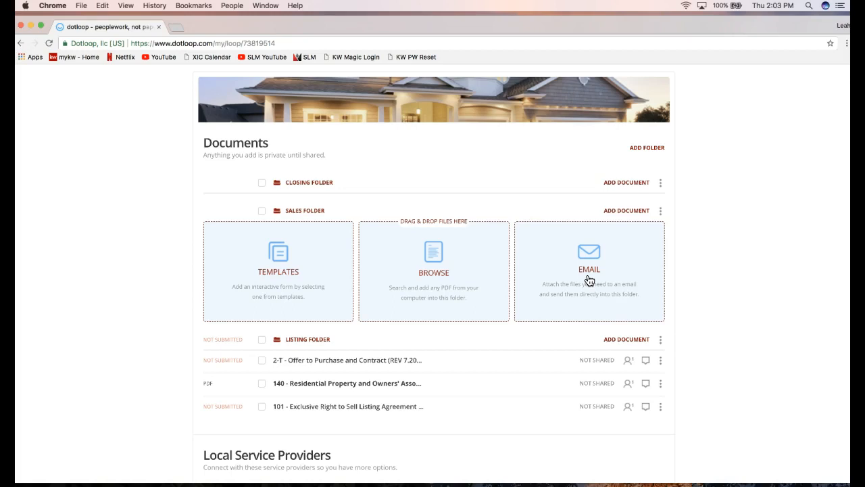
{"action": "left_click", "coordinate": [589, 253]}
{"action": "left_click", "coordinate": [573, 286]}
{"action": "left_click", "coordinate": [588, 279]}
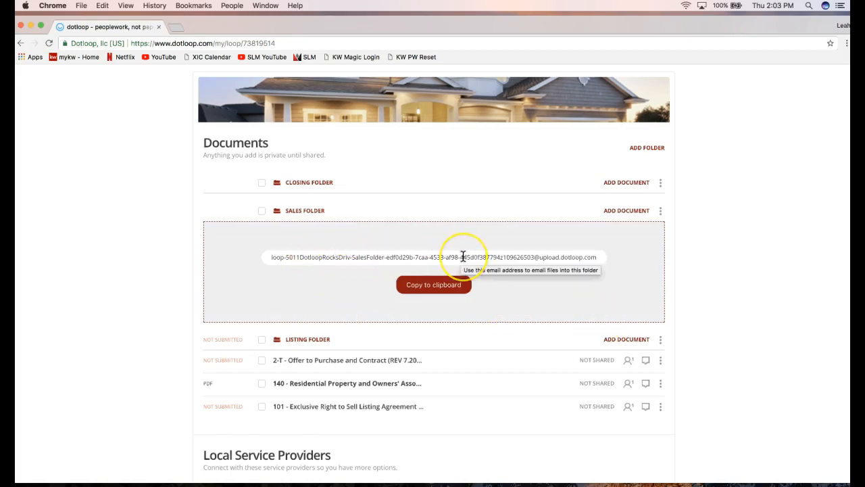
{"action": "left_click", "coordinate": [423, 289]}
{"action": "left_click", "coordinate": [438, 294]}
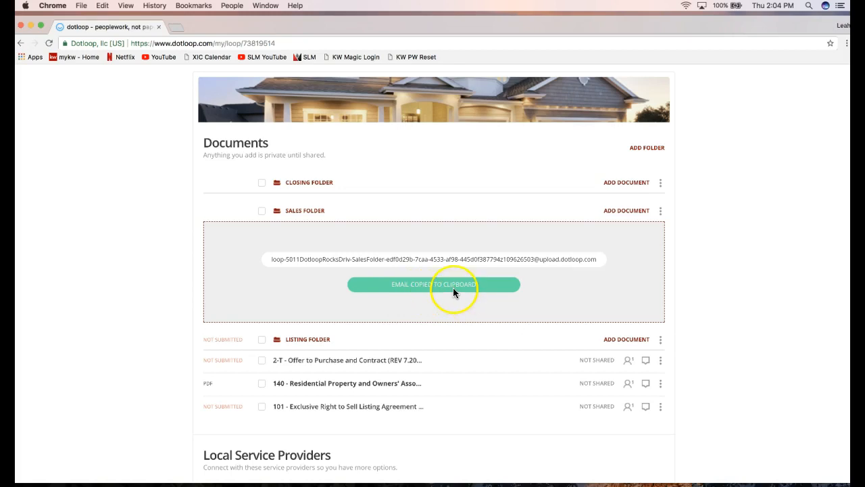
Switch to the Gmail window, enlarge it, and start forwarding the OTP message with the attached offer contract.
{"action": "left_click_drag", "start_coordinate": [864, 73], "coordinate": [351, 39]}
{"action": "left_click_drag", "start_coordinate": [713, 426], "coordinate": [805, 474]}
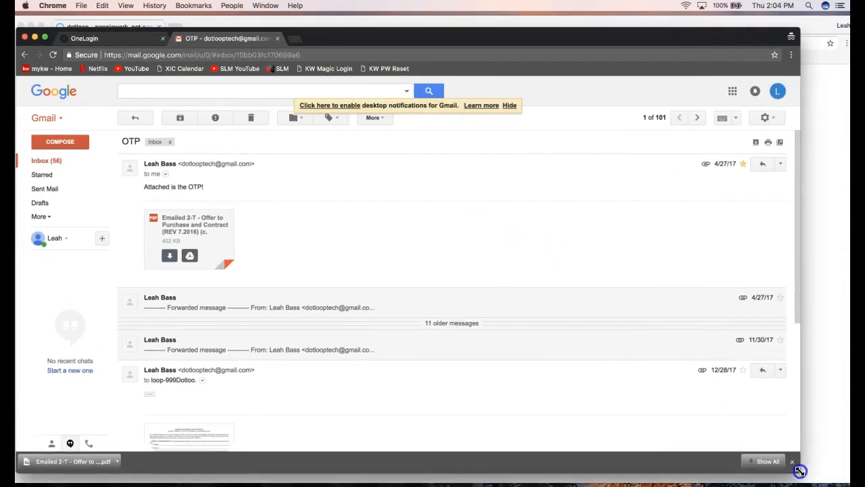
{"action": "left_click", "coordinate": [294, 211]}
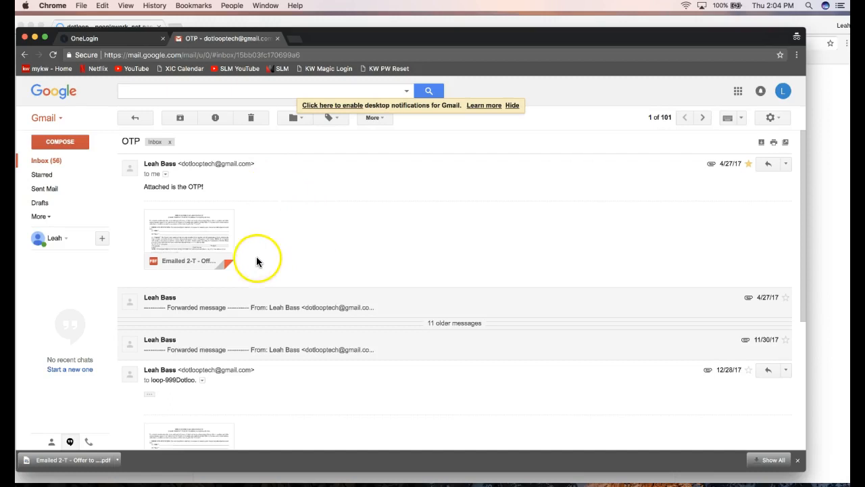
{"action": "mouse_move", "coordinate": [218, 251]}
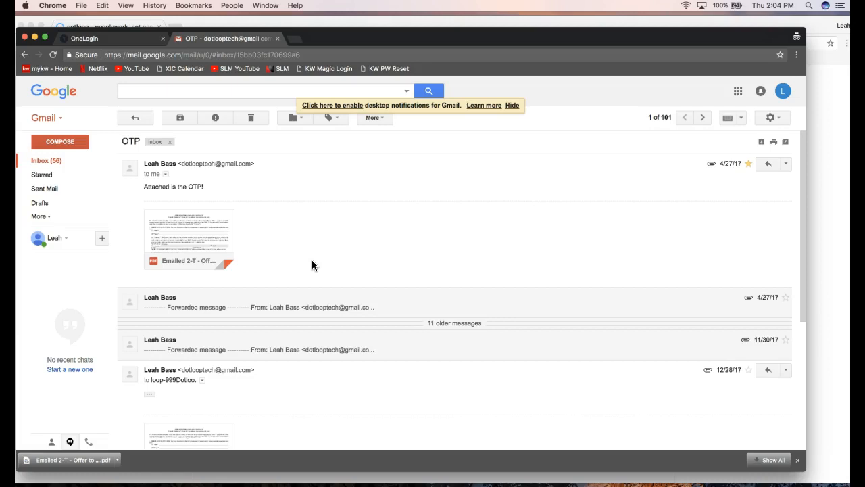
{"action": "left_click", "coordinate": [257, 188]}
{"action": "left_click", "coordinate": [786, 165]}
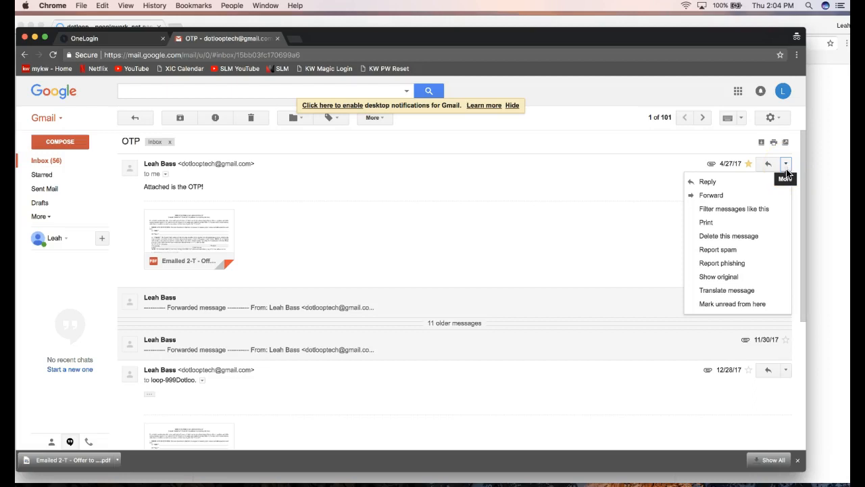
{"action": "left_click", "coordinate": [763, 198]}
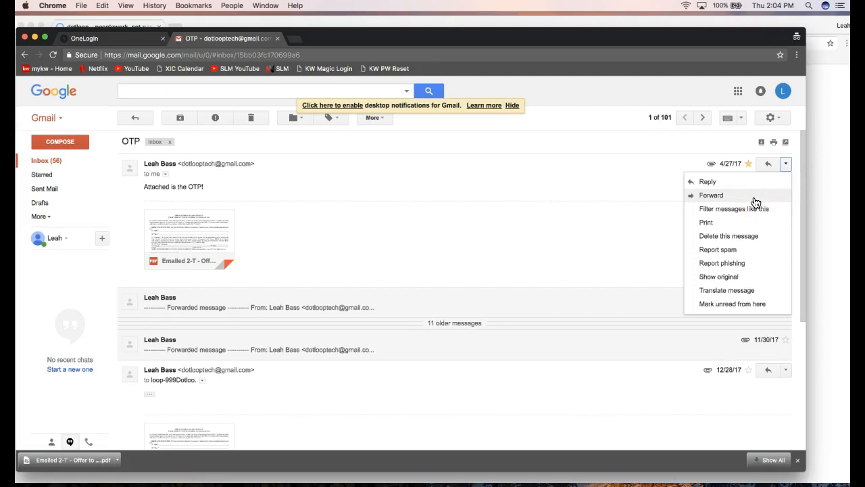
{"action": "left_click", "coordinate": [754, 197]}
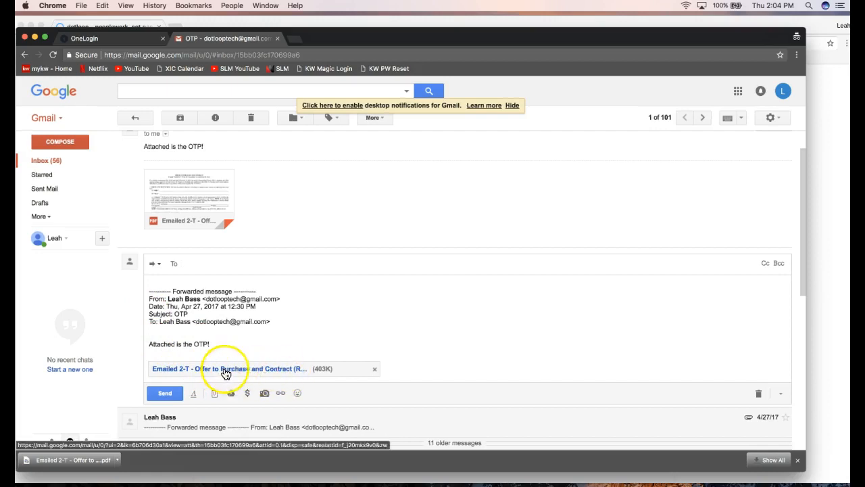
Paste the copied Sales Folder upload address as the recipient and send the forwarded OTP message.
{"action": "right_click", "coordinate": [213, 266]}
{"action": "left_click", "coordinate": [188, 264]}
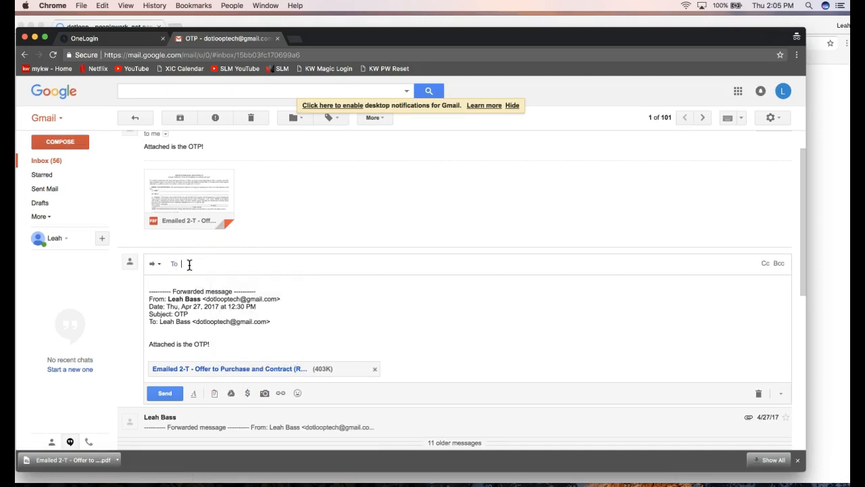
{"action": "right_click", "coordinate": [186, 265]}
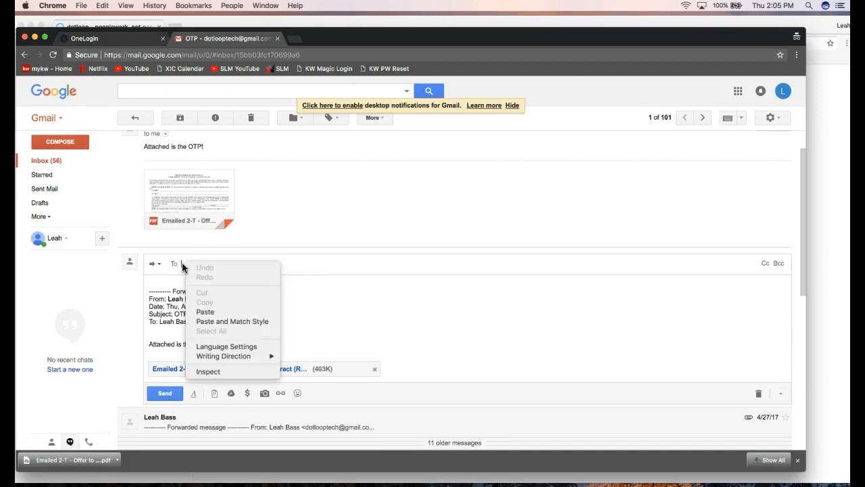
{"action": "left_click", "coordinate": [205, 311]}
{"action": "right_click", "coordinate": [385, 265]}
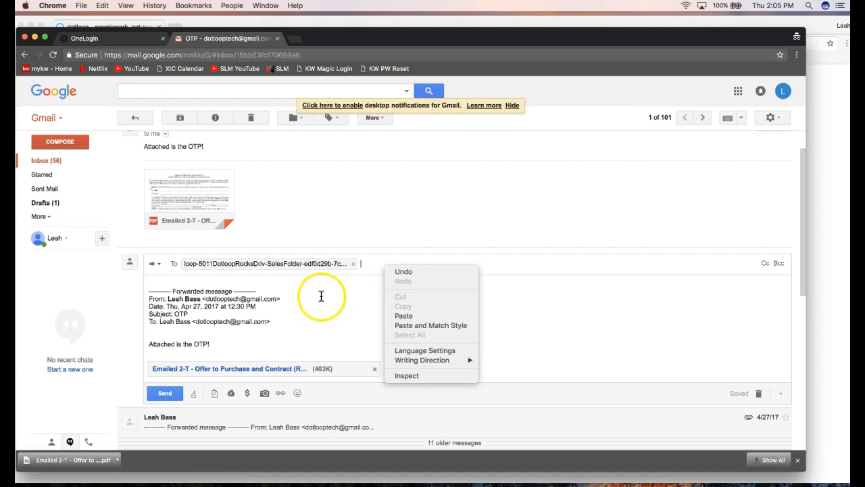
{"action": "left_click", "coordinate": [320, 295]}
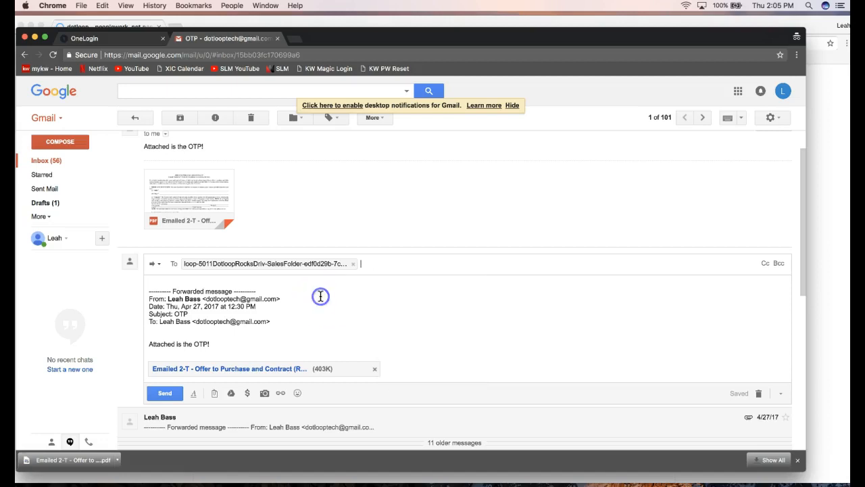
{"action": "left_click", "coordinate": [171, 395]}
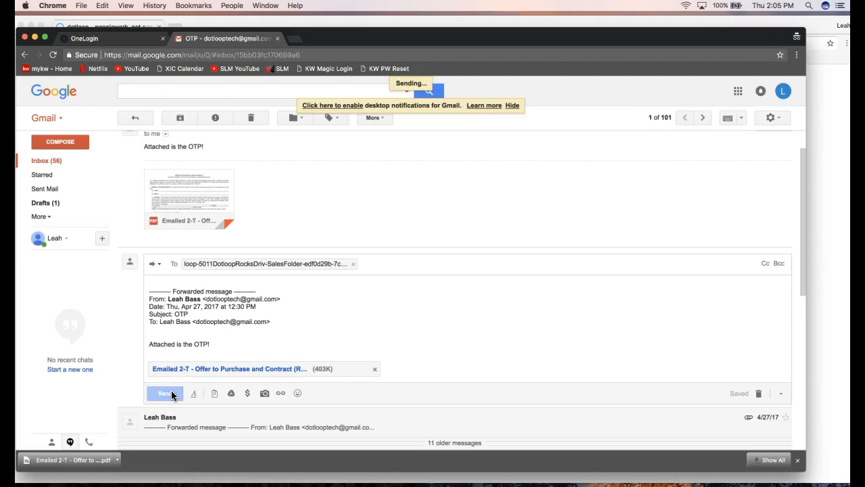
{"action": "left_click", "coordinate": [71, 160]}
Switch back to the dotloop window and reload the loop page to refresh the Sales Folder.
{"action": "left_click_drag", "start_coordinate": [354, 43], "coordinate": [864, 27]}
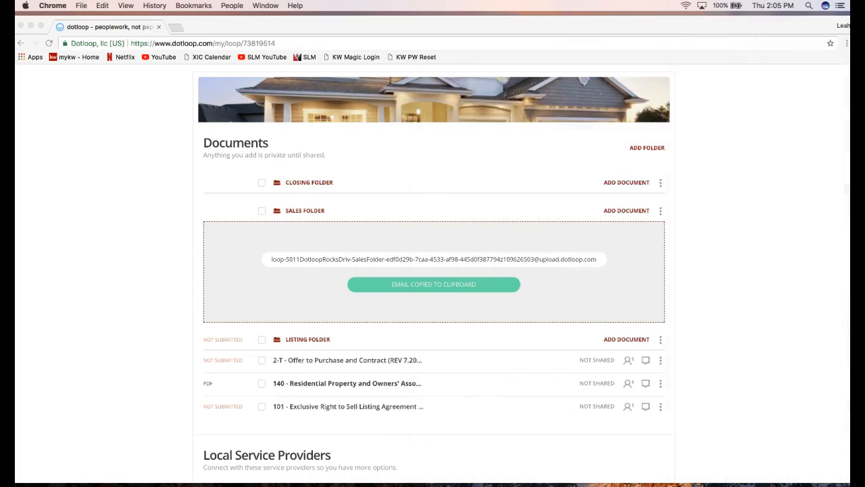
{"action": "left_click", "coordinate": [779, 217]}
{"action": "scroll", "coordinate": [780, 219], "scroll_direction": "up", "scroll_amount": 2}
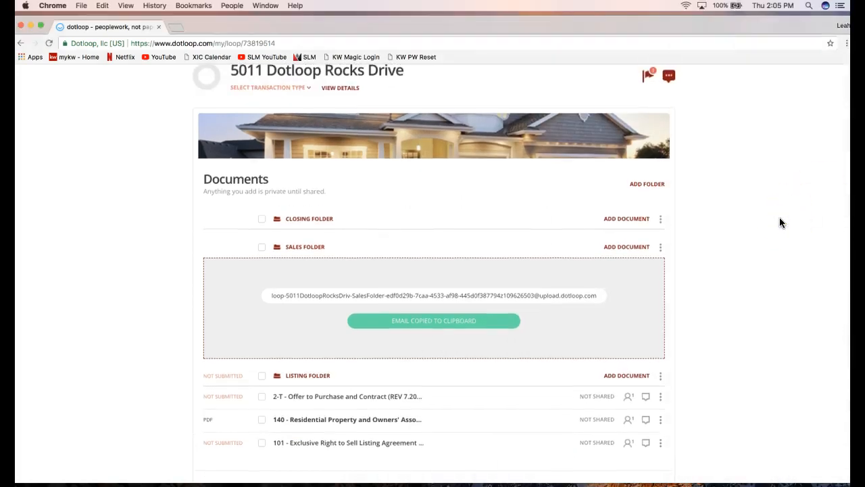
{"action": "scroll", "coordinate": [779, 218], "scroll_direction": "up", "scroll_amount": 1}
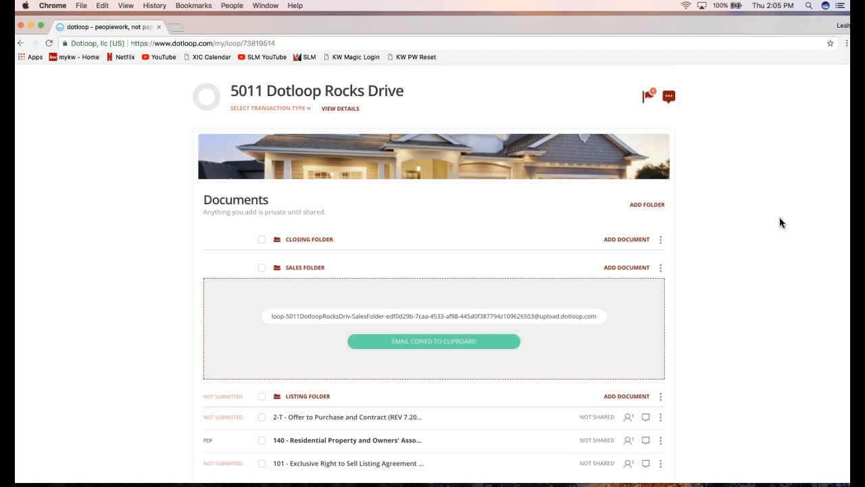
{"action": "scroll", "coordinate": [778, 244], "scroll_direction": "down", "scroll_amount": 2}
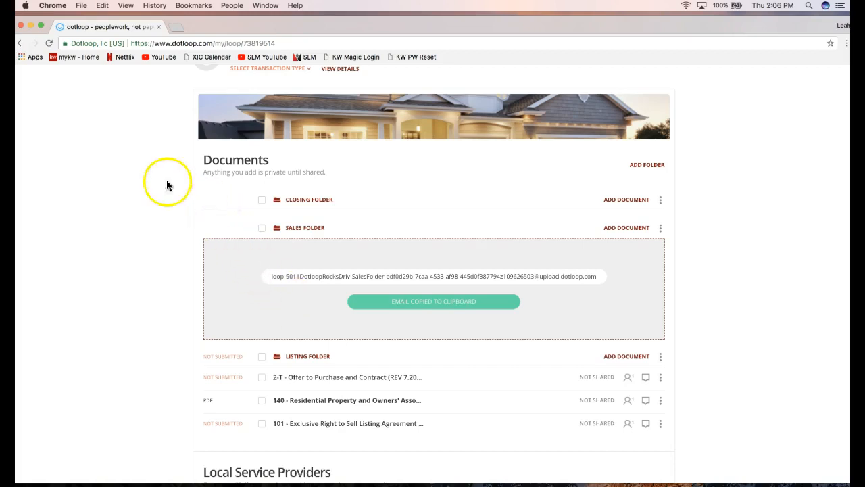
{"action": "left_click", "coordinate": [51, 47]}
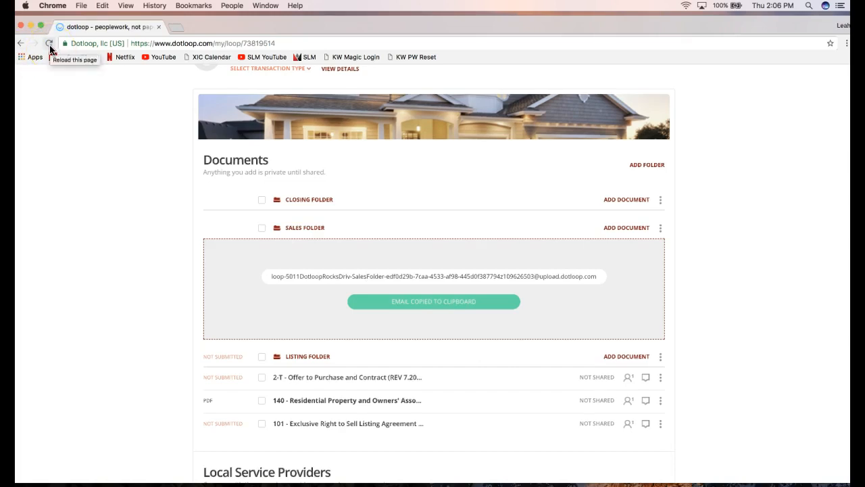
{"action": "left_click", "coordinate": [51, 48]}
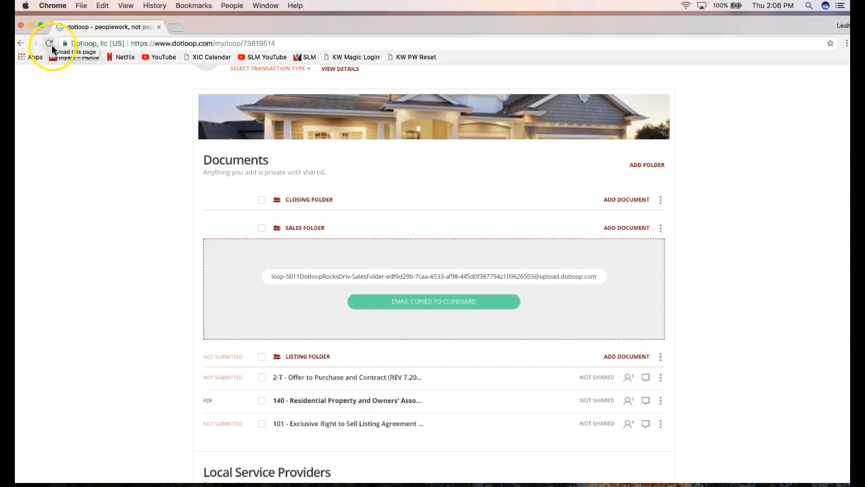
{"action": "left_click", "coordinate": [49, 44]}
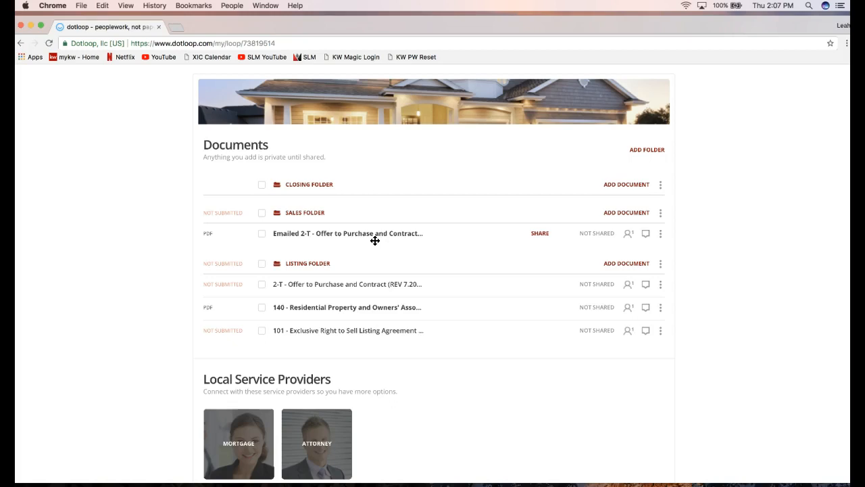
Prepare a review submission for the Listing Folder with the type Listing, then close the dialog without submitting.
{"action": "scroll", "coordinate": [375, 240], "scroll_direction": "up", "scroll_amount": 5}
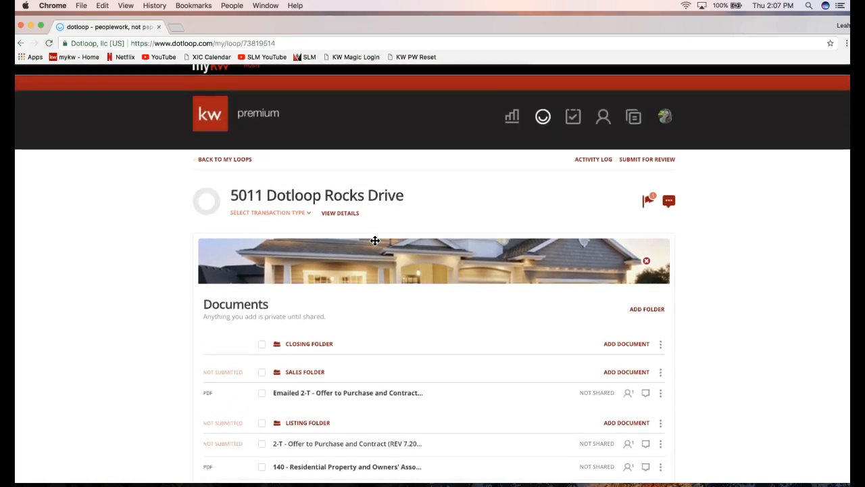
{"action": "scroll", "coordinate": [375, 240], "scroll_direction": "up", "scroll_amount": 1}
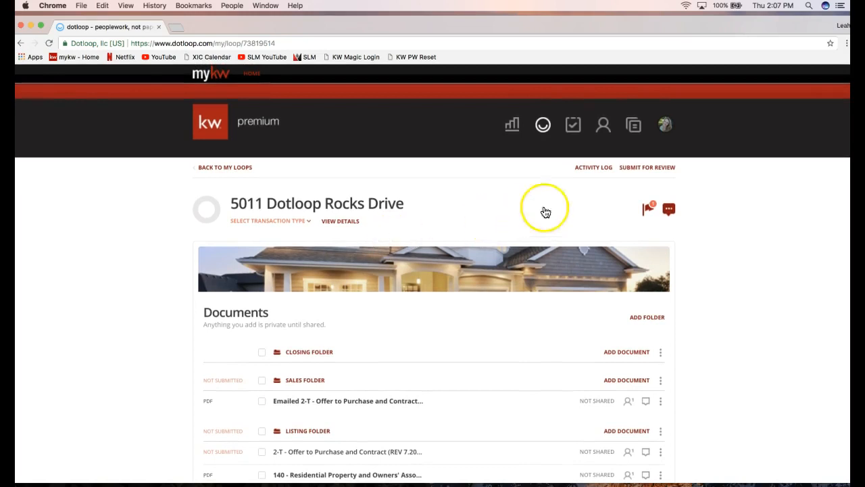
{"action": "left_click", "coordinate": [636, 174]}
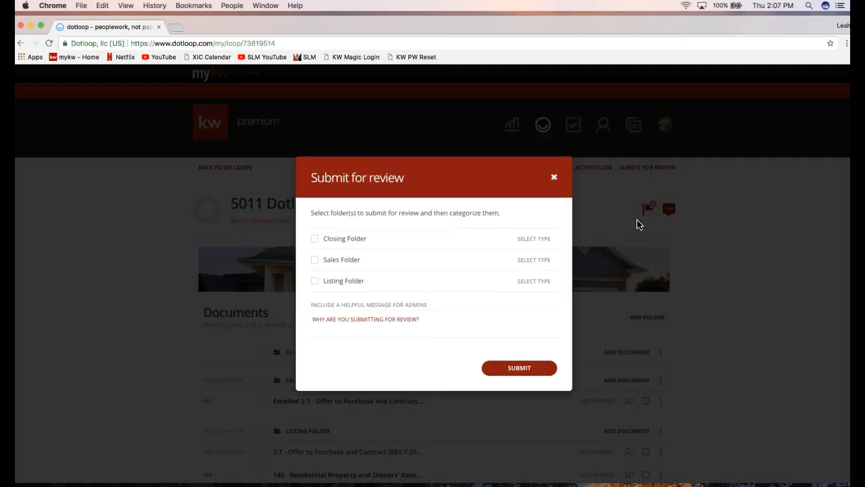
{"action": "left_click", "coordinate": [565, 178]}
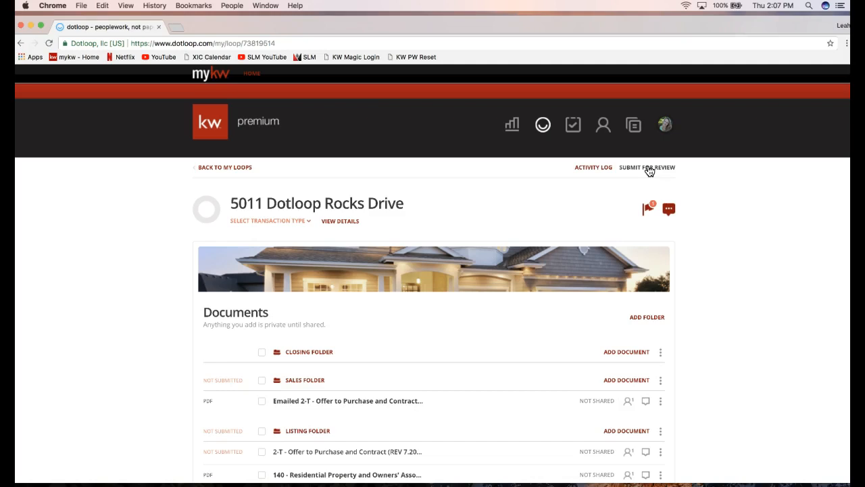
{"action": "left_click", "coordinate": [649, 169]}
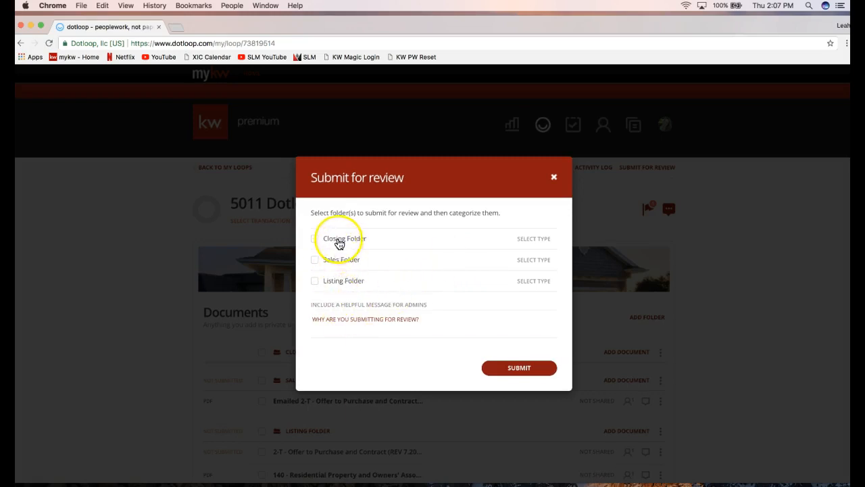
{"action": "left_click", "coordinate": [315, 281]}
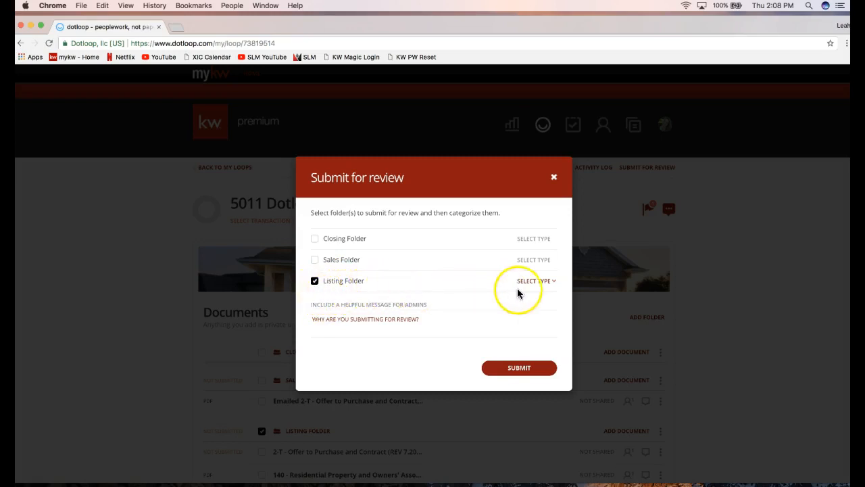
{"action": "left_click", "coordinate": [537, 288]}
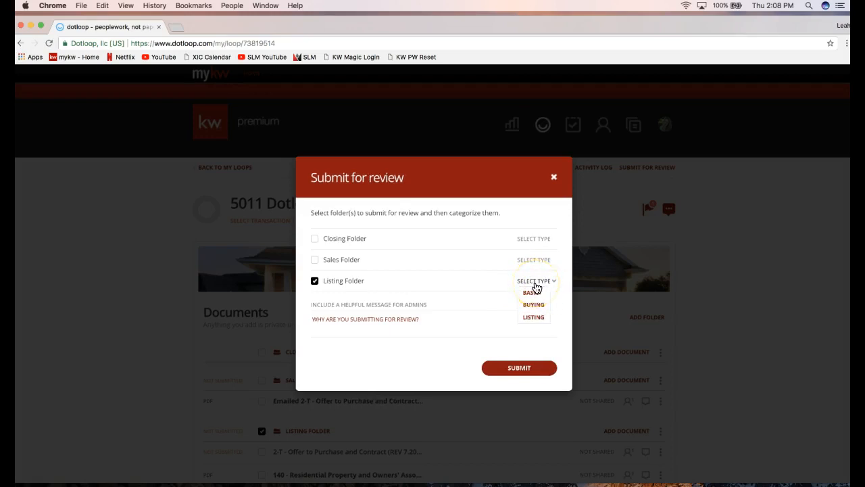
{"action": "left_click", "coordinate": [534, 320]}
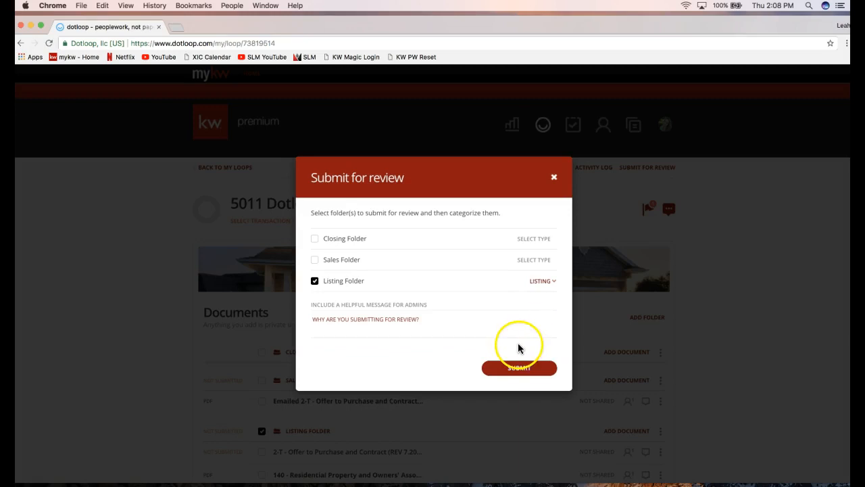
{"action": "left_click", "coordinate": [493, 322]}
{"action": "left_click", "coordinate": [324, 331]}
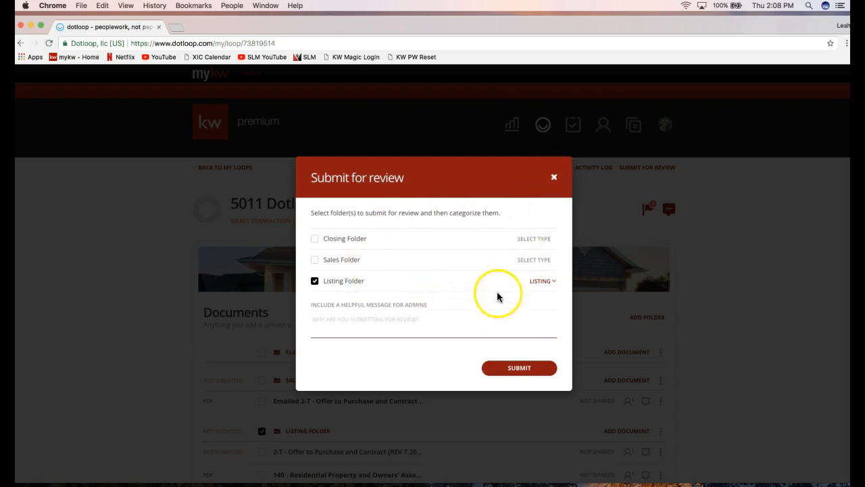
{"action": "left_click", "coordinate": [554, 180]}
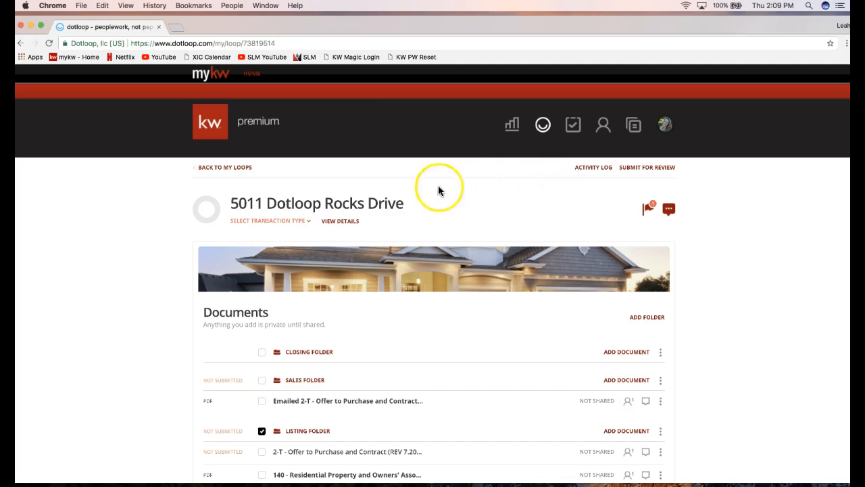
Open the loop's details page and locate the Submit to Greensheet option.
{"action": "left_click", "coordinate": [340, 227]}
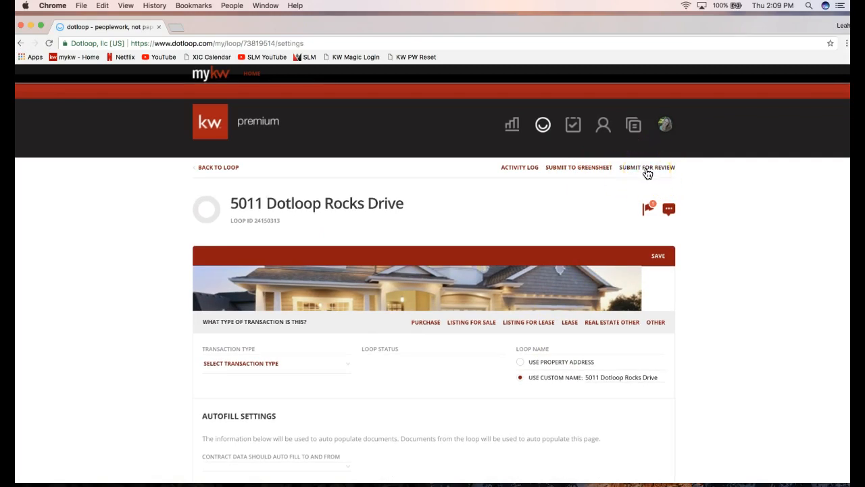
{"action": "left_click", "coordinate": [580, 174]}
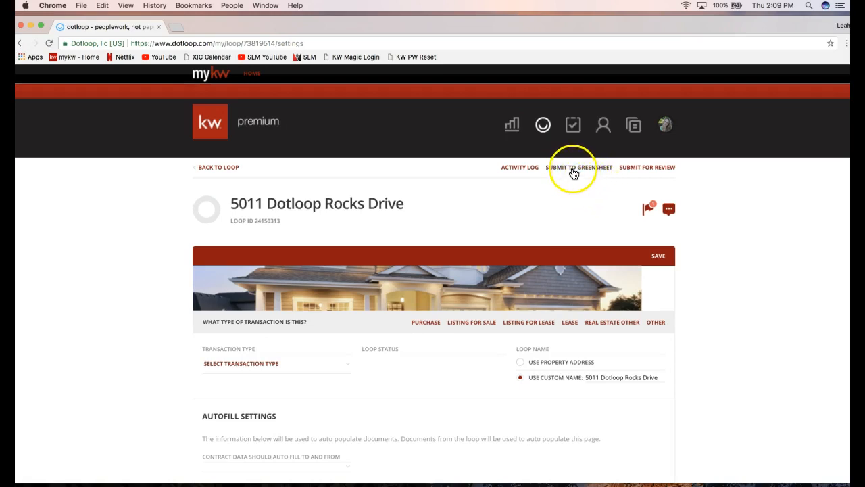